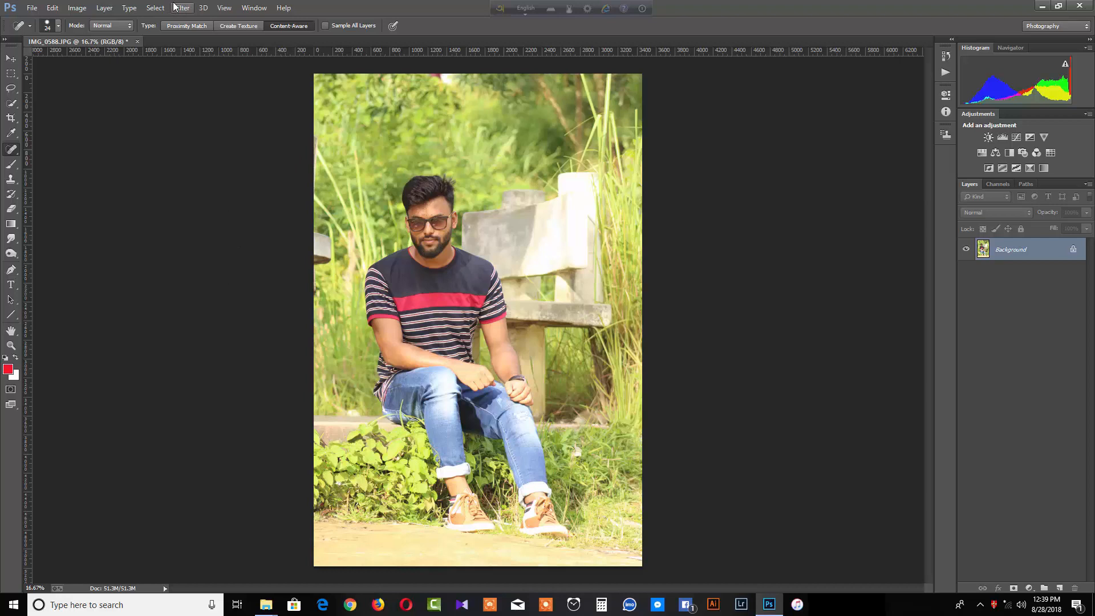
Show the History panel and zoom to 200% on the man's forehead
click(248, 8)
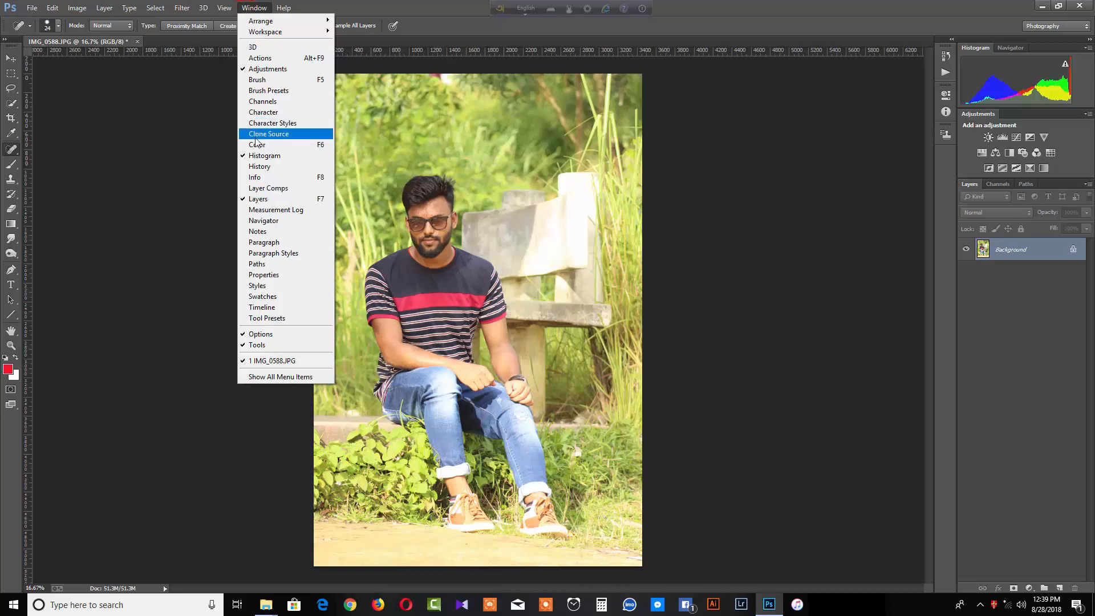
click(259, 165)
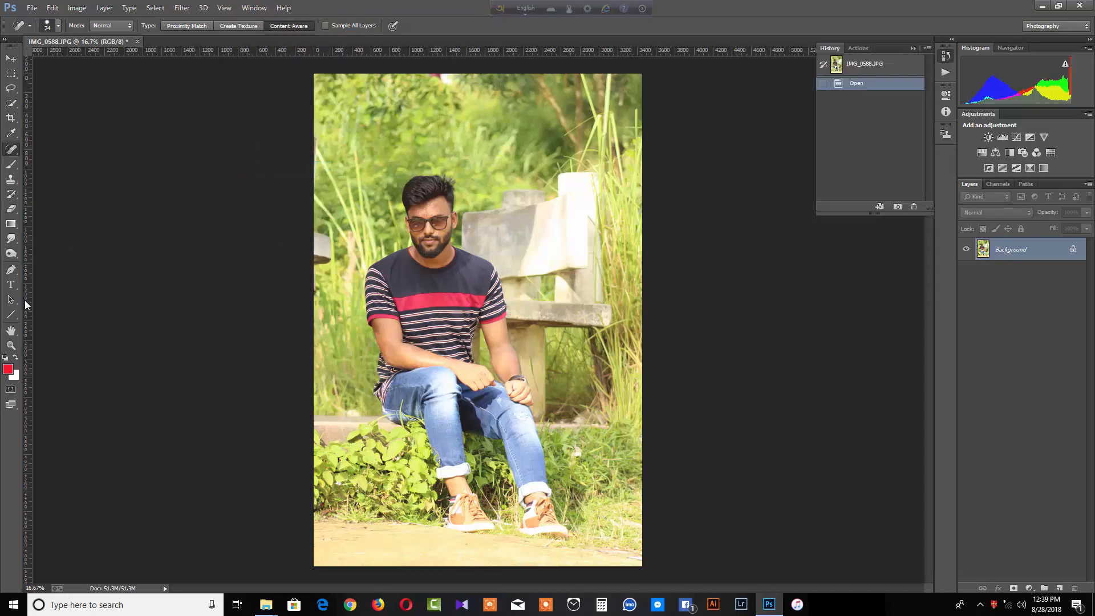
click(11, 345)
click(374, 197)
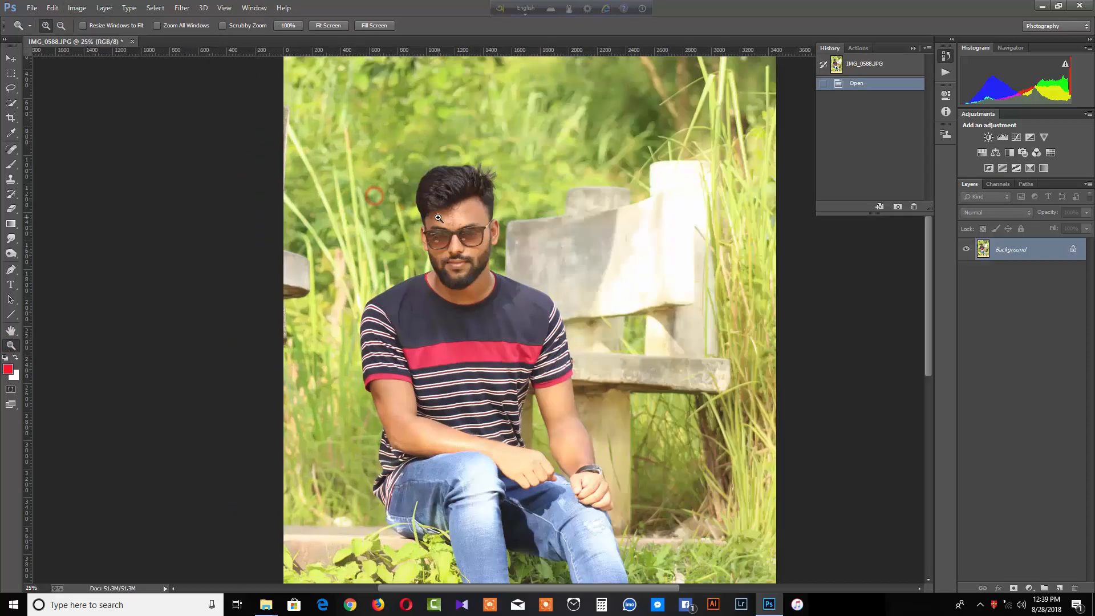
click(437, 216)
click(434, 216)
click(433, 215)
click(430, 213)
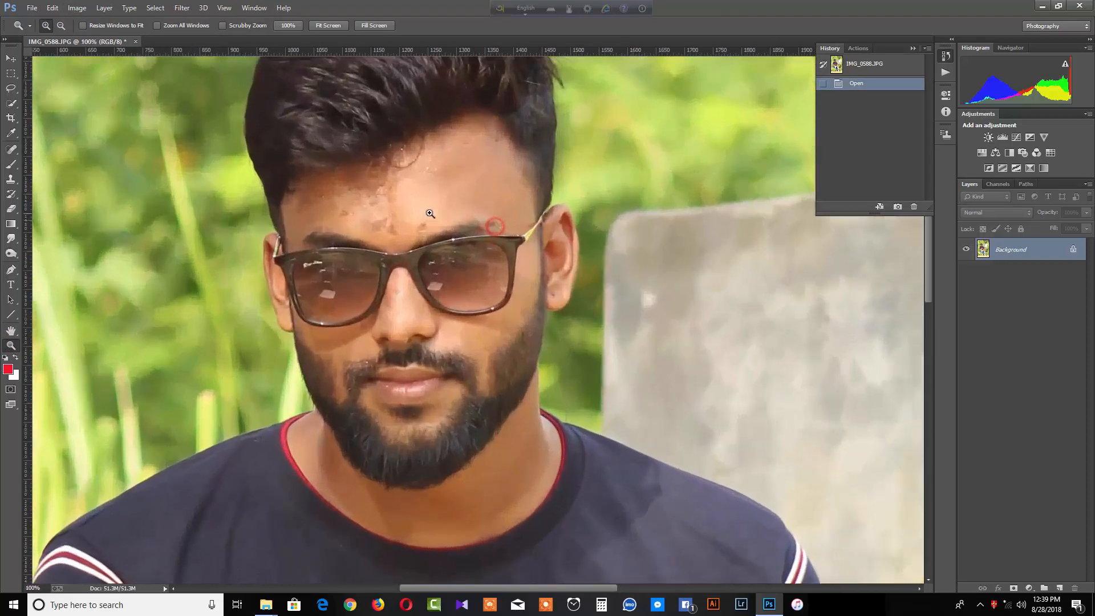
click(430, 213)
Spot-heal the many blemishes across the man's forehead
click(10, 149)
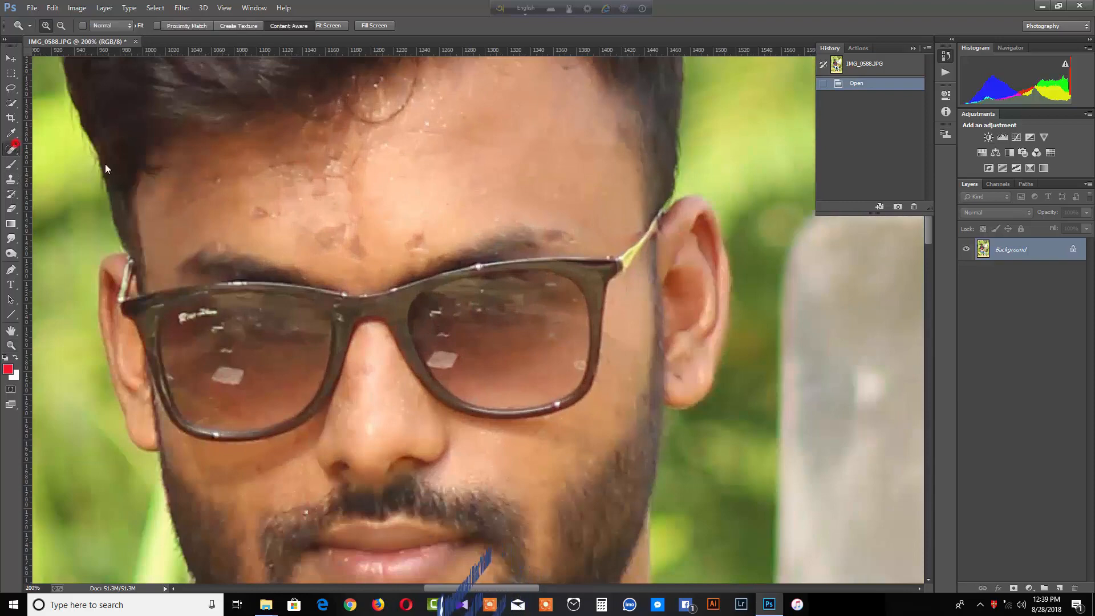
click(258, 204)
click(239, 191)
click(214, 182)
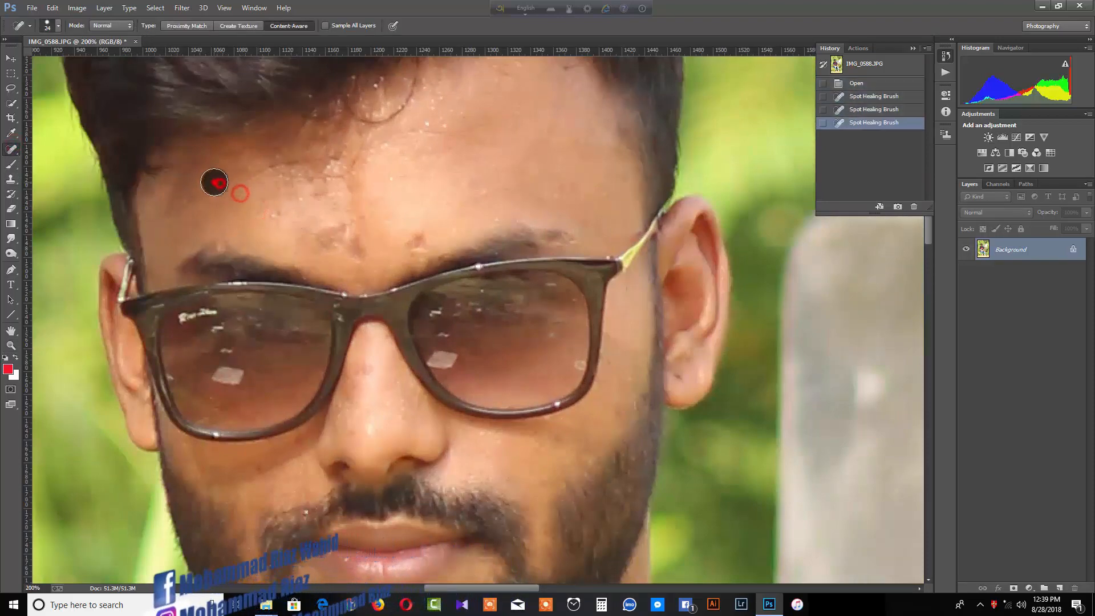
click(256, 172)
click(288, 172)
click(317, 193)
click(318, 236)
click(336, 240)
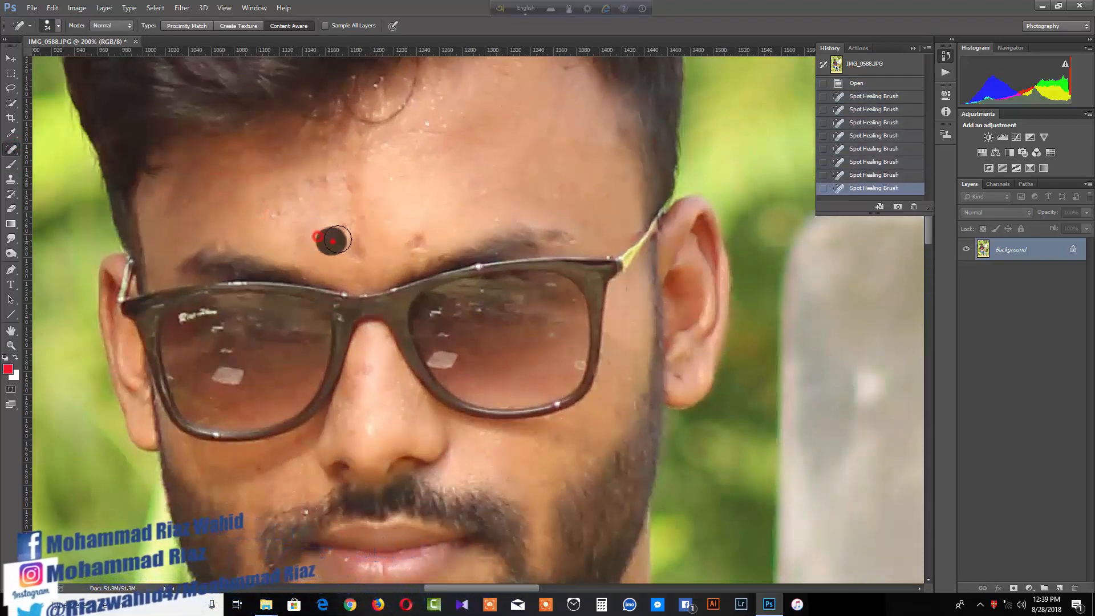
click(337, 212)
click(286, 195)
click(333, 183)
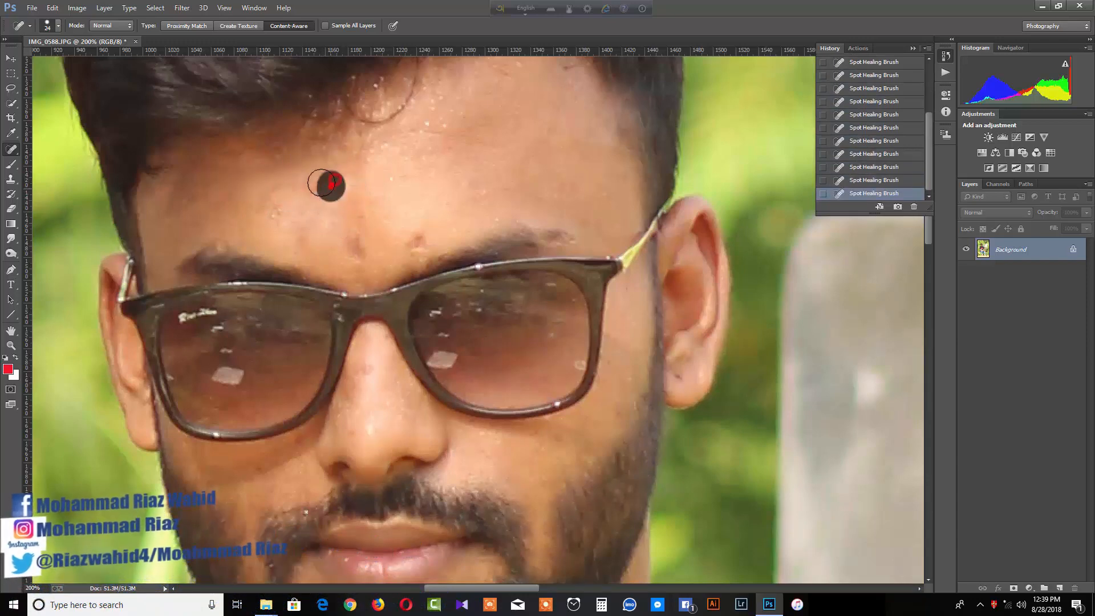
click(284, 210)
click(275, 210)
click(300, 186)
click(311, 179)
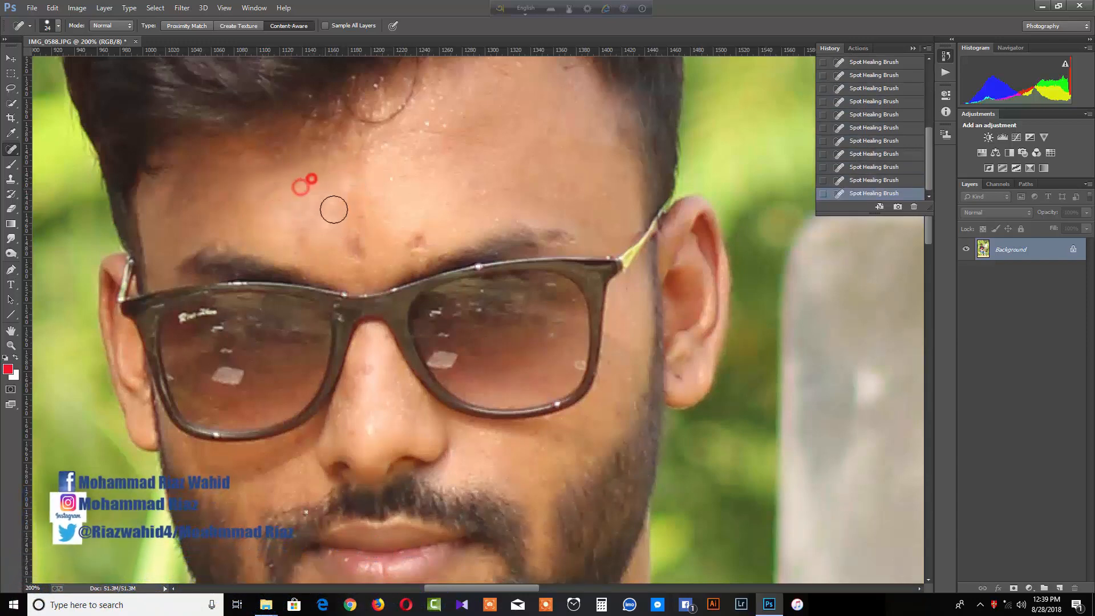
click(353, 243)
Heal the spots between the eyebrows, on the nose bridge and on both cheeks
click(414, 242)
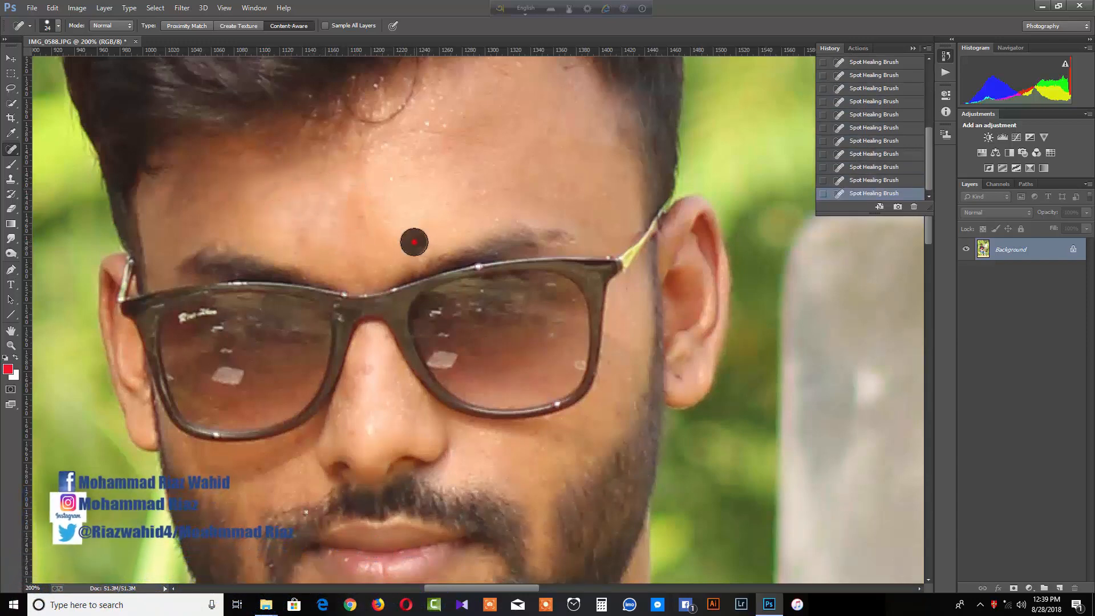
scroll(399, 274, down, 2)
click(366, 308)
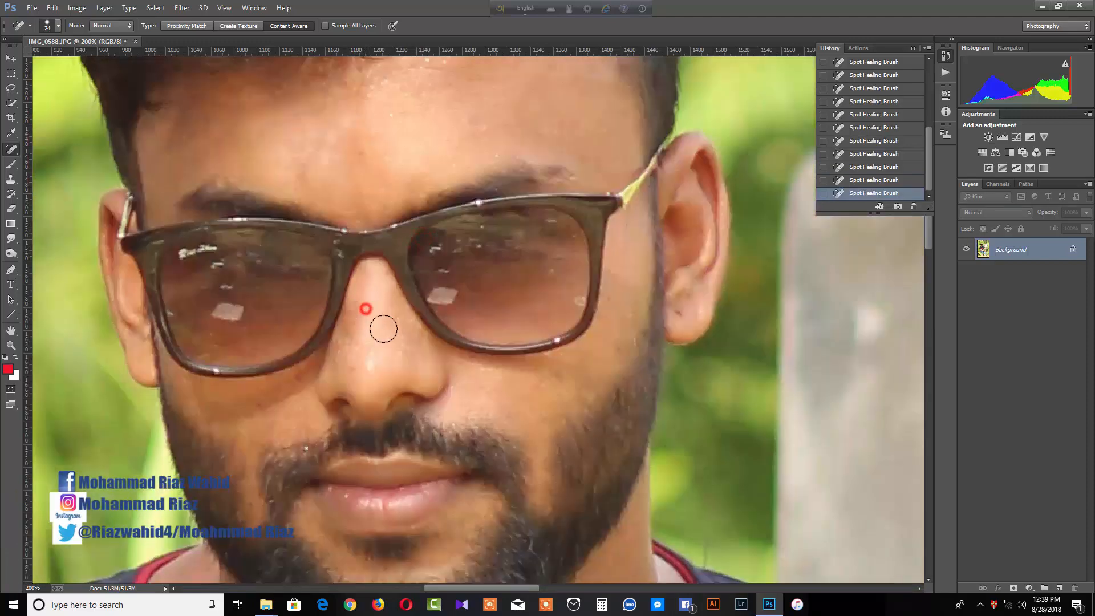
scroll(384, 328, down, 1)
click(259, 361)
click(300, 339)
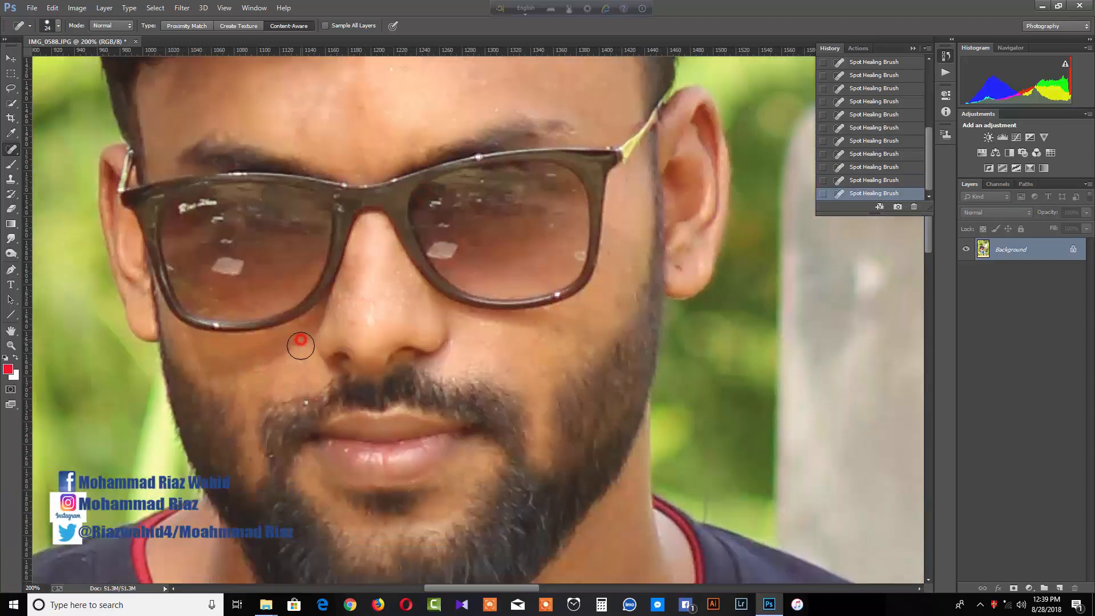
click(515, 345)
click(482, 345)
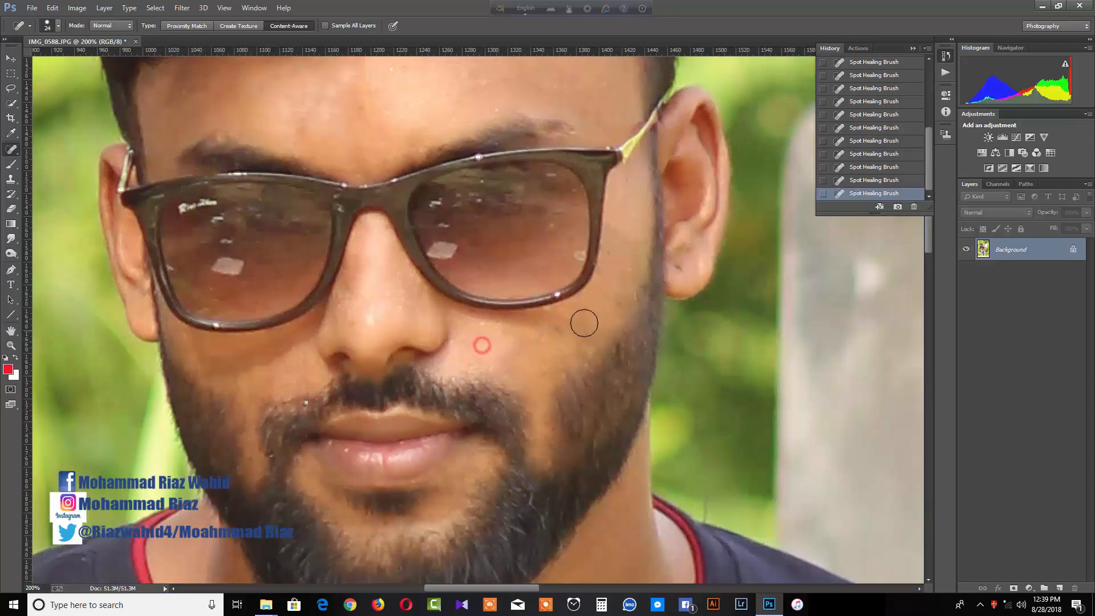
Zoom back out to view the whole photo
scroll(584, 323, up, 1)
click(17, 344)
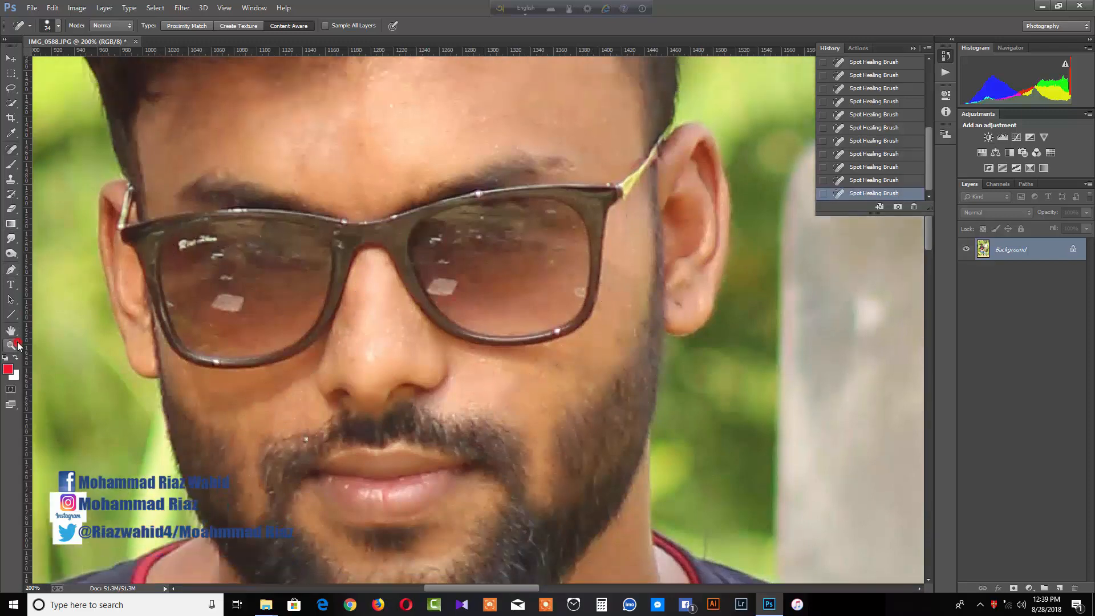
click(61, 25)
click(381, 187)
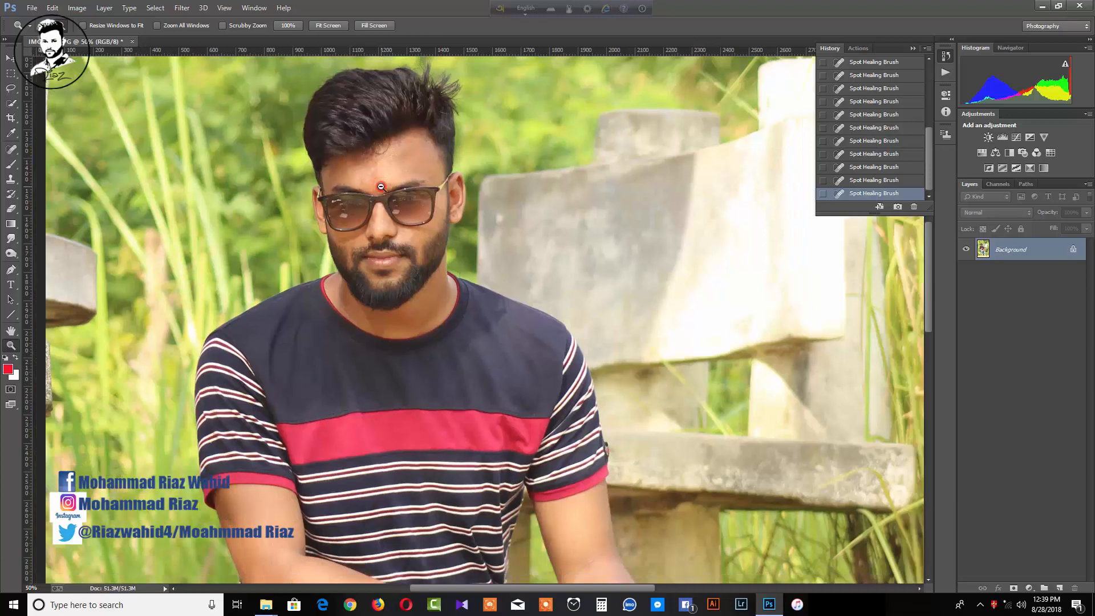
click(381, 186)
click(381, 187)
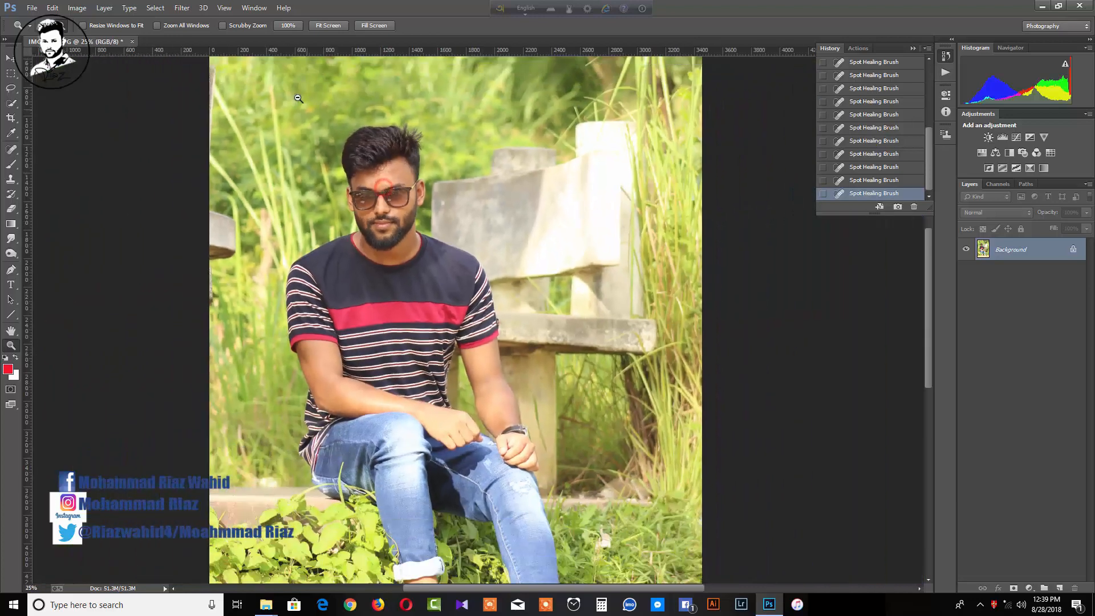
click(296, 96)
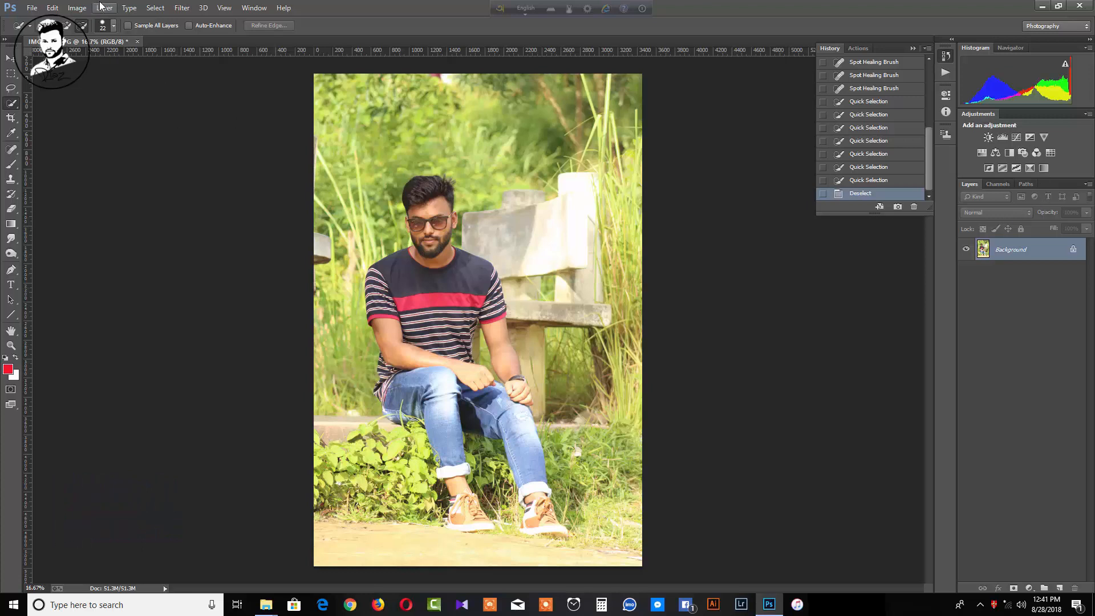
In the Camera Raw Filter, add a -83 vignette with feather about 88
click(182, 8)
click(209, 74)
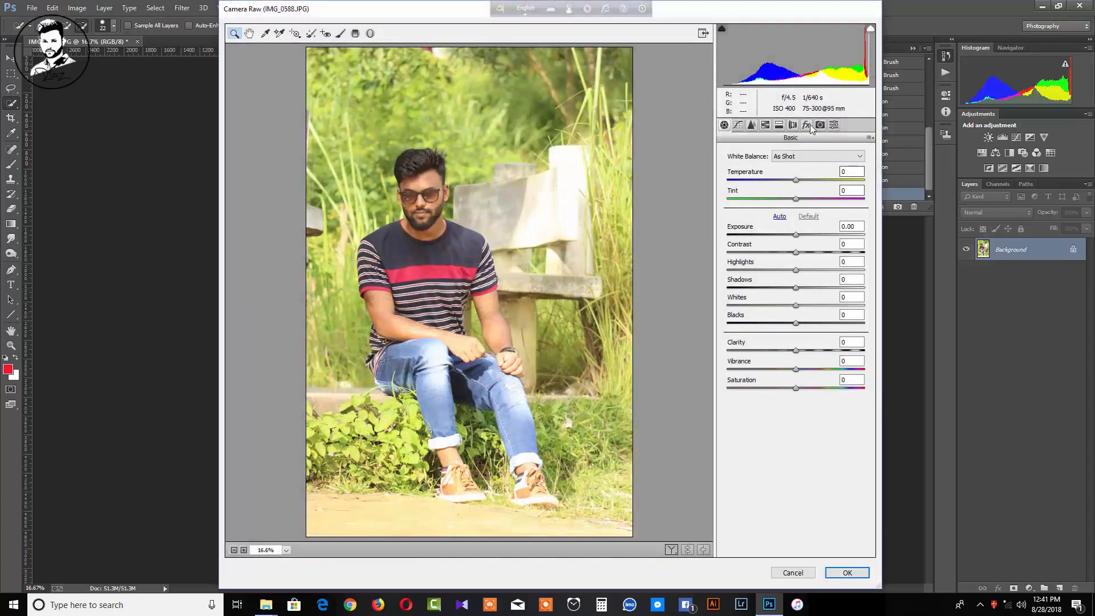
click(806, 124)
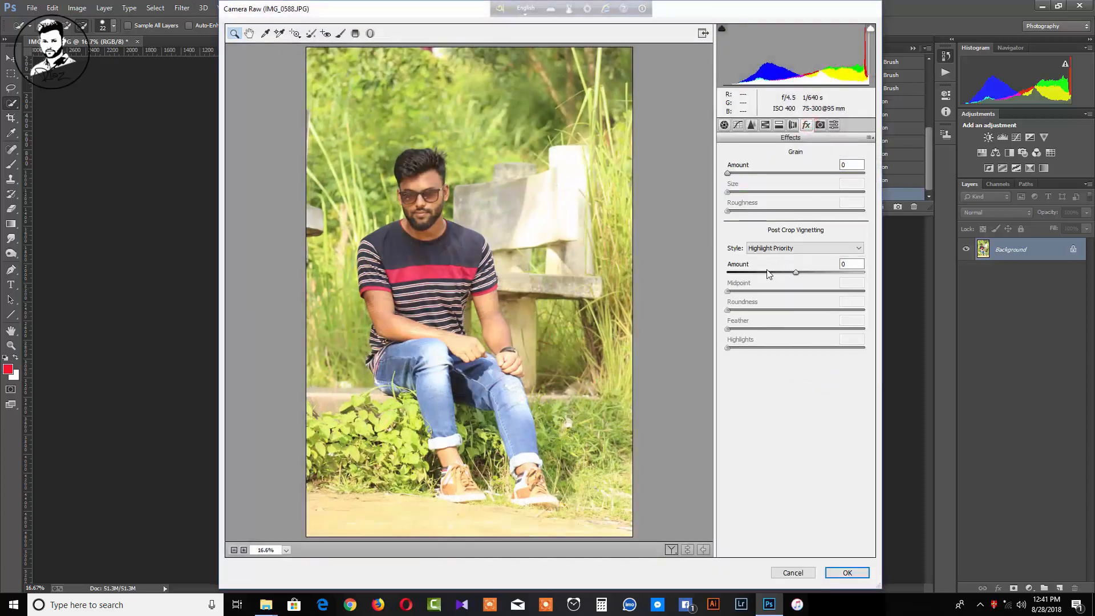
drag(770, 272, 742, 273)
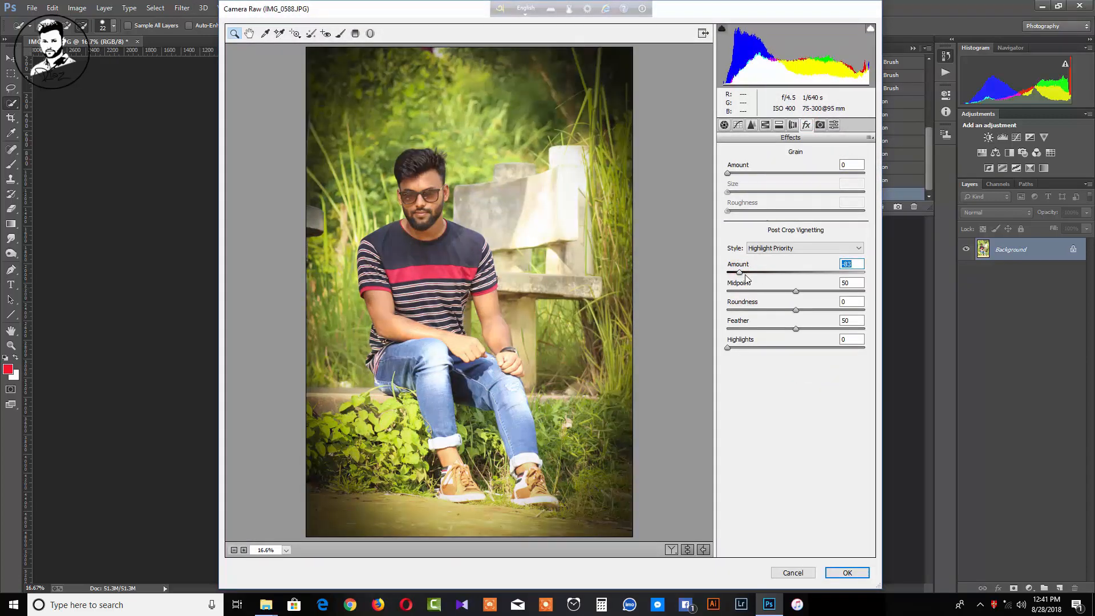
drag(804, 330, 848, 329)
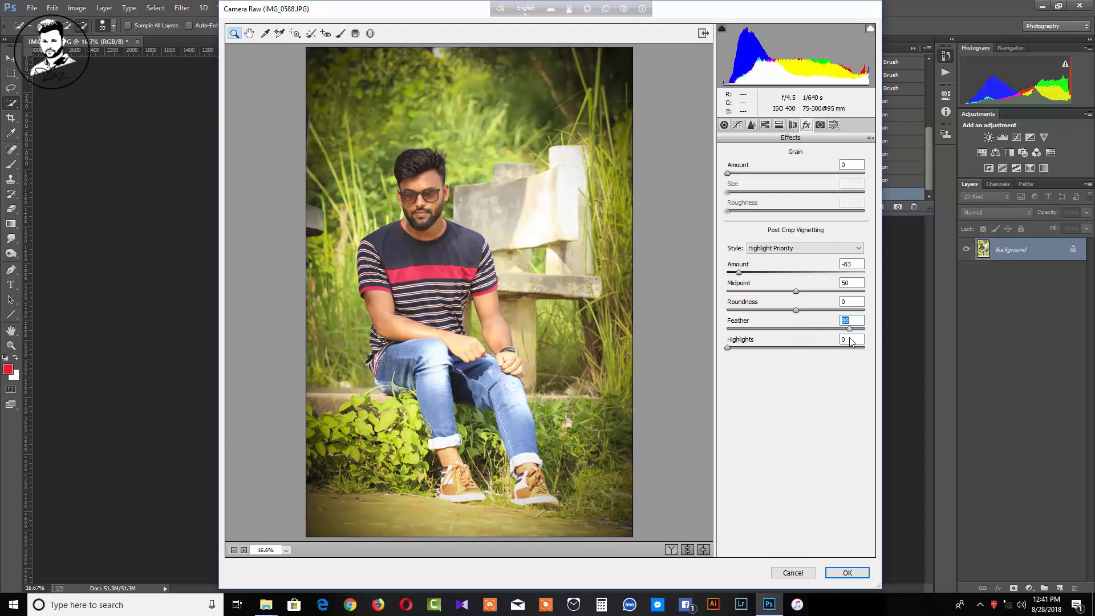
Cool the Temperature to -11, set luminance noise reduction to 44, and apply
click(724, 125)
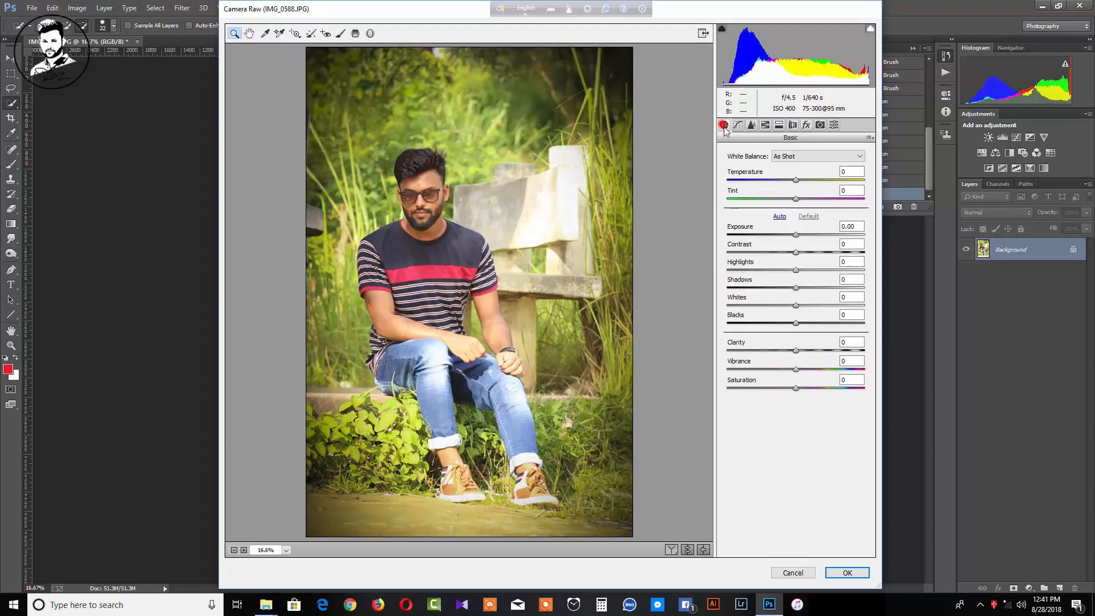
drag(795, 179, 788, 182)
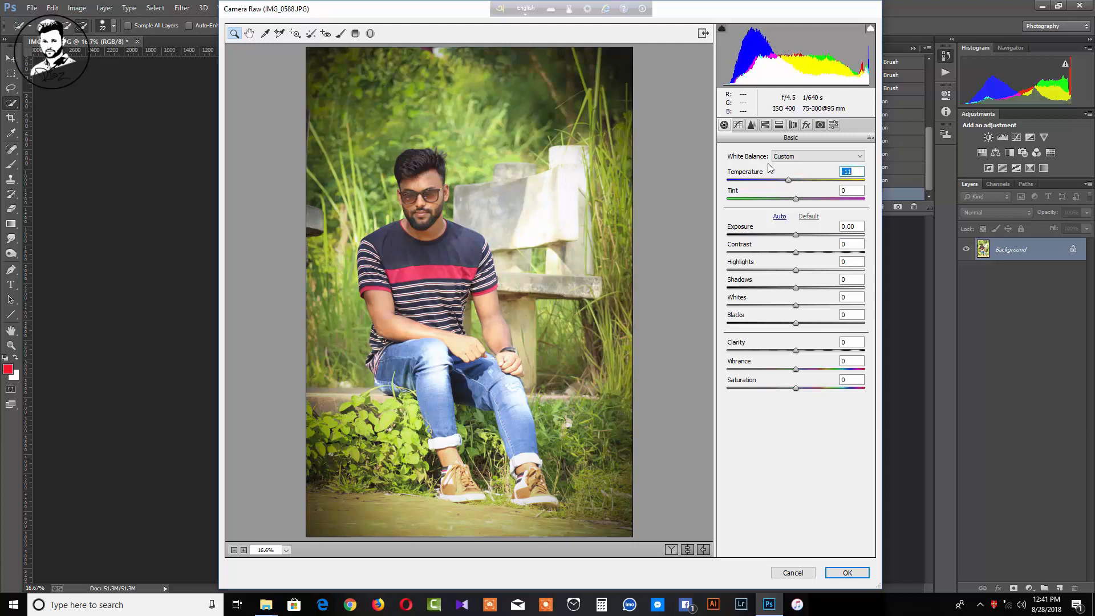
click(765, 126)
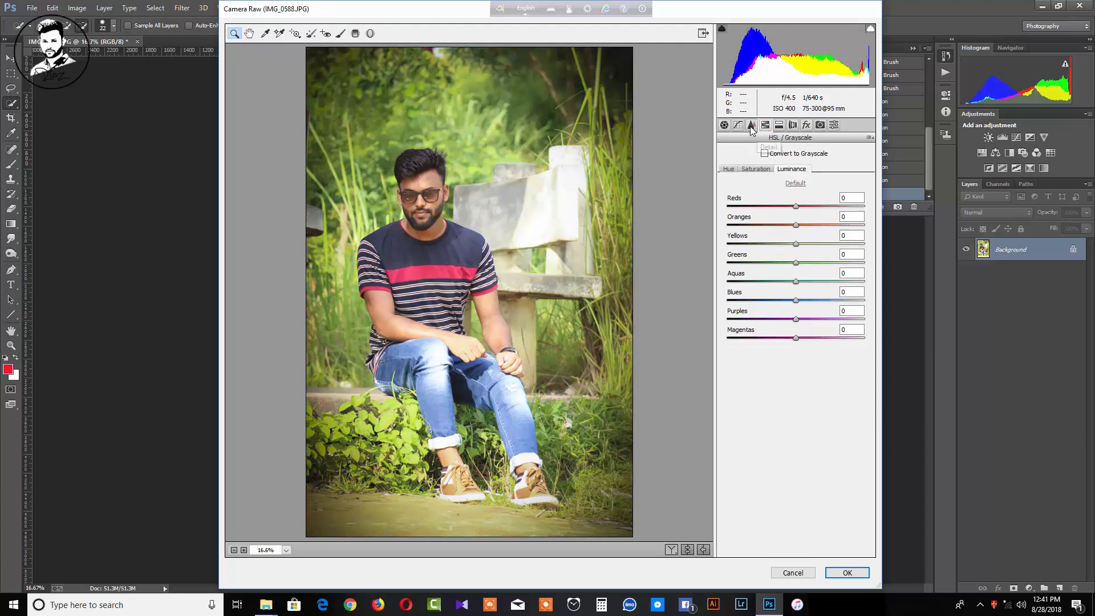
click(724, 126)
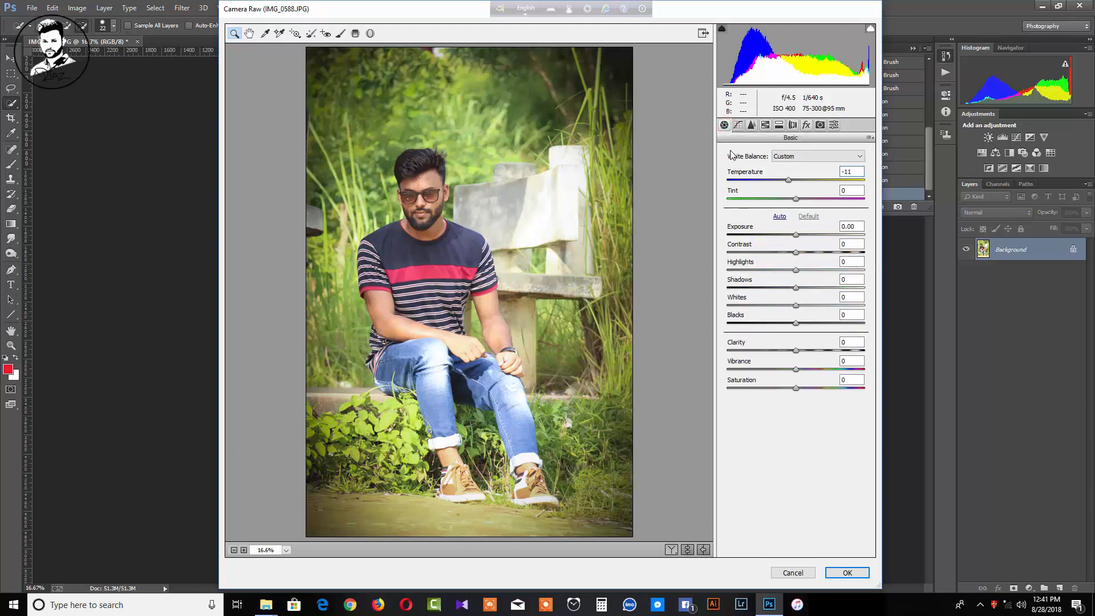
click(751, 125)
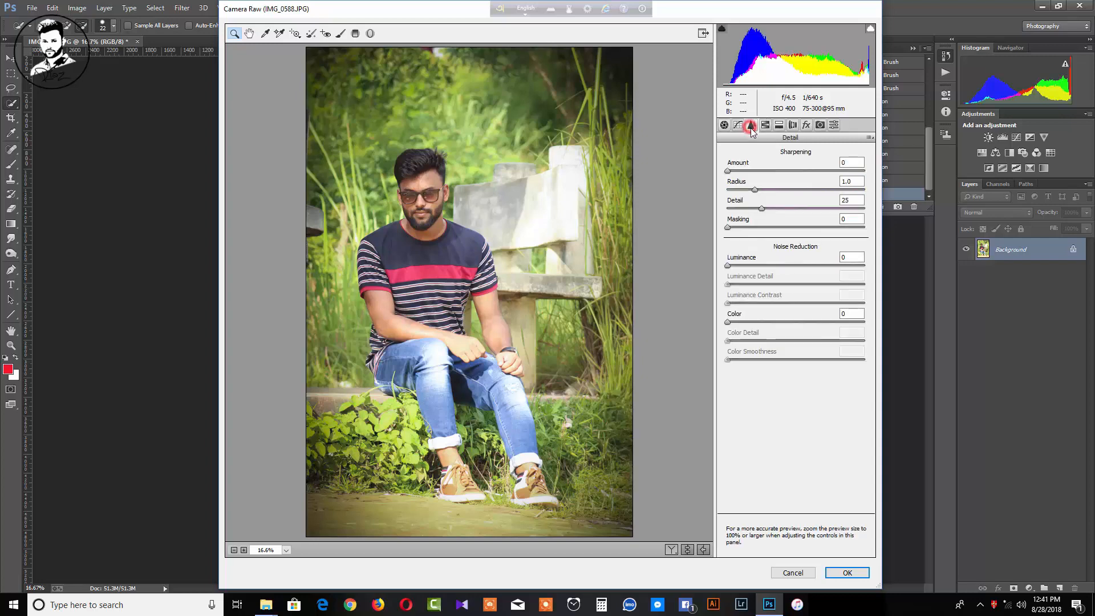
click(788, 265)
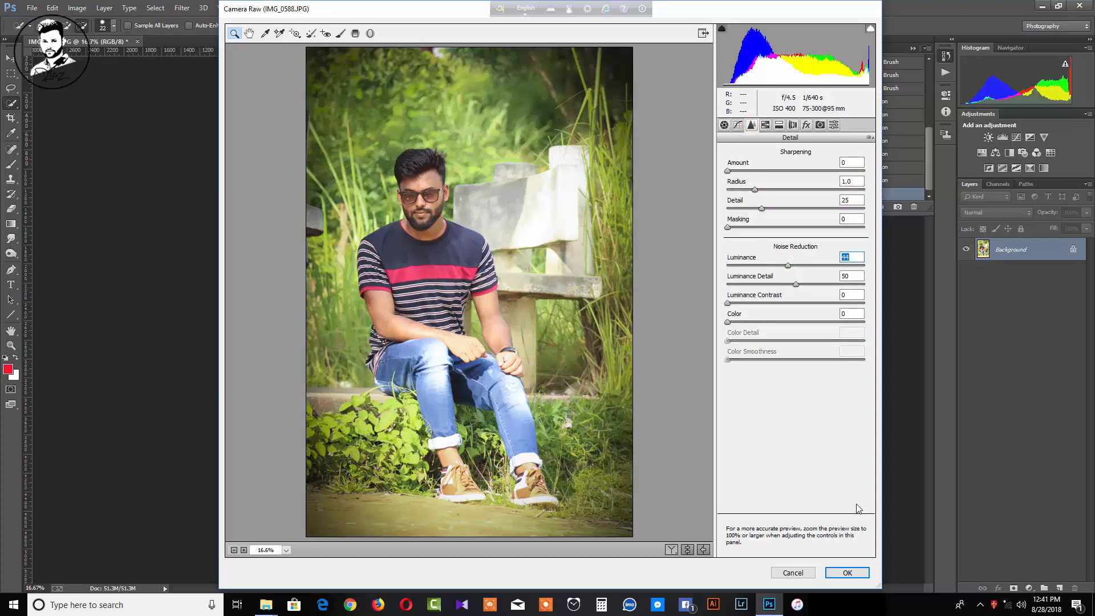
click(850, 573)
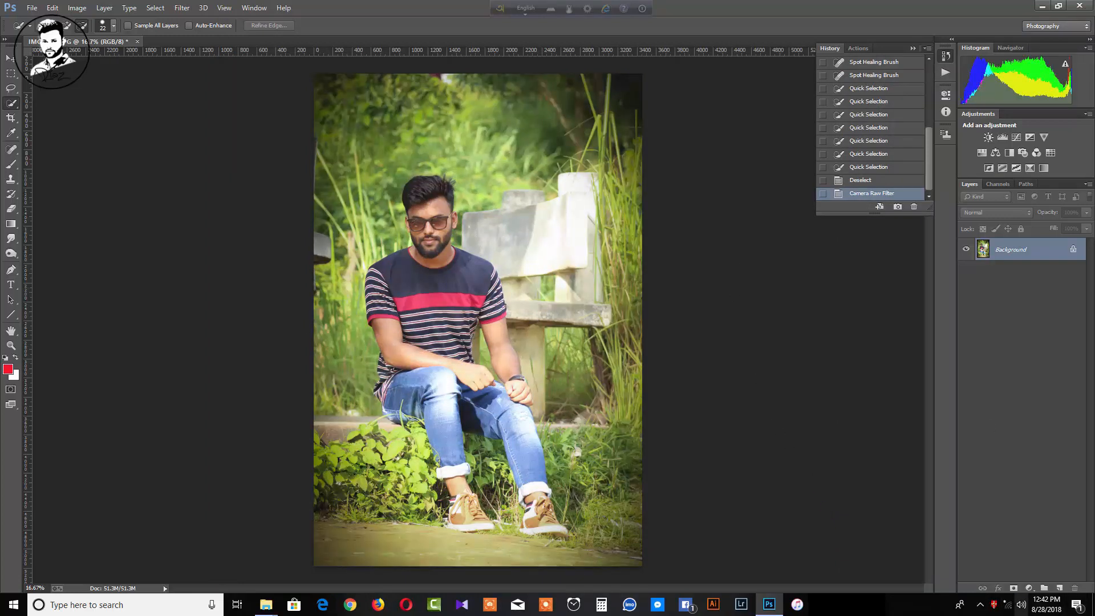
On a new layer, paint a soft red brush dab near the photo's top
click(1059, 588)
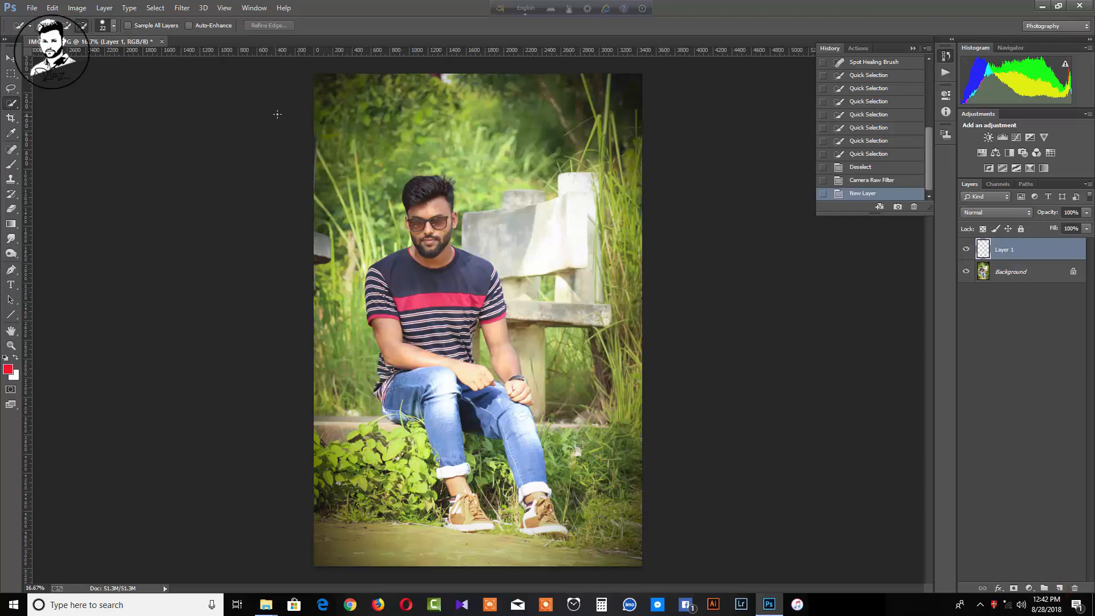
click(8, 369)
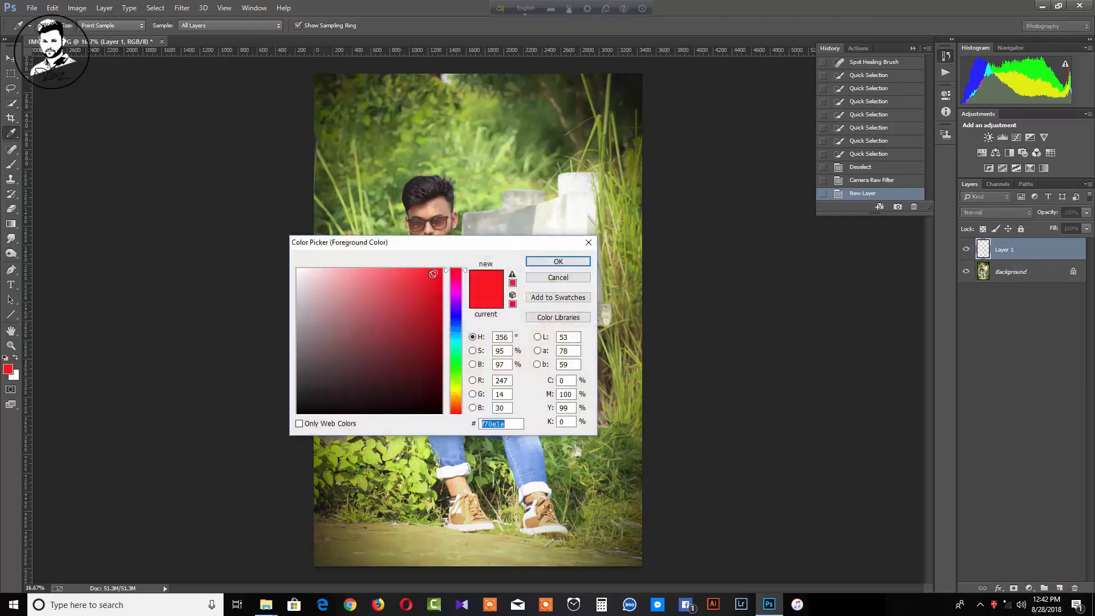
click(431, 275)
click(537, 261)
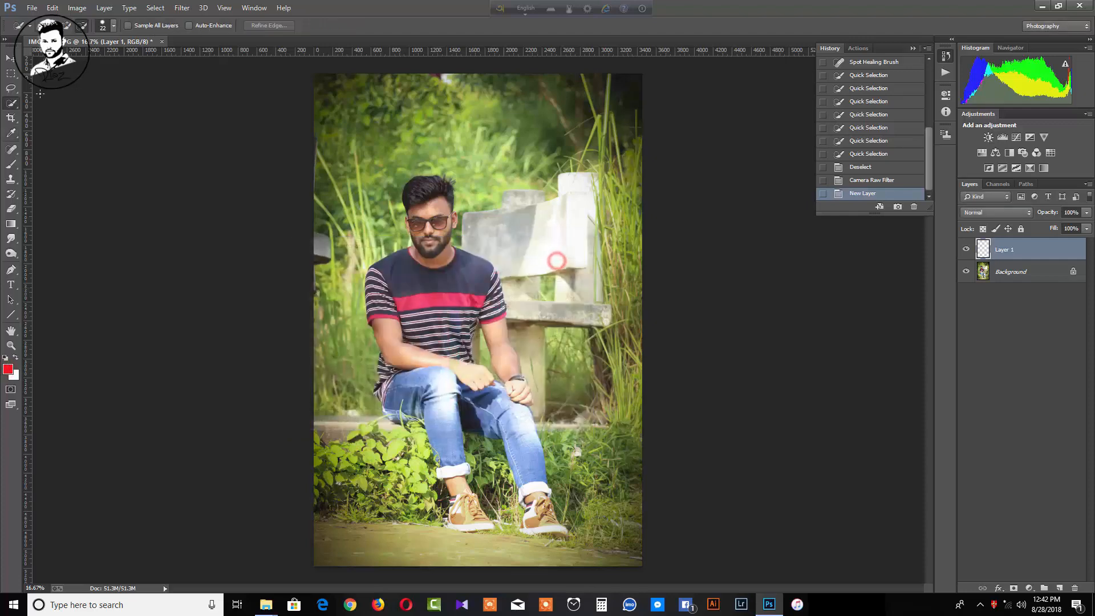
key(w)
click(11, 164)
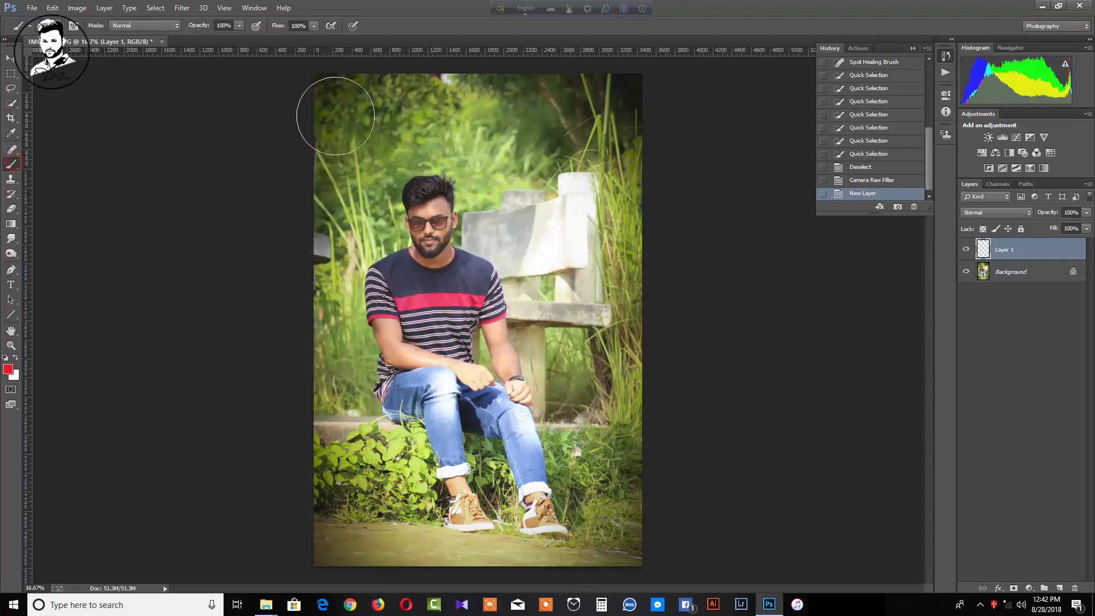
click(416, 106)
Free-transform the red dab into a wide, tall glow across the top
click(10, 56)
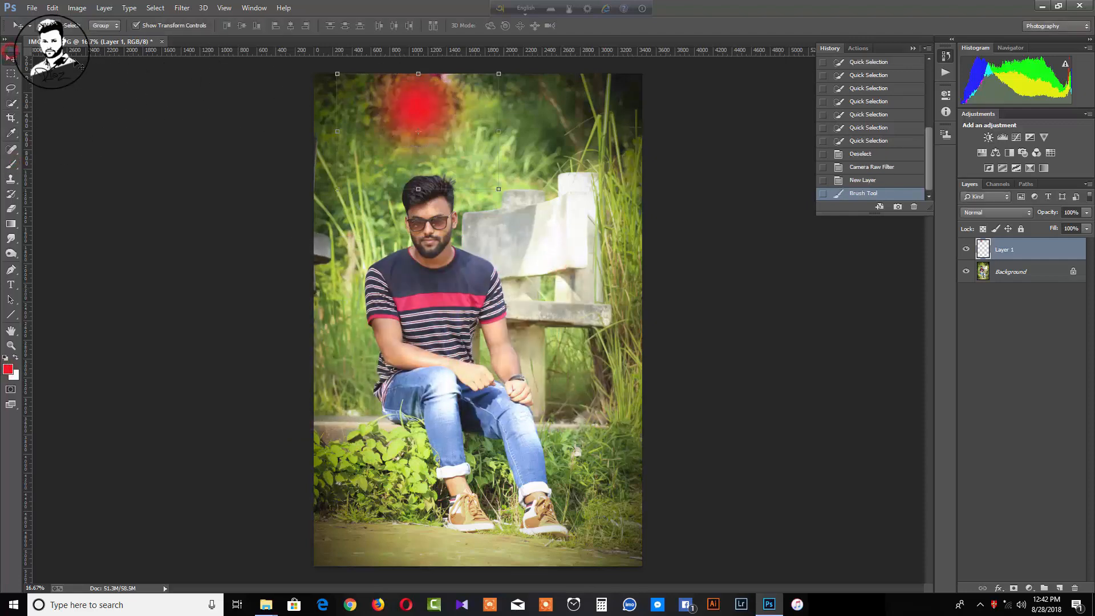
drag(331, 124, 44, 125)
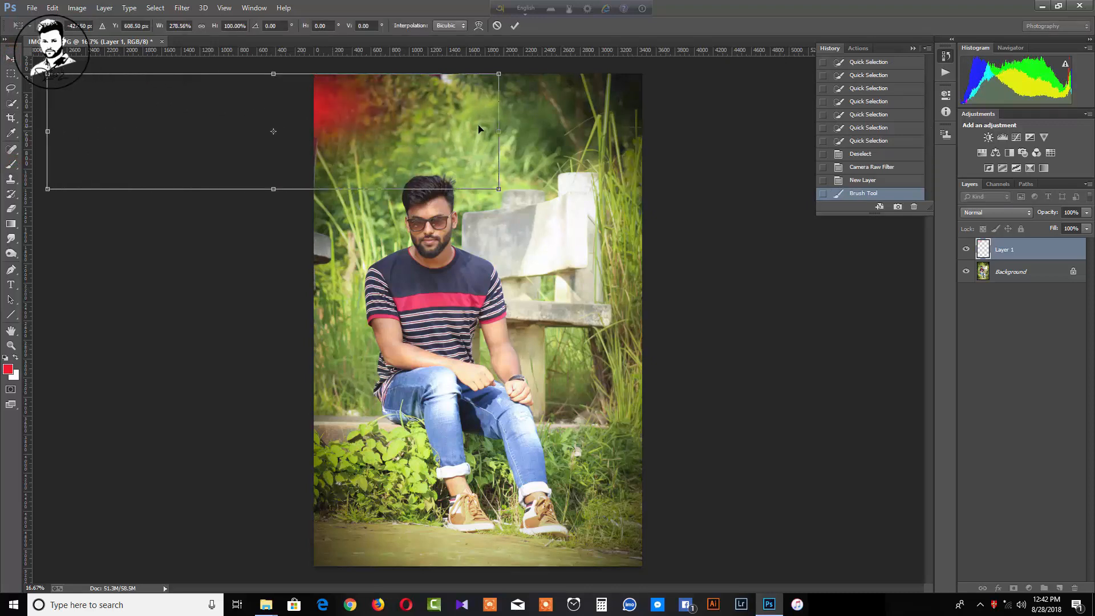
drag(505, 126, 959, 126)
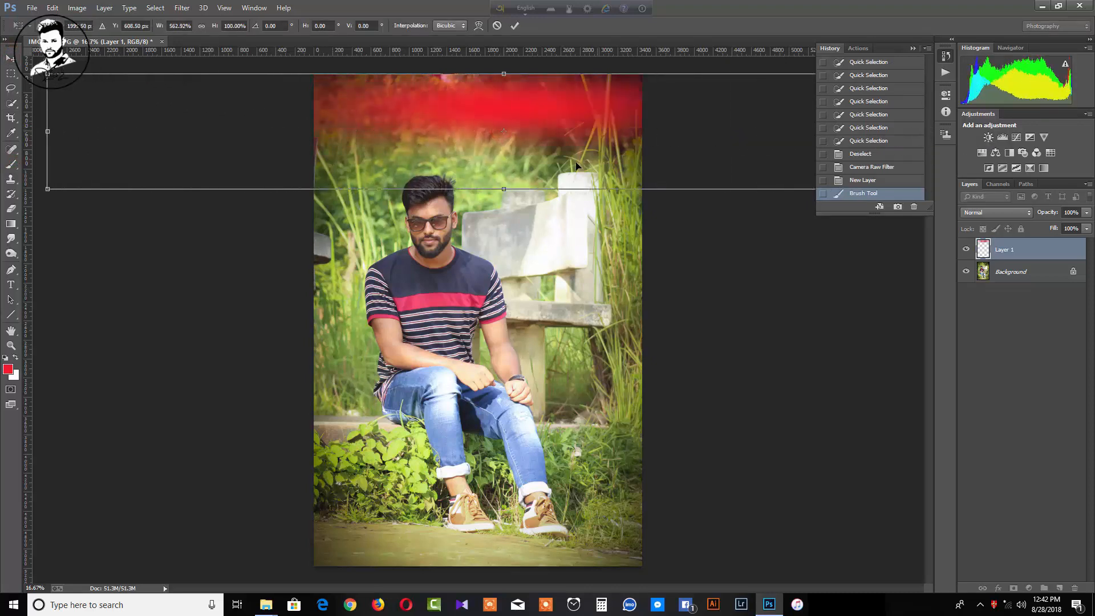
drag(503, 189, 617, 609)
drag(517, 356, 488, 104)
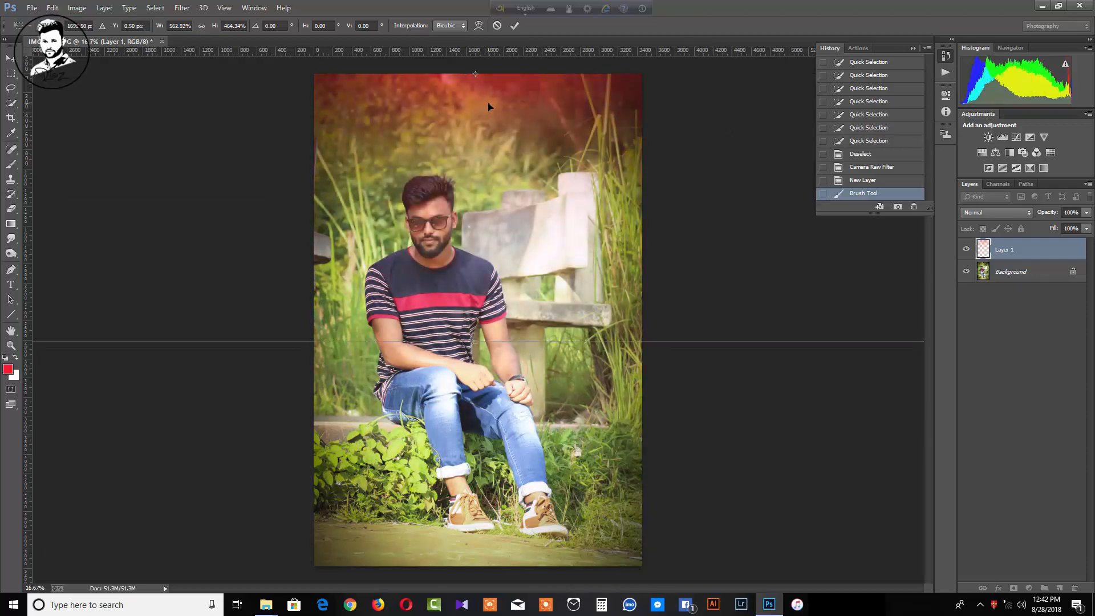
click(517, 26)
Shift the red glow's hue to orange-gold with Hue/Saturation, then select the Background layer
click(78, 8)
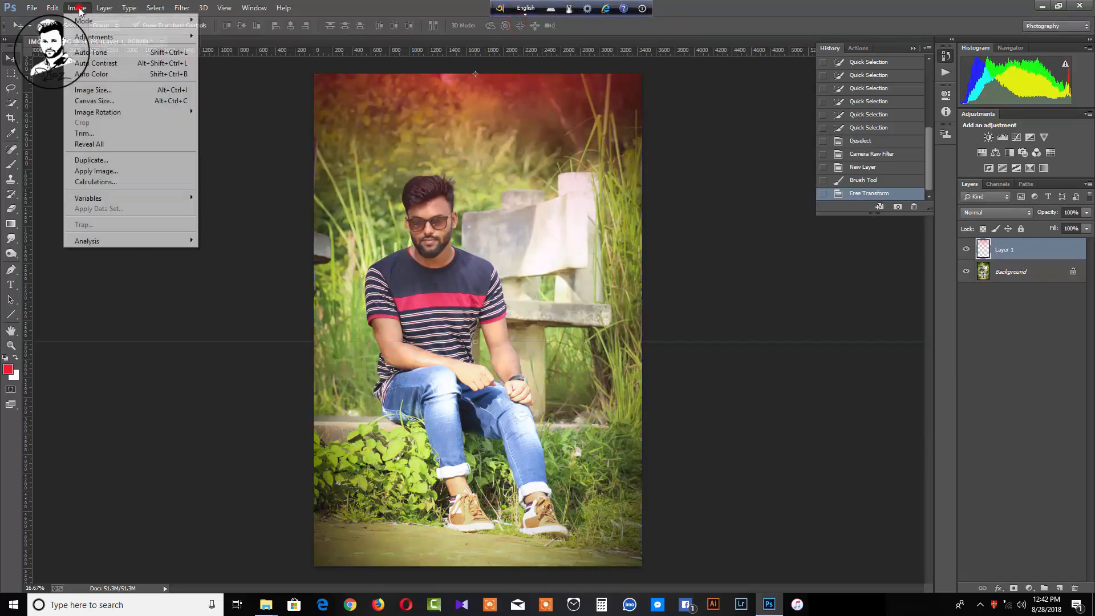
mouse_move(90, 37)
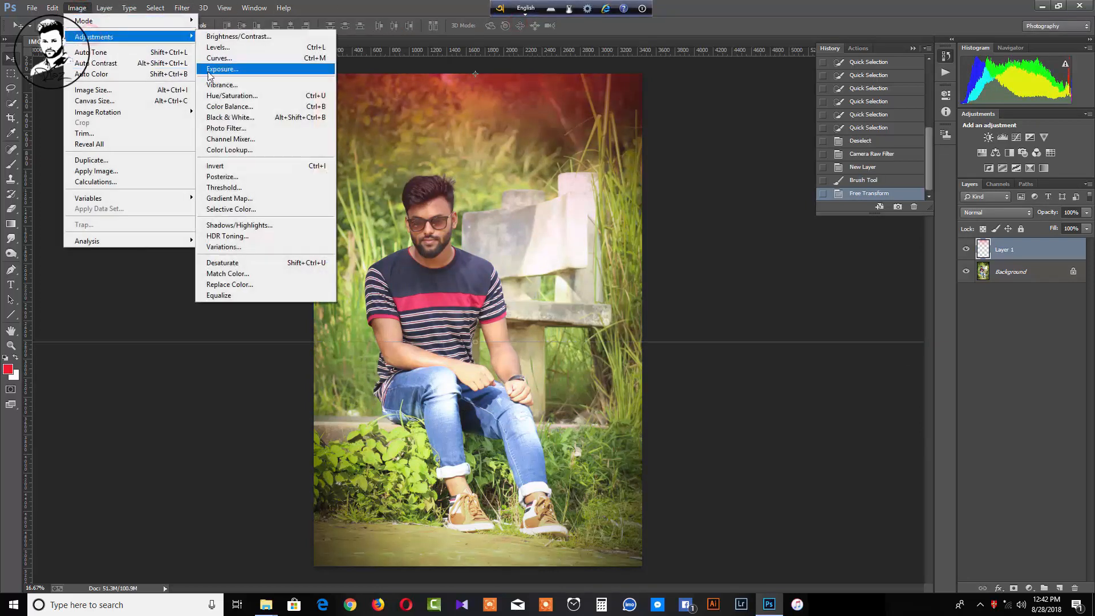
click(231, 95)
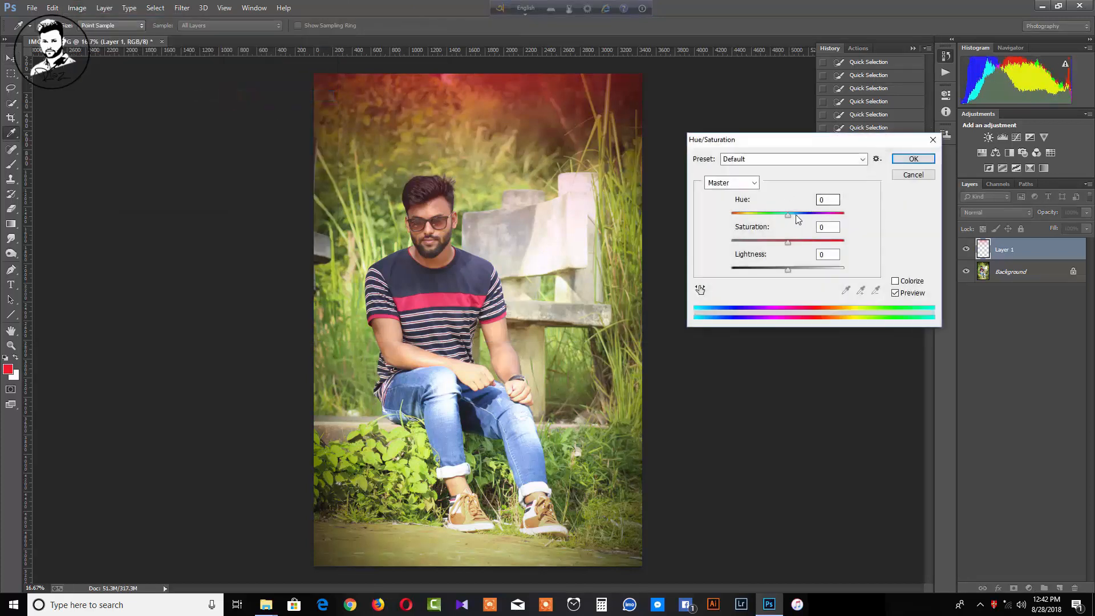
mouse_move(789, 215)
mouse_down()
mouse_move(721, 211)
mouse_move(806, 222)
mouse_up()
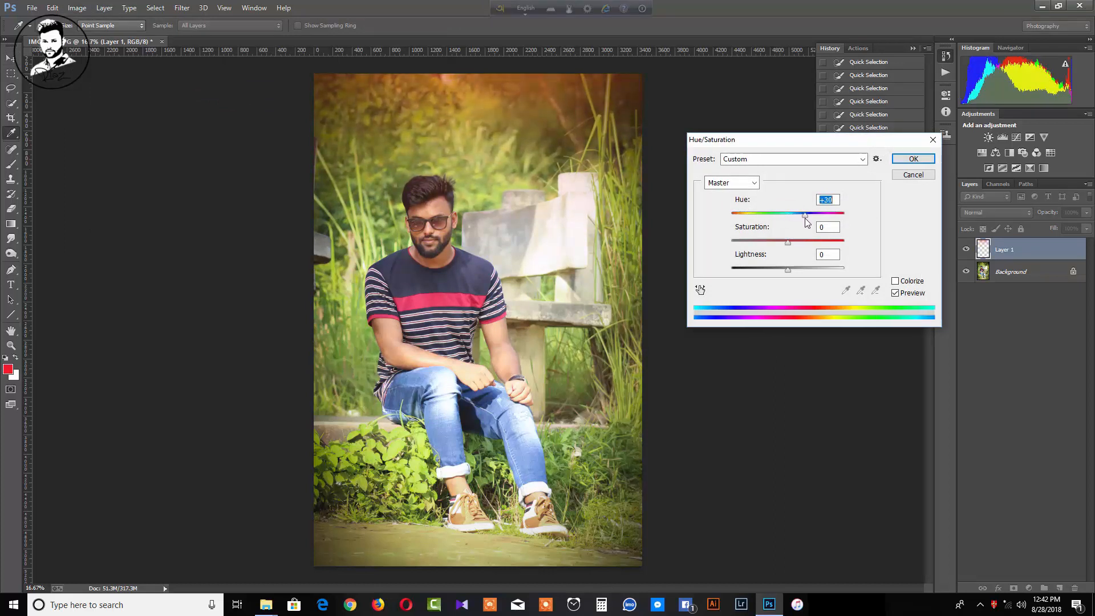
click(929, 161)
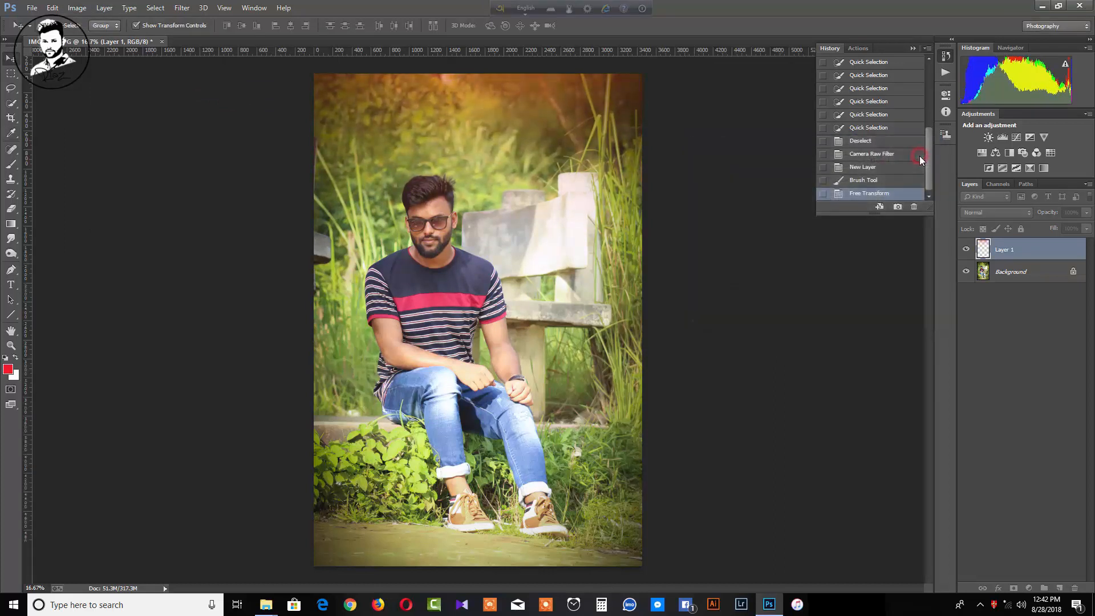
click(1013, 280)
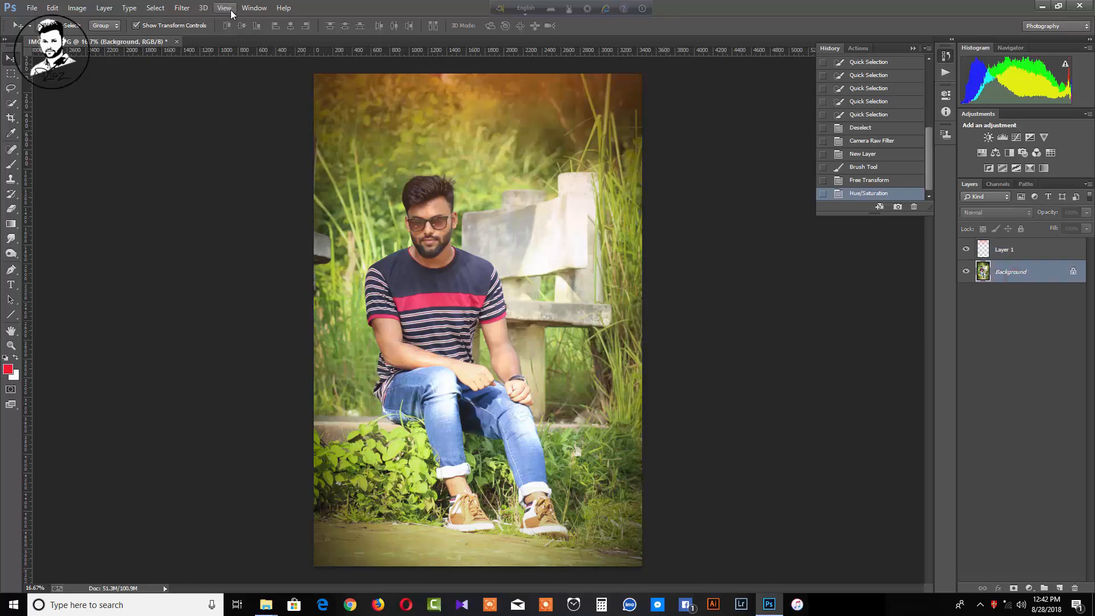
Flatten the image and cool the Camera Raw Temperature to -8
right_click(1036, 283)
click(988, 377)
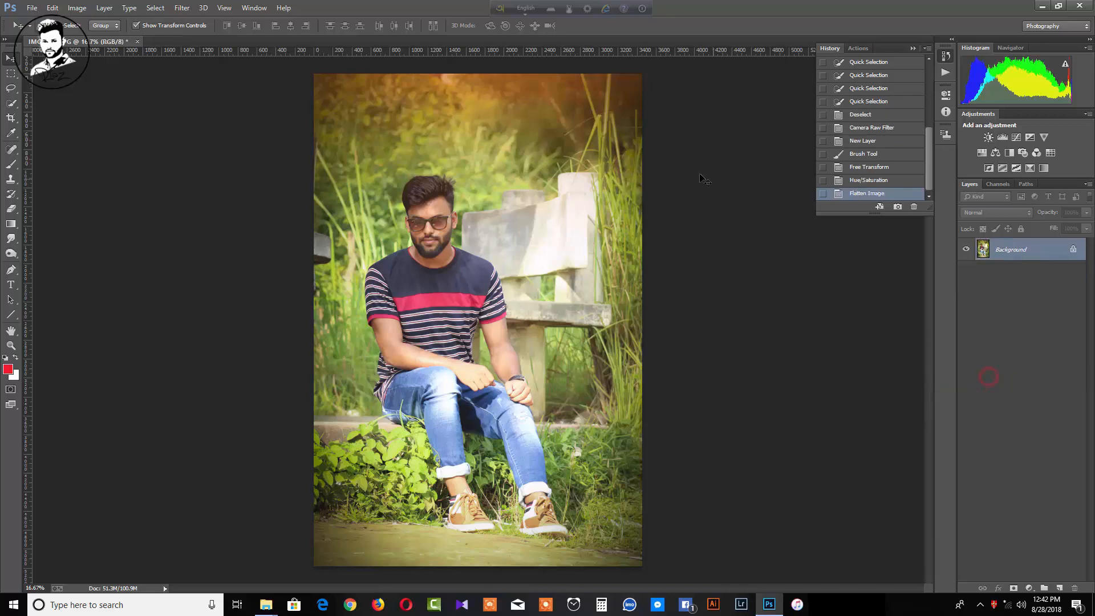
click(182, 7)
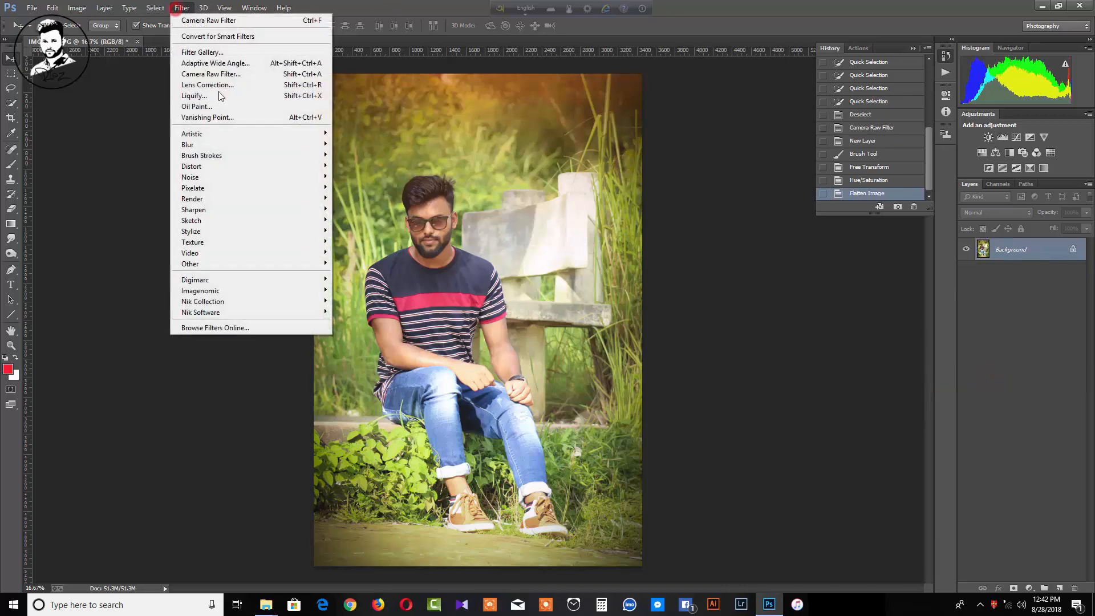
click(215, 73)
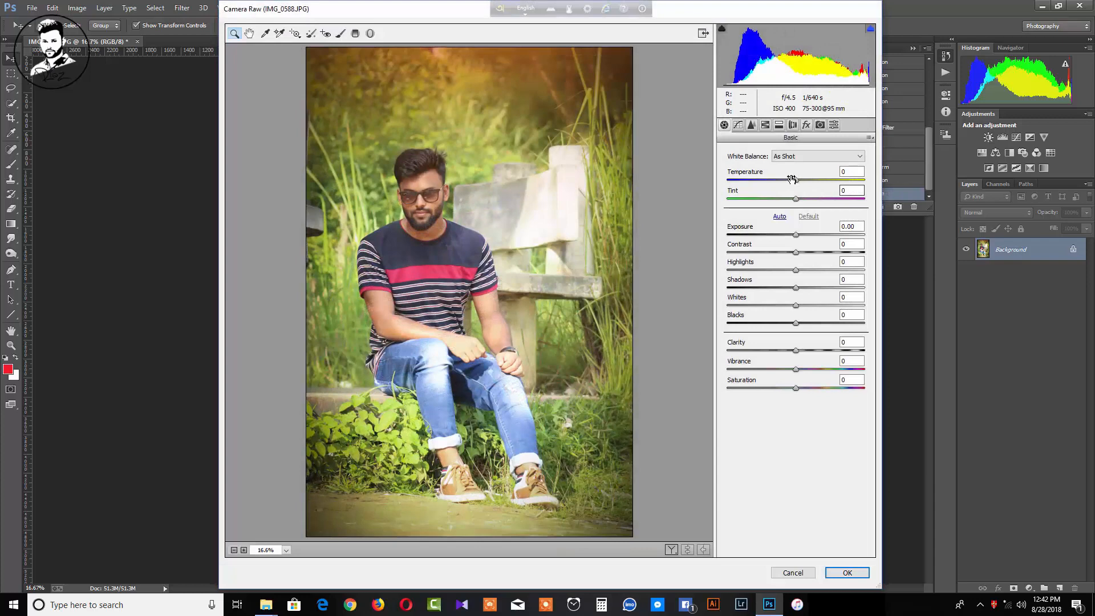
drag(791, 179, 801, 185)
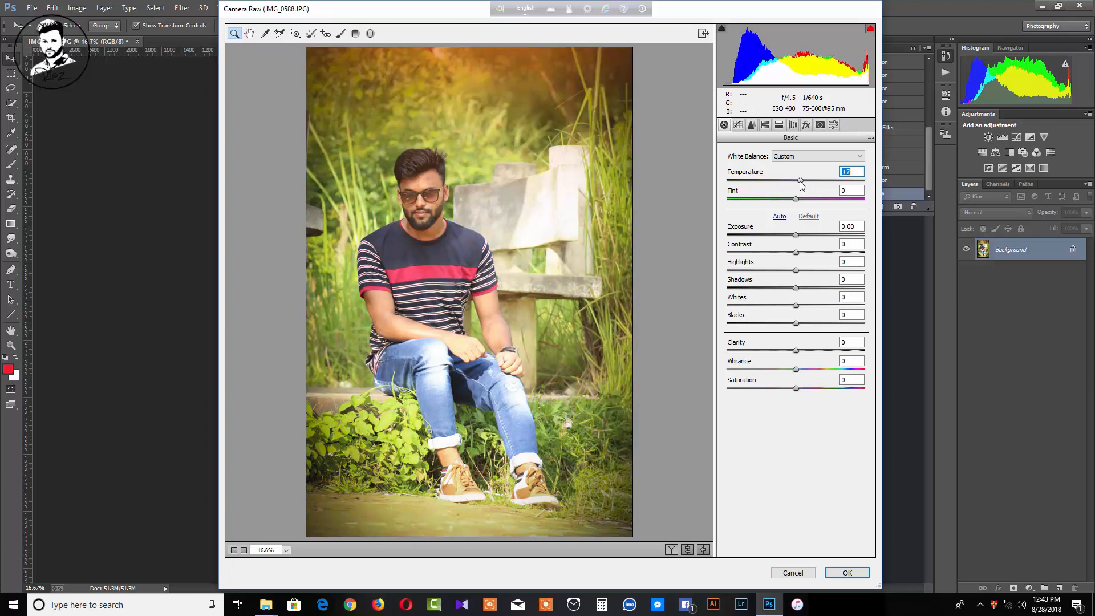
Raise Oranges luminance, shift Greens hue to +28 and Aquas hue, then apply
click(765, 125)
mouse_move(797, 225)
mouse_down()
mouse_move(828, 234)
mouse_move(816, 231)
mouse_up()
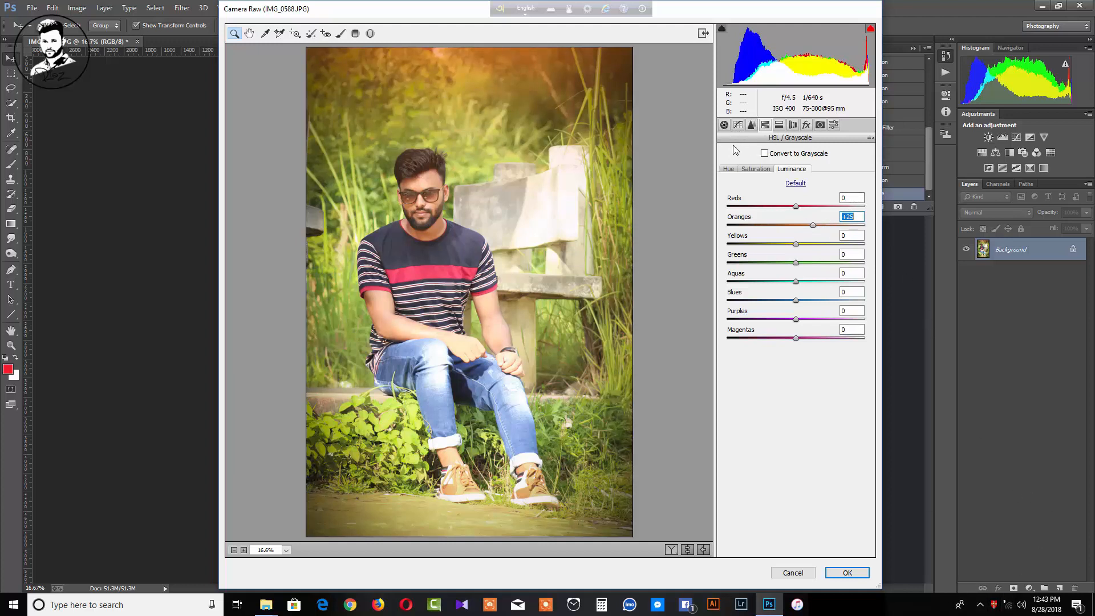
click(728, 169)
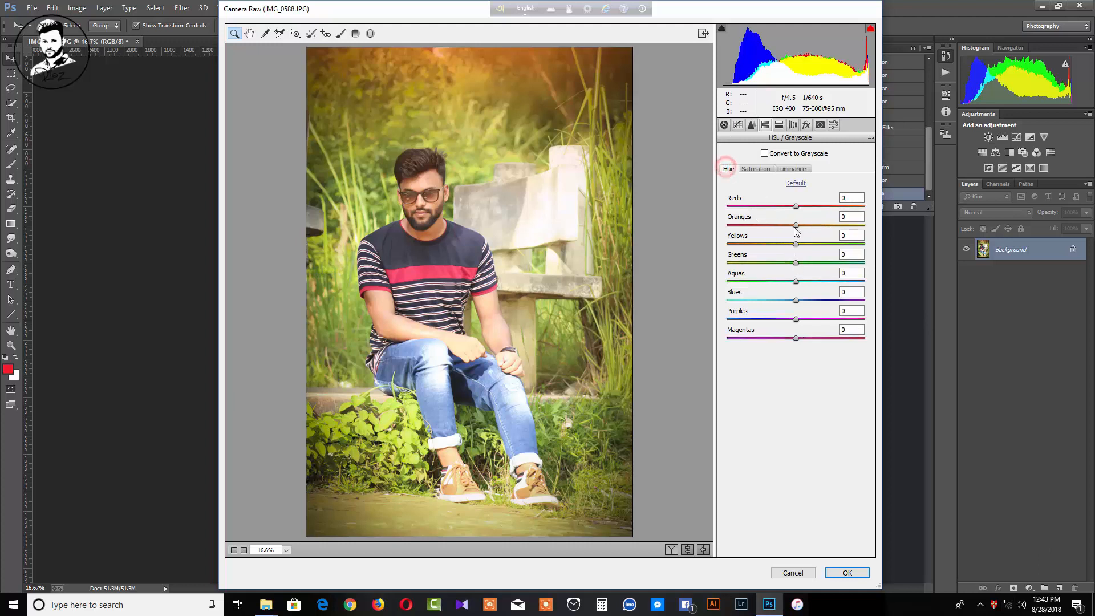
drag(796, 264, 844, 263)
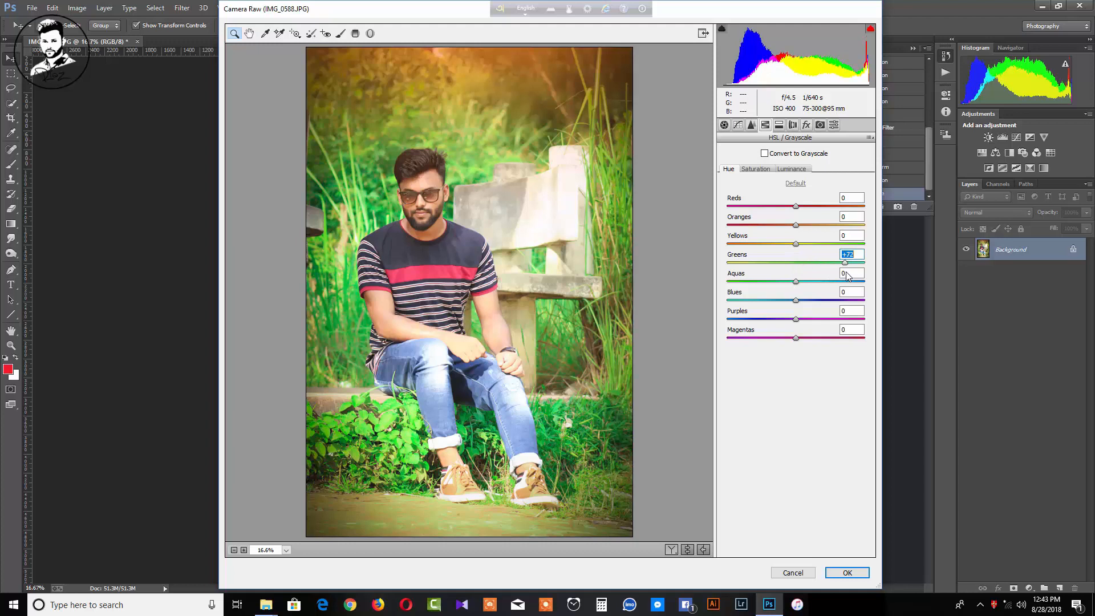
drag(843, 275, 819, 275)
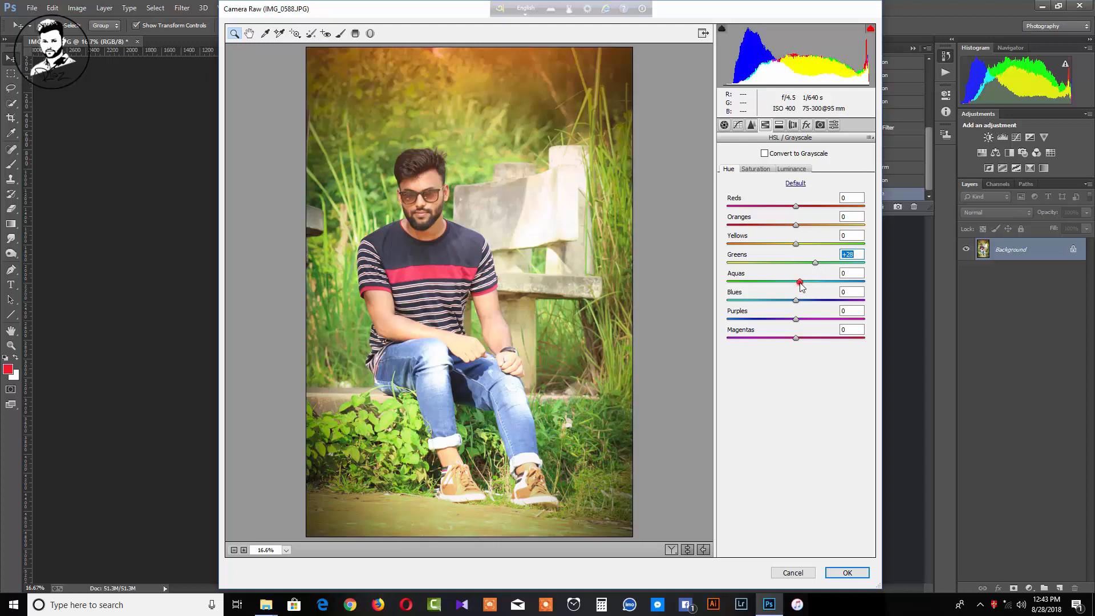
drag(800, 282, 824, 290)
click(853, 572)
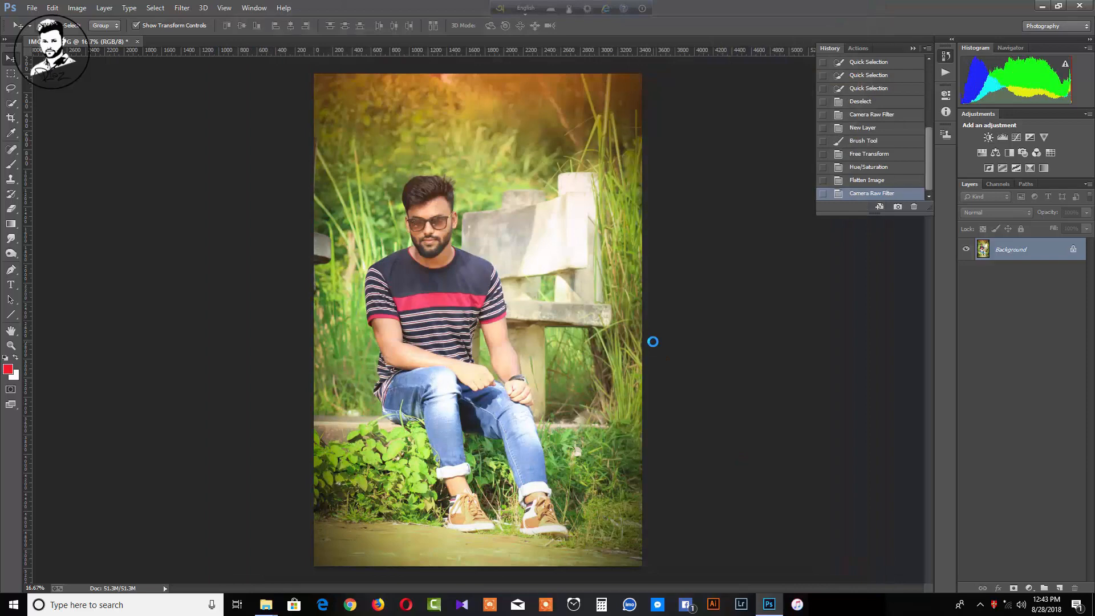
In Camera Raw, add a -28 vignette with feather 89
click(182, 7)
click(197, 75)
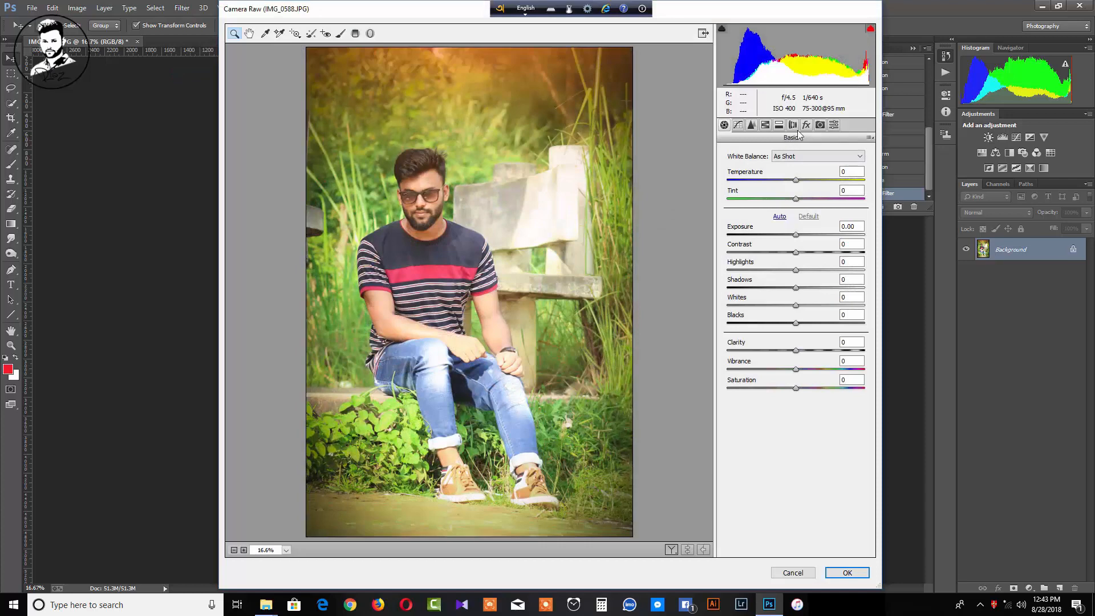
click(806, 124)
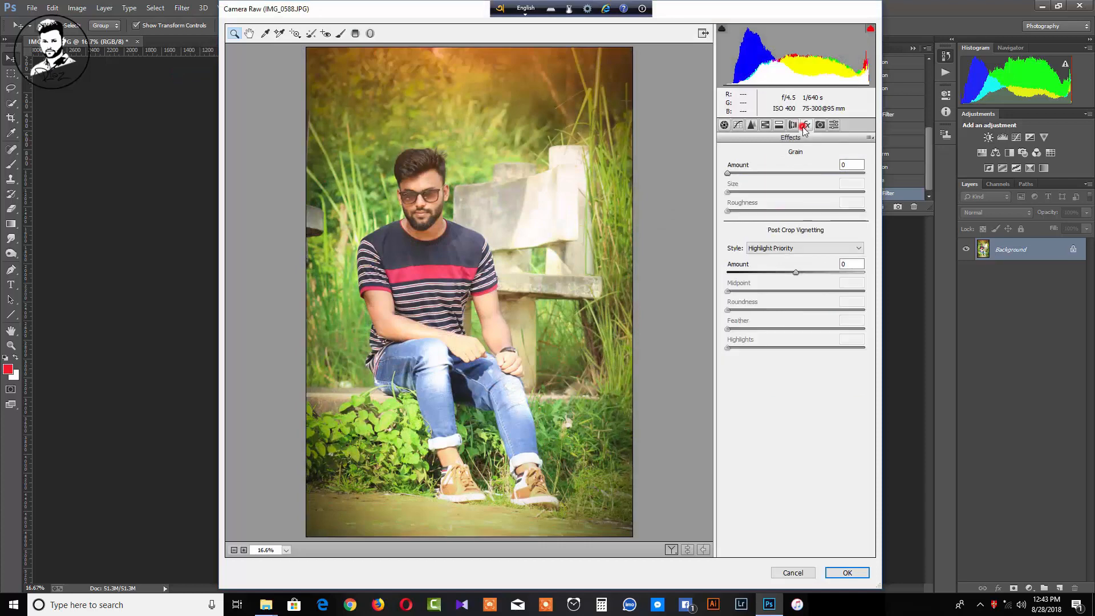
click(778, 272)
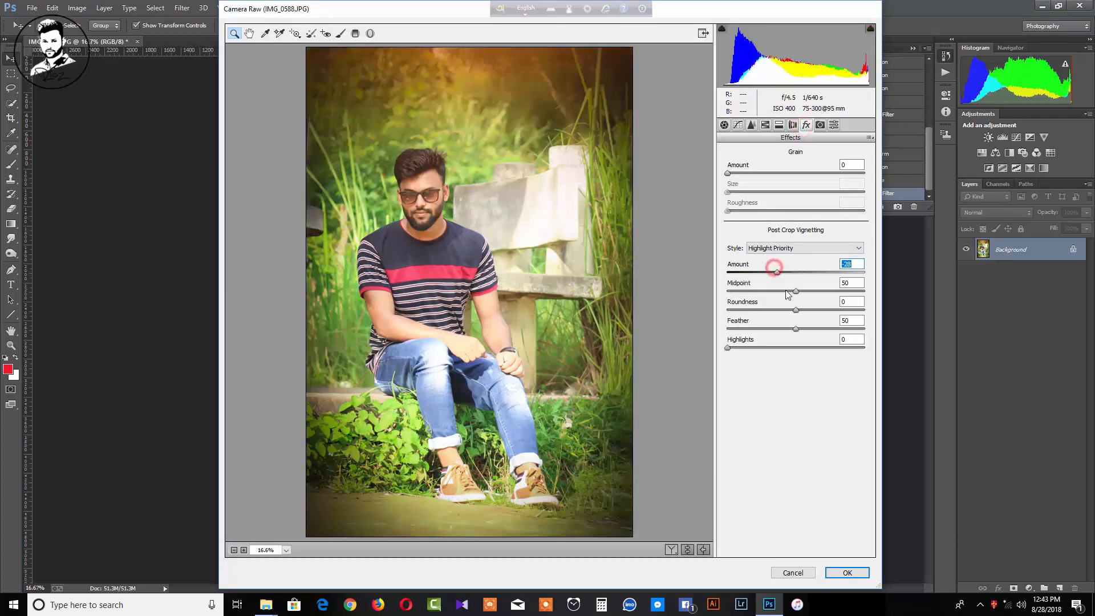
drag(803, 329, 851, 335)
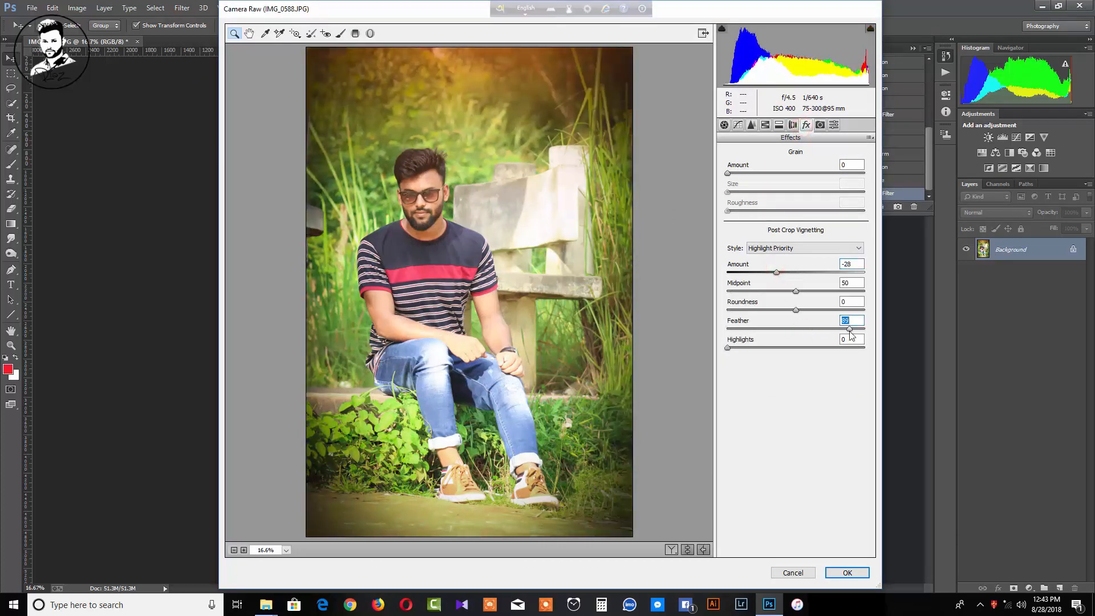
Set Temperature -8, Blacks -13 and Contrast +6 in the Basic panel
click(724, 124)
drag(797, 181, 792, 186)
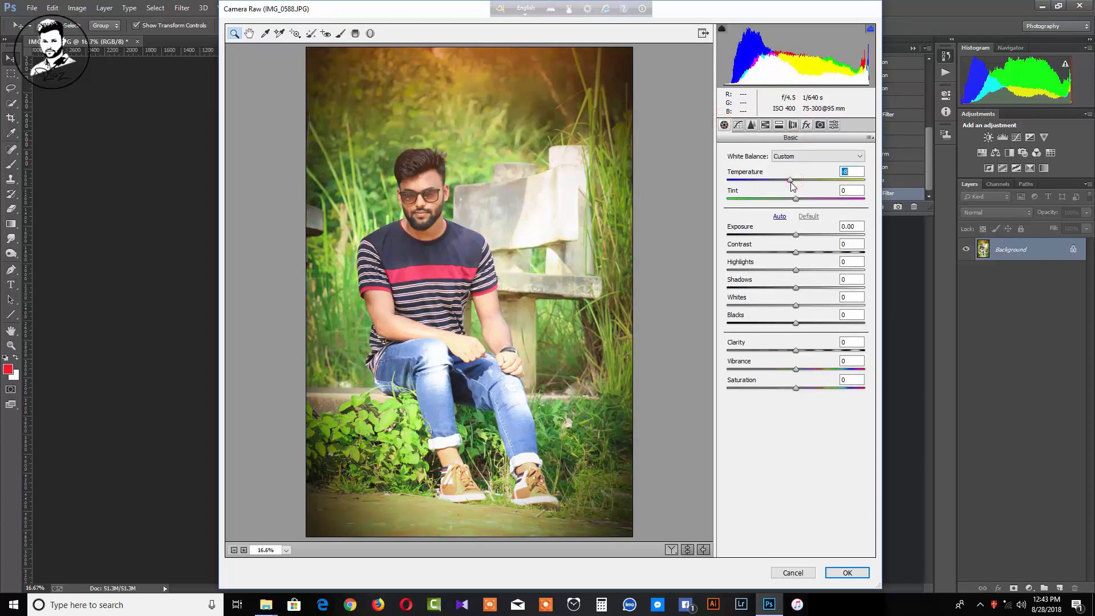
click(779, 125)
click(765, 124)
click(780, 125)
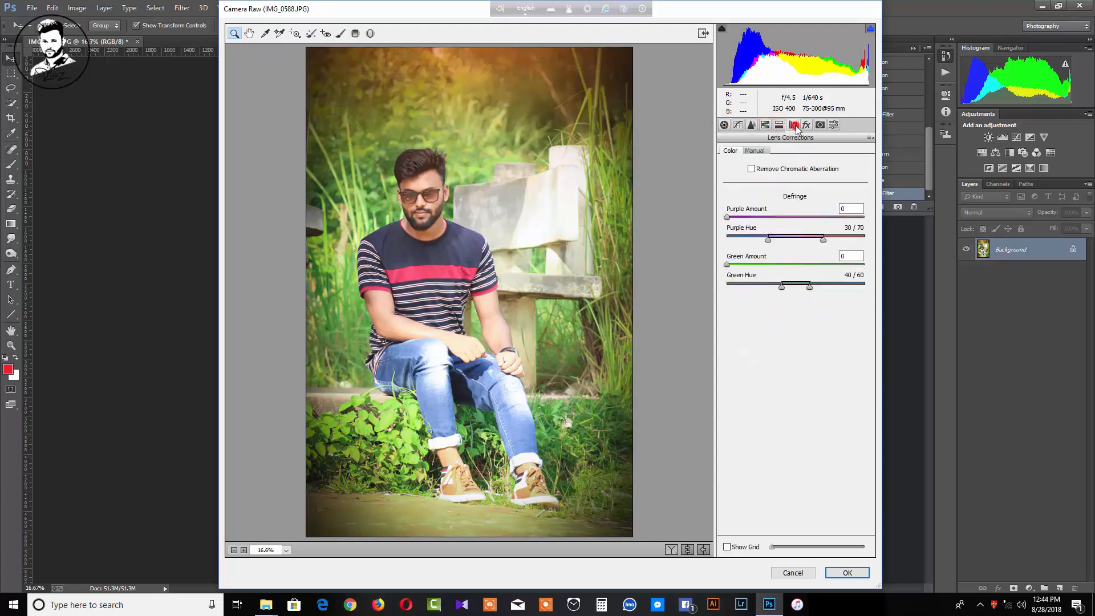
click(806, 125)
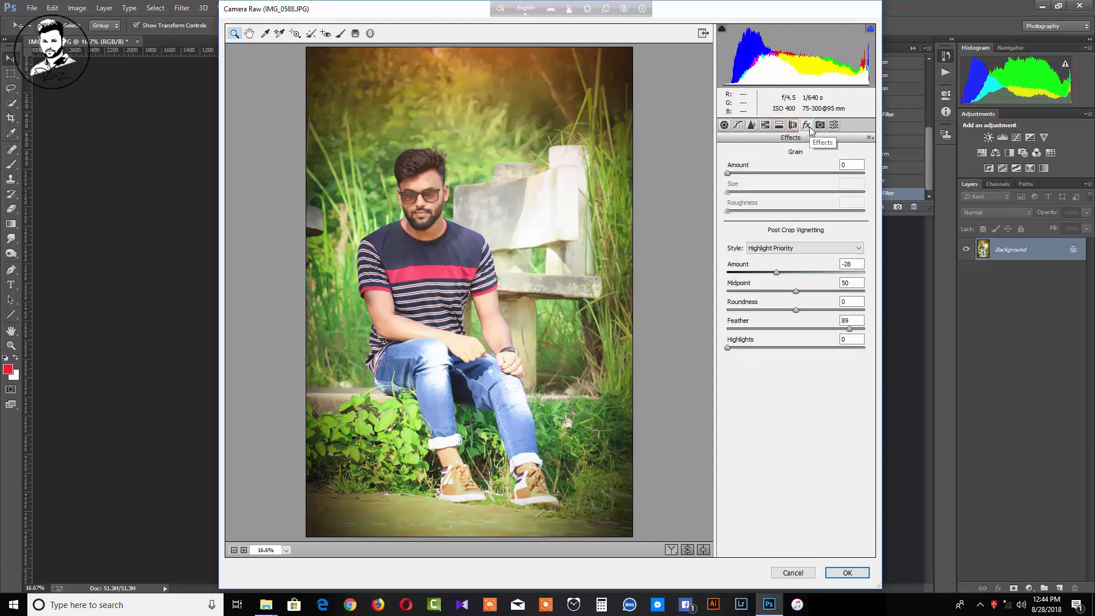
click(723, 124)
drag(788, 323, 786, 323)
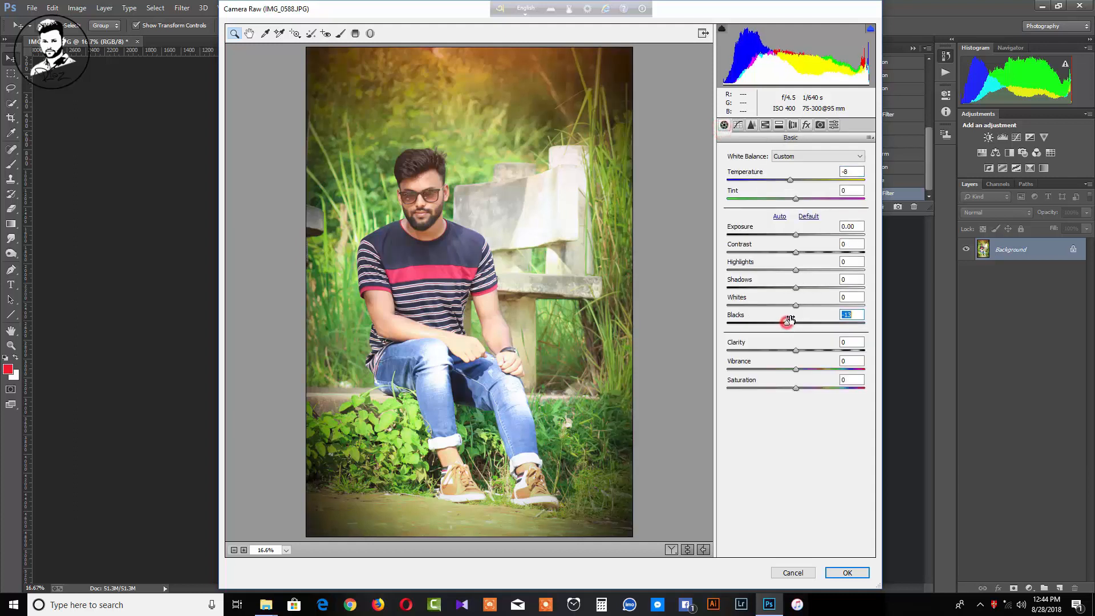
click(801, 253)
drag(801, 254, 798, 254)
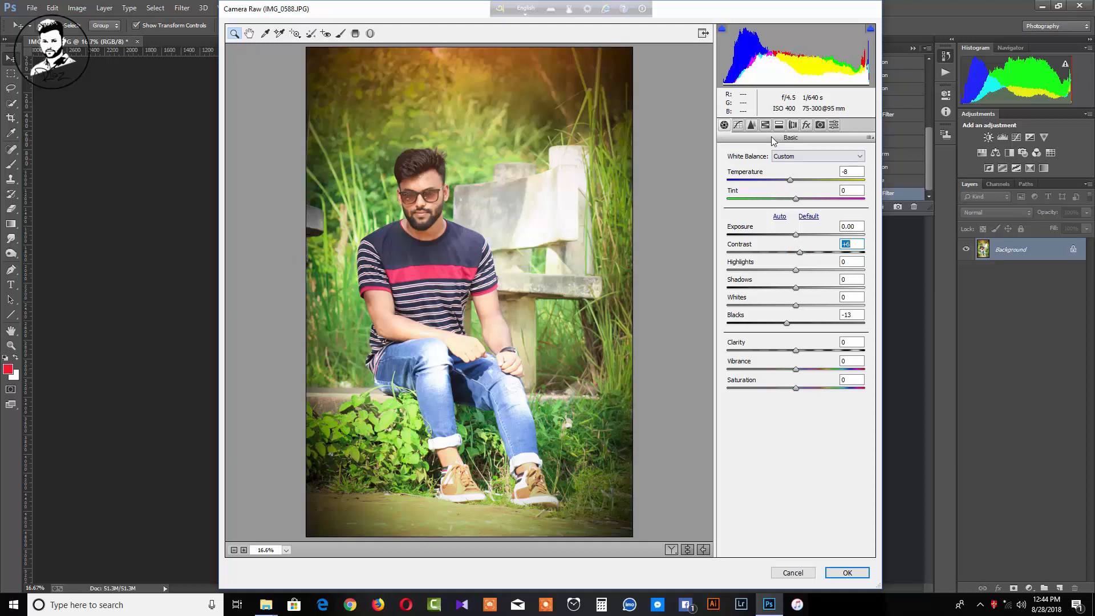
Set luminance noise reduction to 38 and apply the filter
click(751, 124)
click(779, 266)
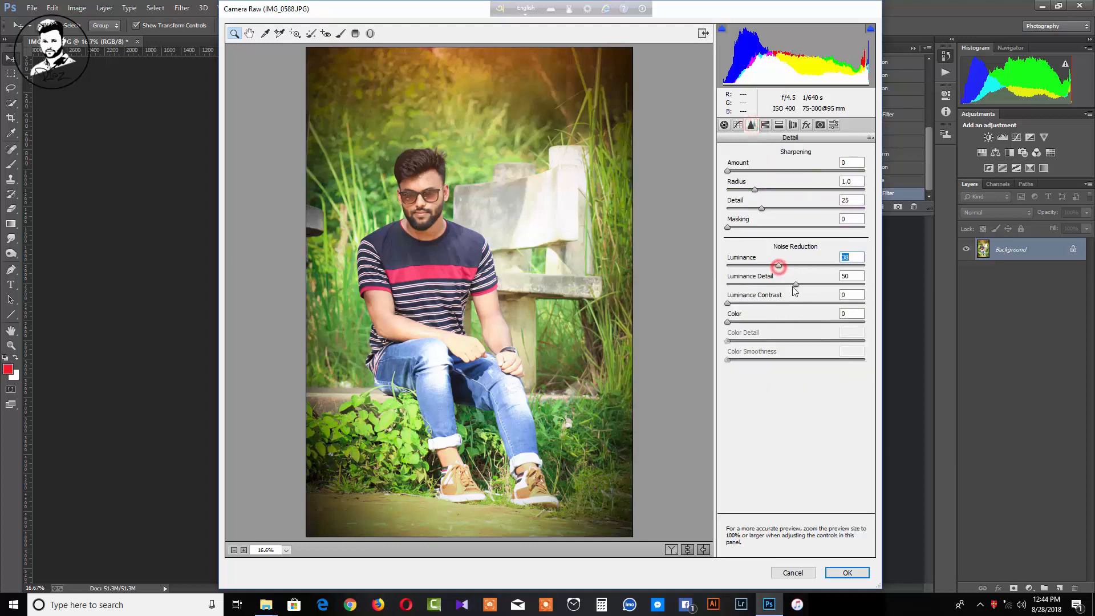
click(854, 577)
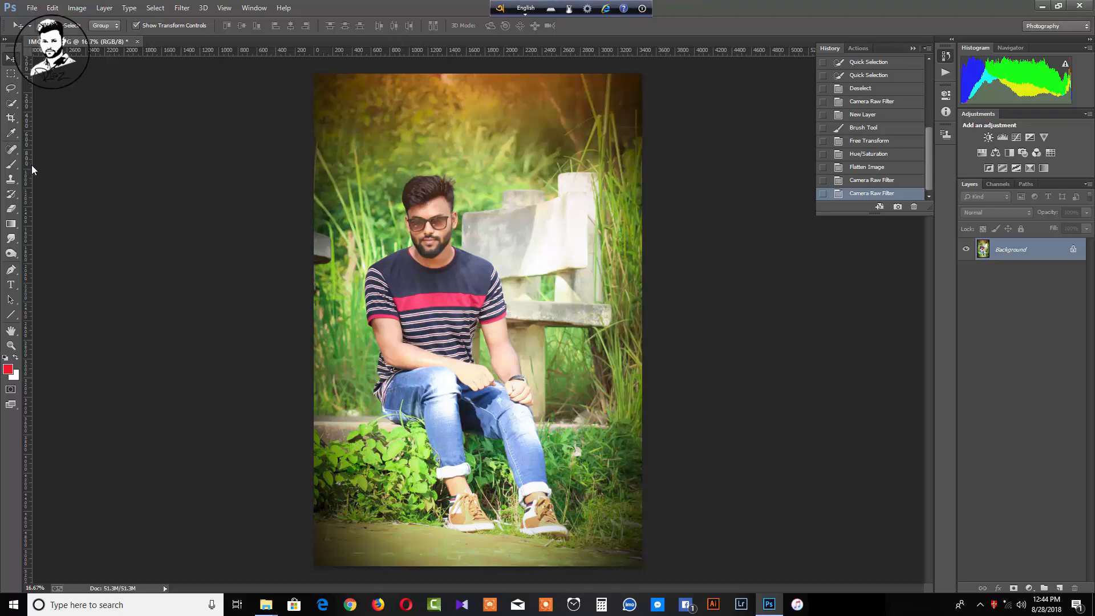
Open the camera logo image, drag it onto the portrait, and close its window
click(32, 8)
click(46, 31)
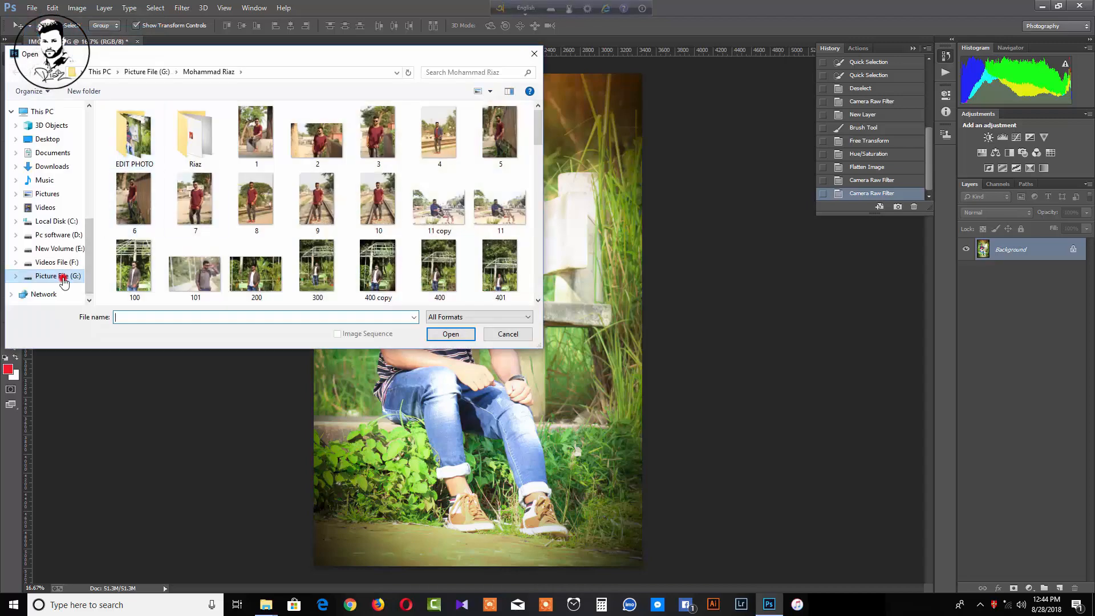
click(63, 280)
double_click(320, 142)
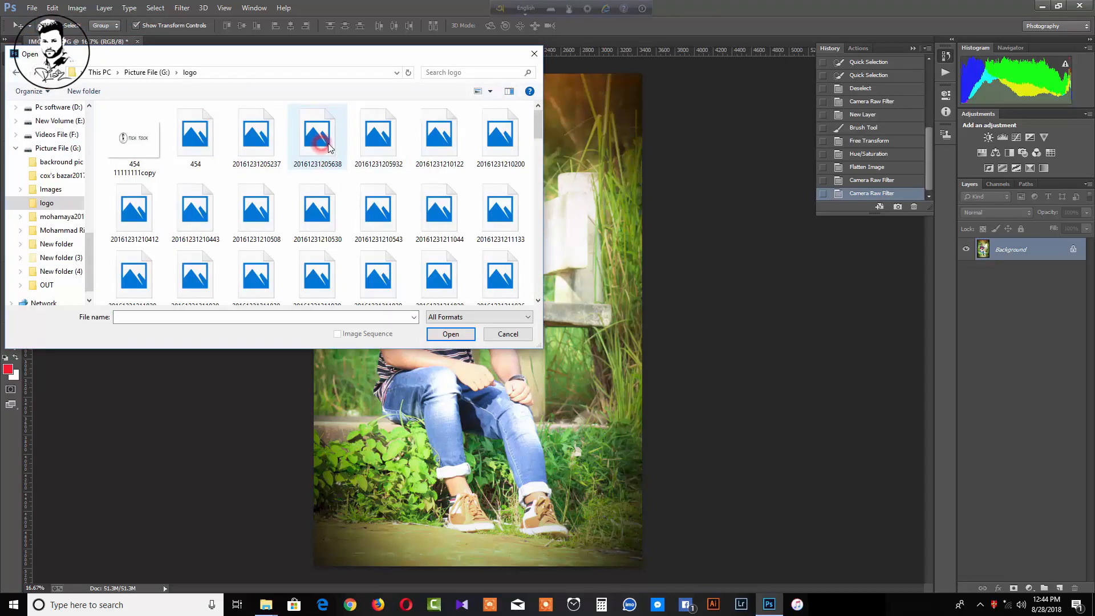
scroll(311, 144, down, 1)
double_click(276, 139)
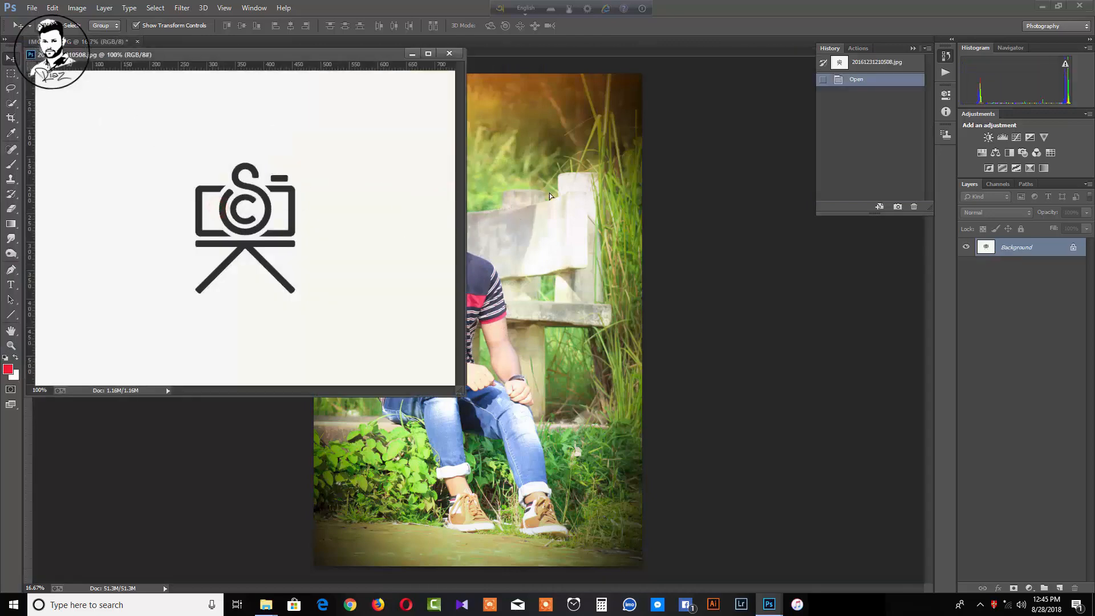
drag(549, 196, 549, 244)
click(452, 52)
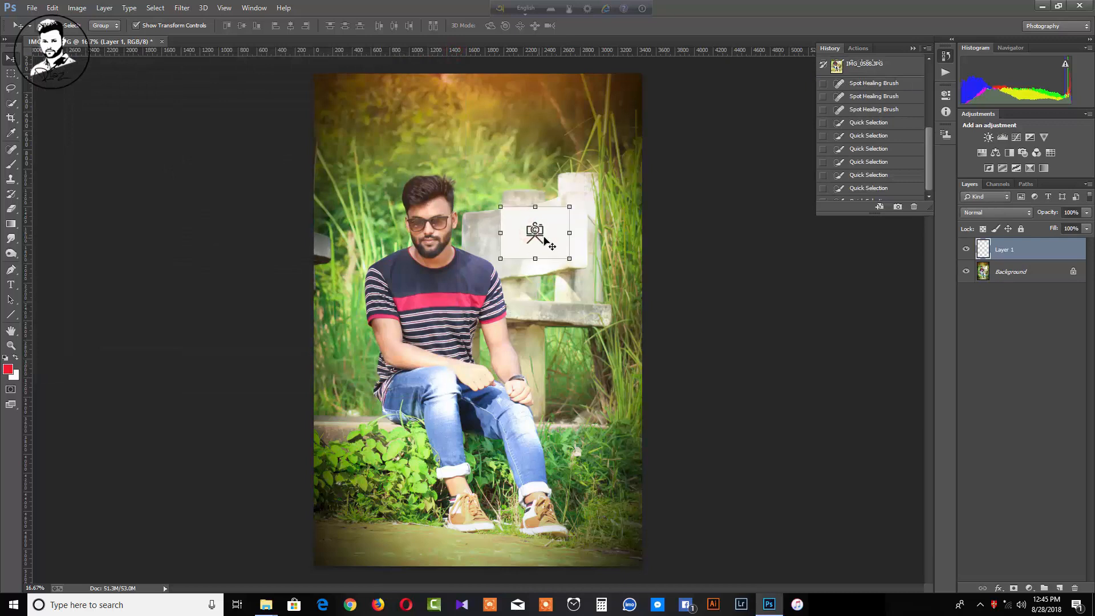
Set the logo layer to Multiply and move it down onto the bench
click(1007, 212)
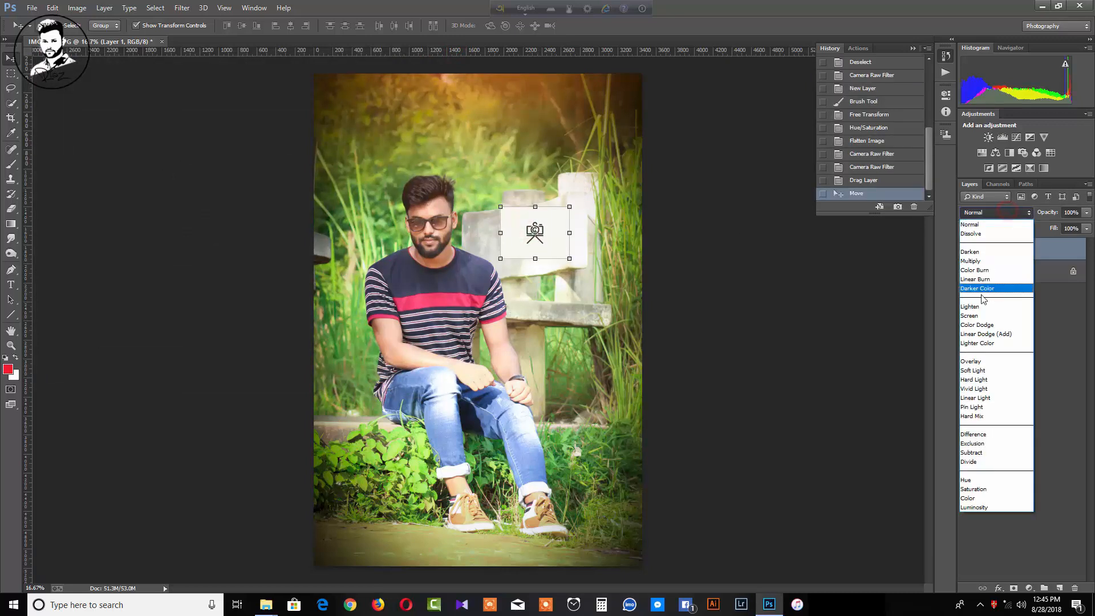
click(975, 260)
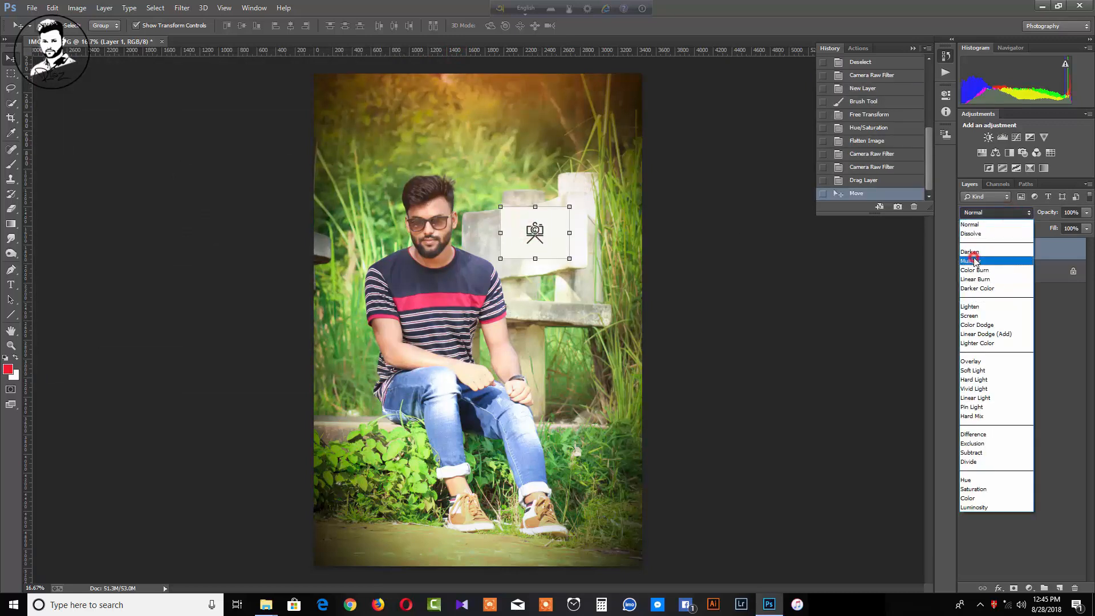
drag(552, 233, 553, 242)
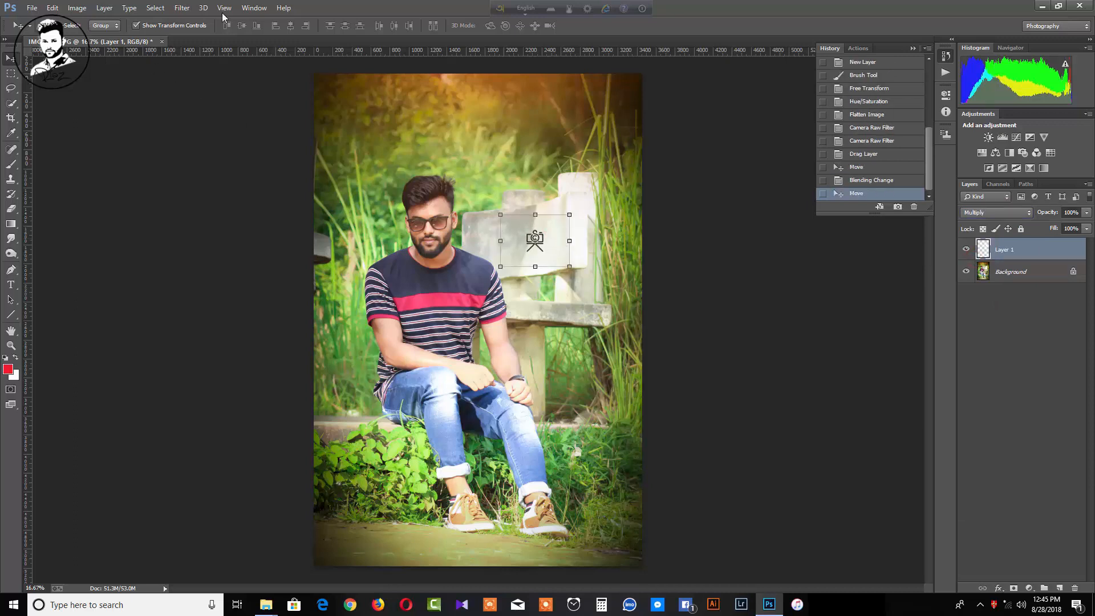
Try a Levels midtone adjustment on the logo layer, then cancel it
click(77, 7)
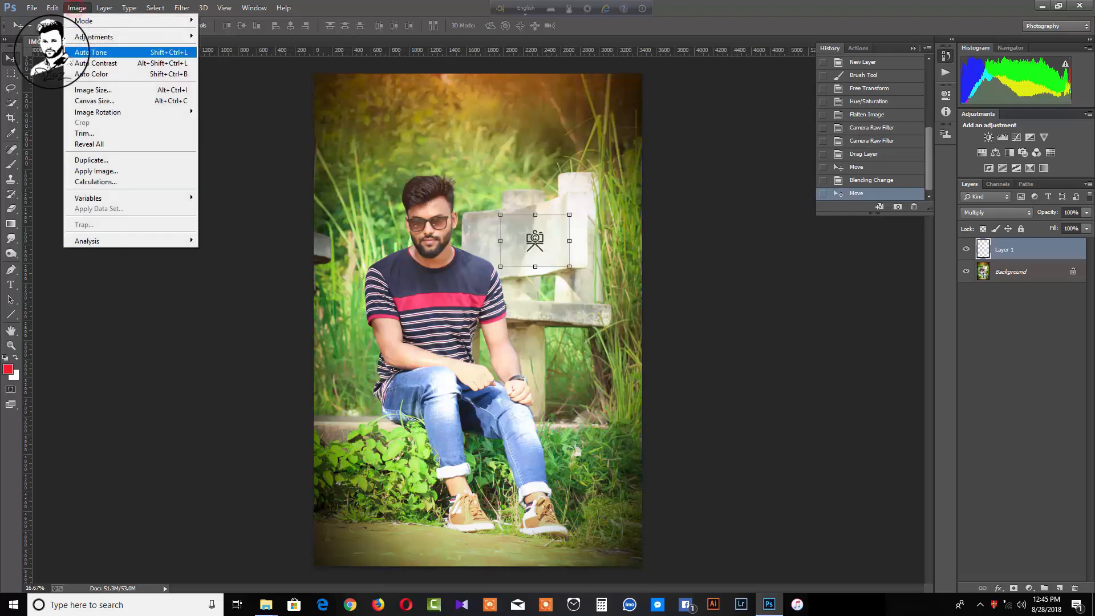
mouse_move(84, 40)
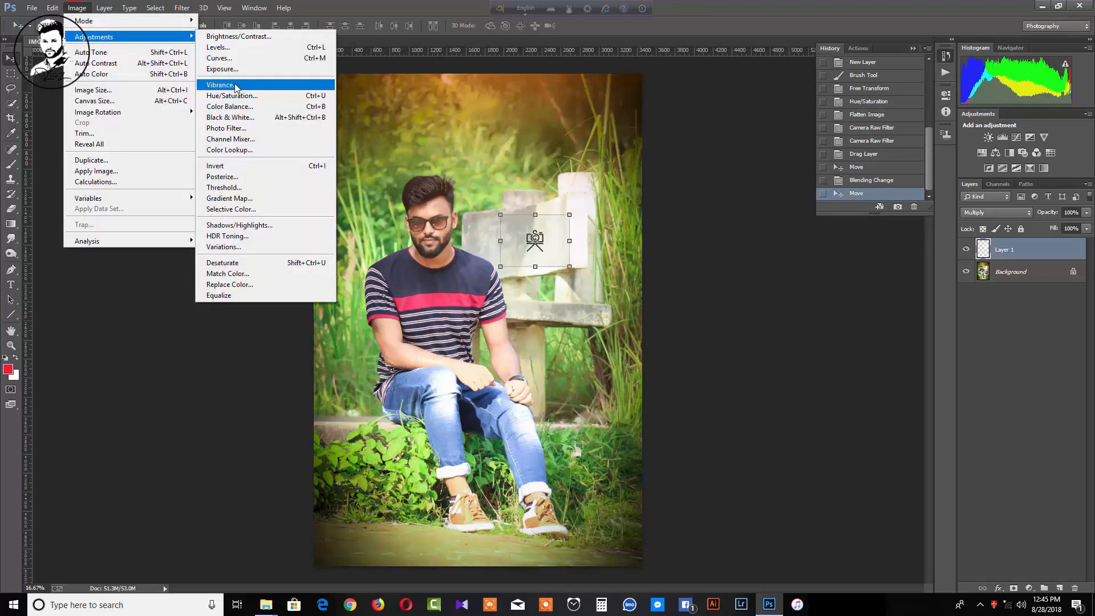
click(237, 47)
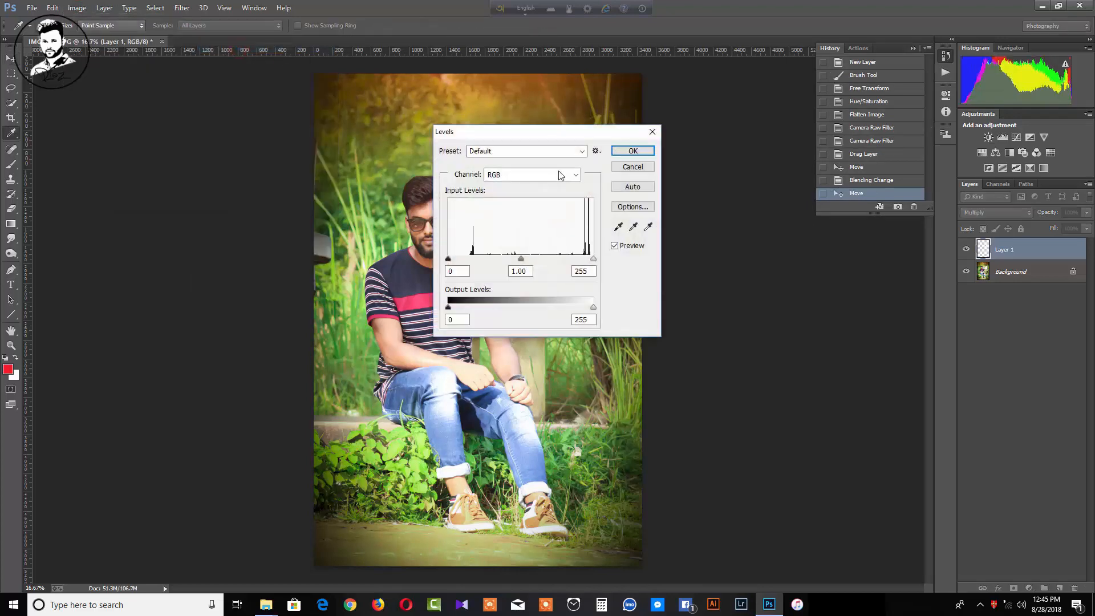
drag(556, 142, 777, 174)
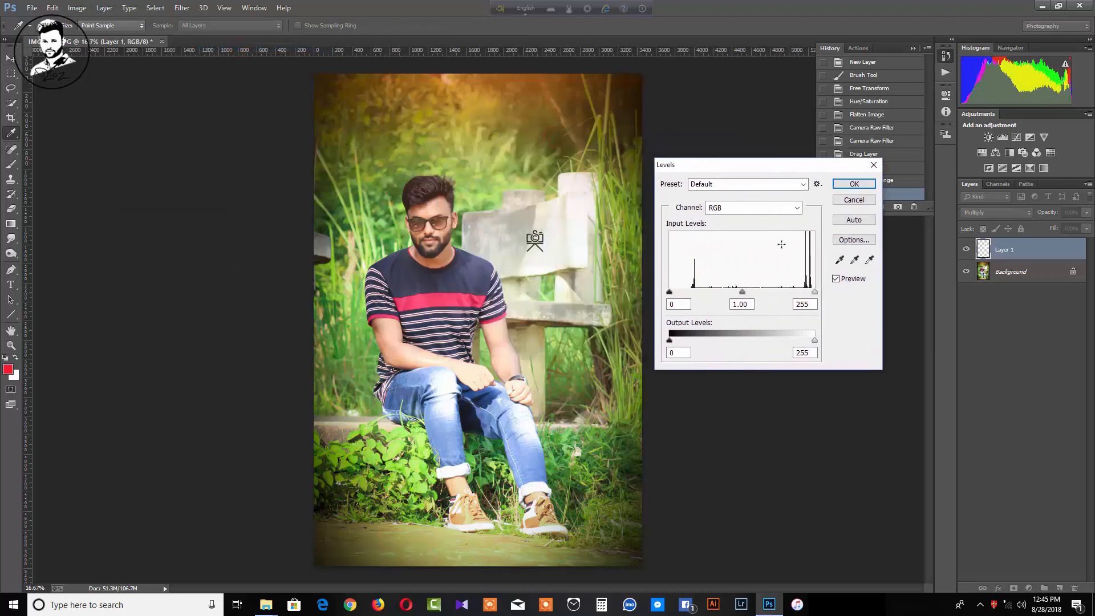
mouse_move(741, 292)
mouse_down()
mouse_move(706, 289)
mouse_move(745, 291)
mouse_up()
click(853, 200)
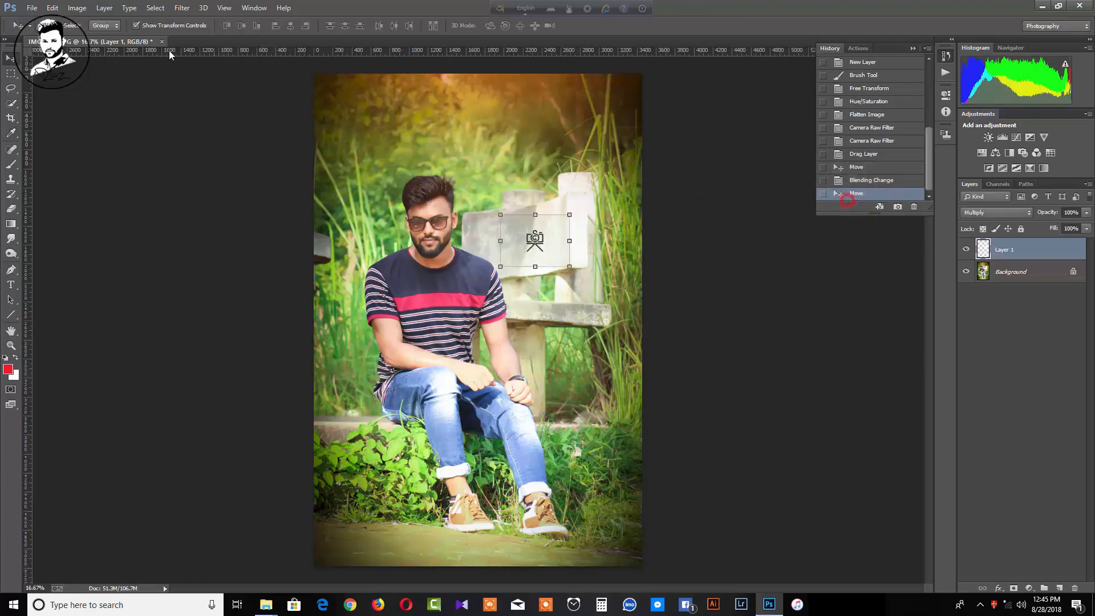
Apply Vibrance with Vibrance 0 and Saturation about -28
click(78, 7)
mouse_move(91, 37)
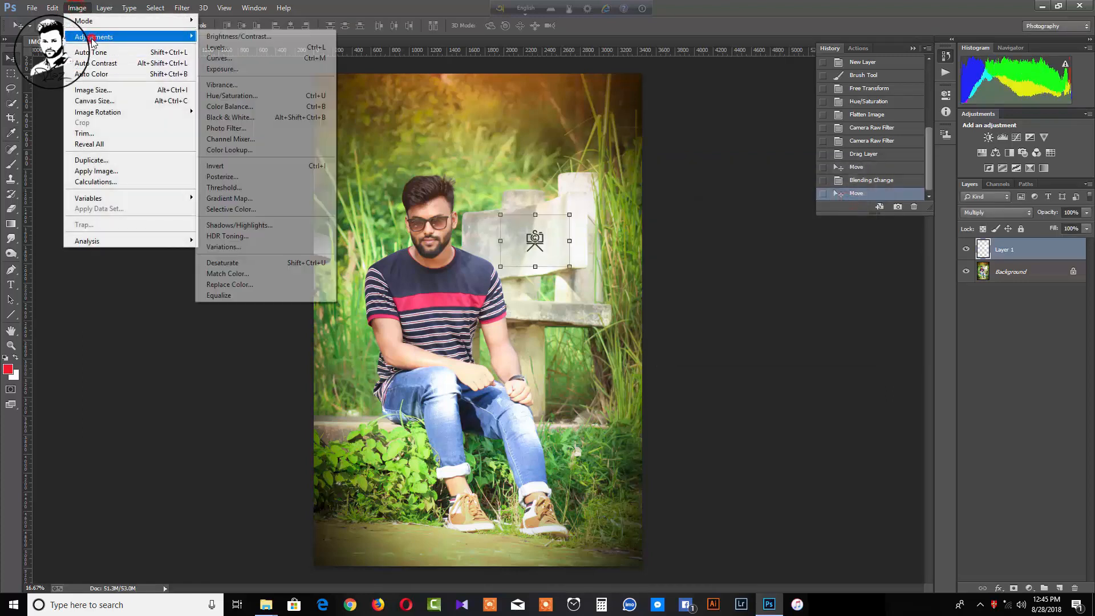
click(234, 86)
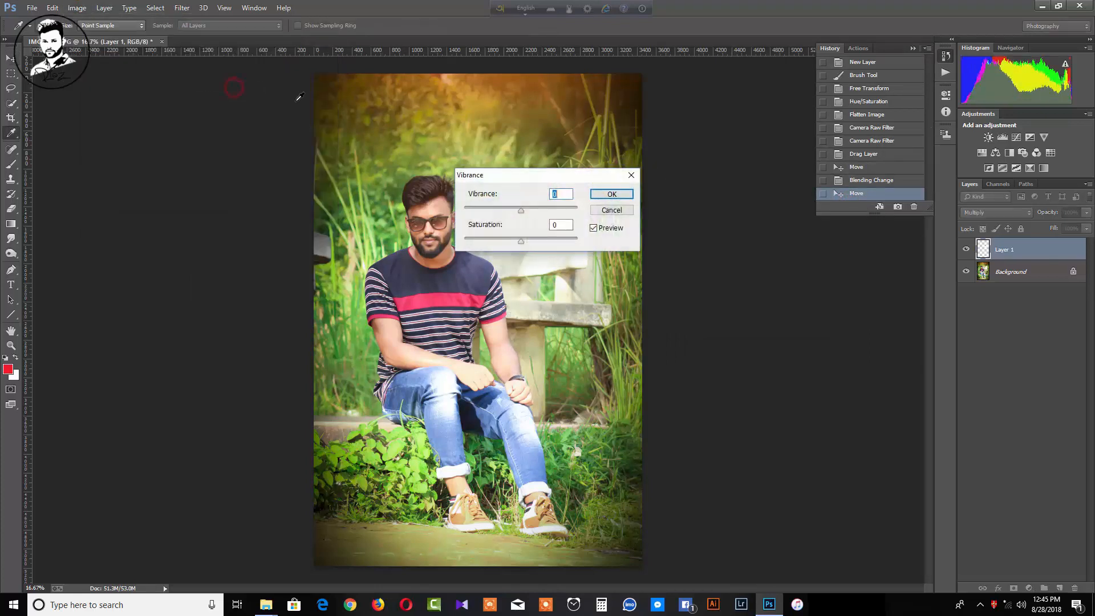
drag(513, 175, 786, 260)
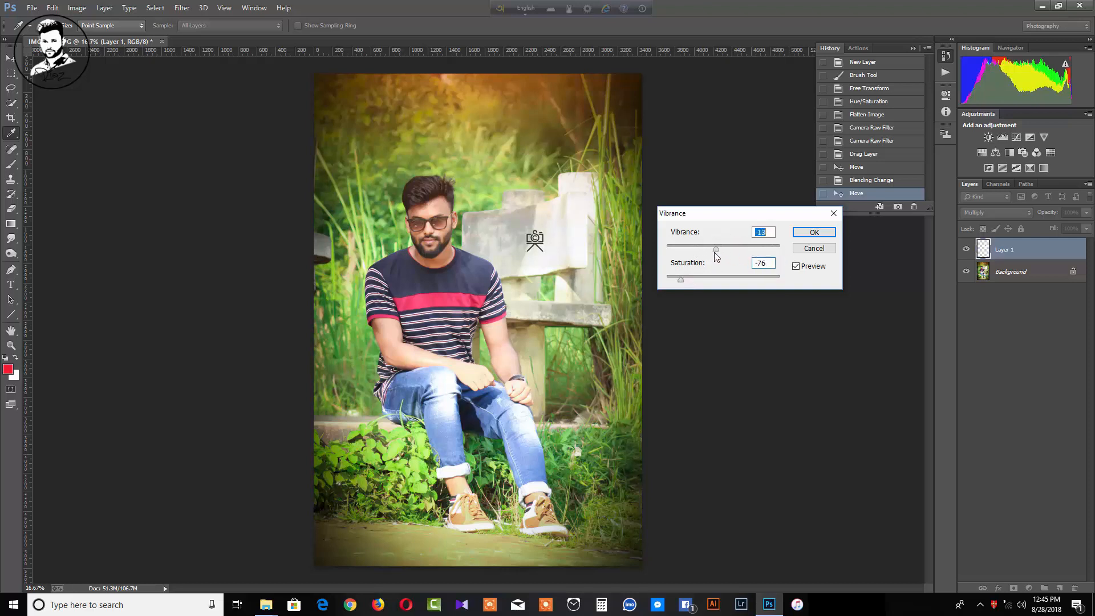
drag(714, 252, 666, 250)
click(707, 277)
click(723, 246)
click(819, 231)
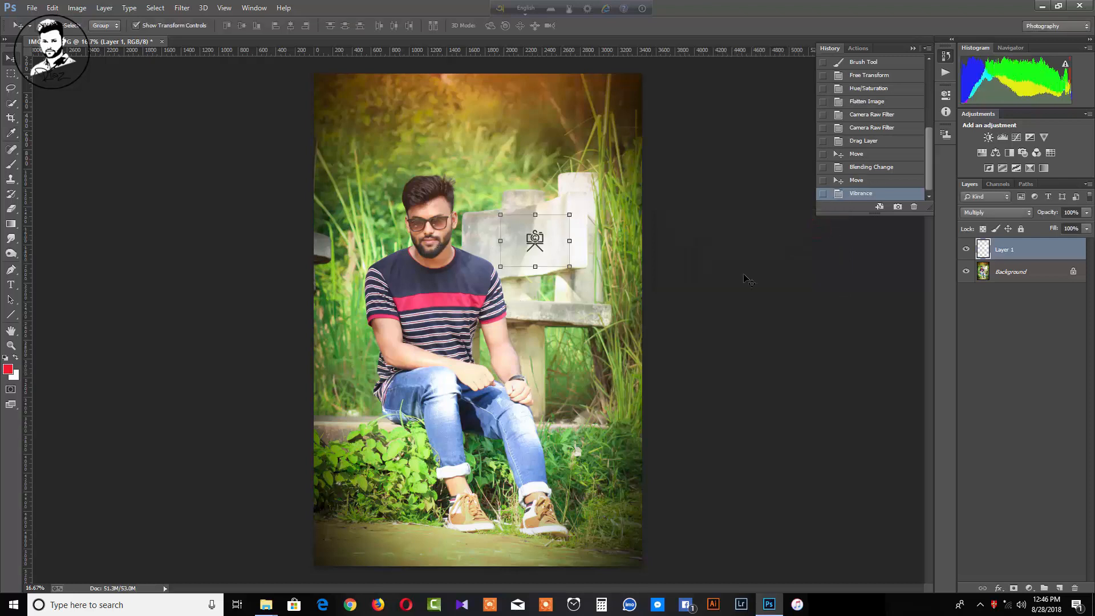
Erase a stroke across the bench, then undo it
click(998, 284)
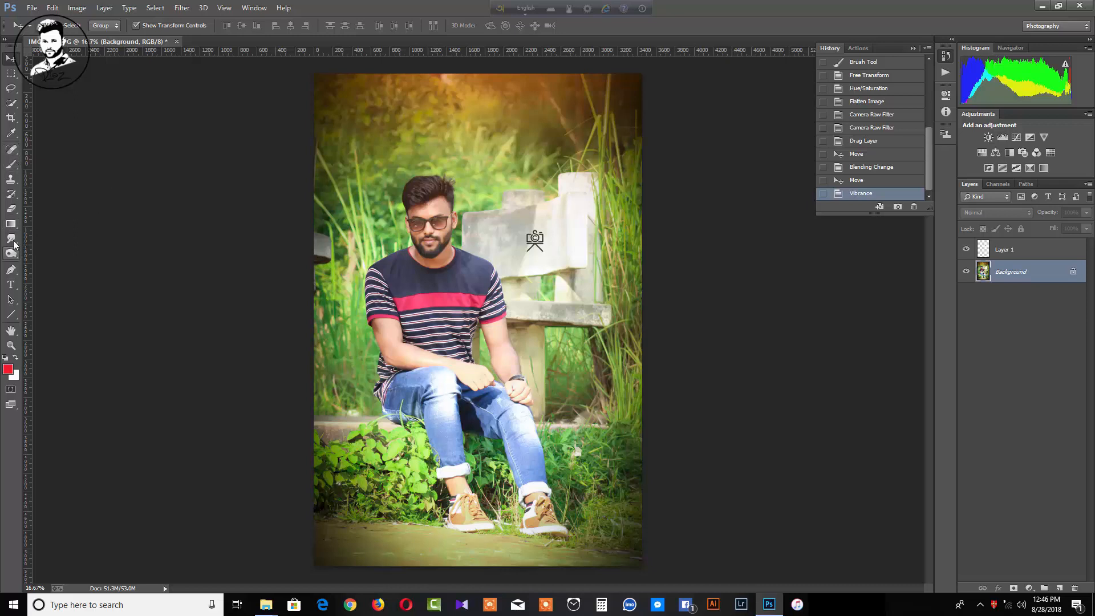
click(11, 209)
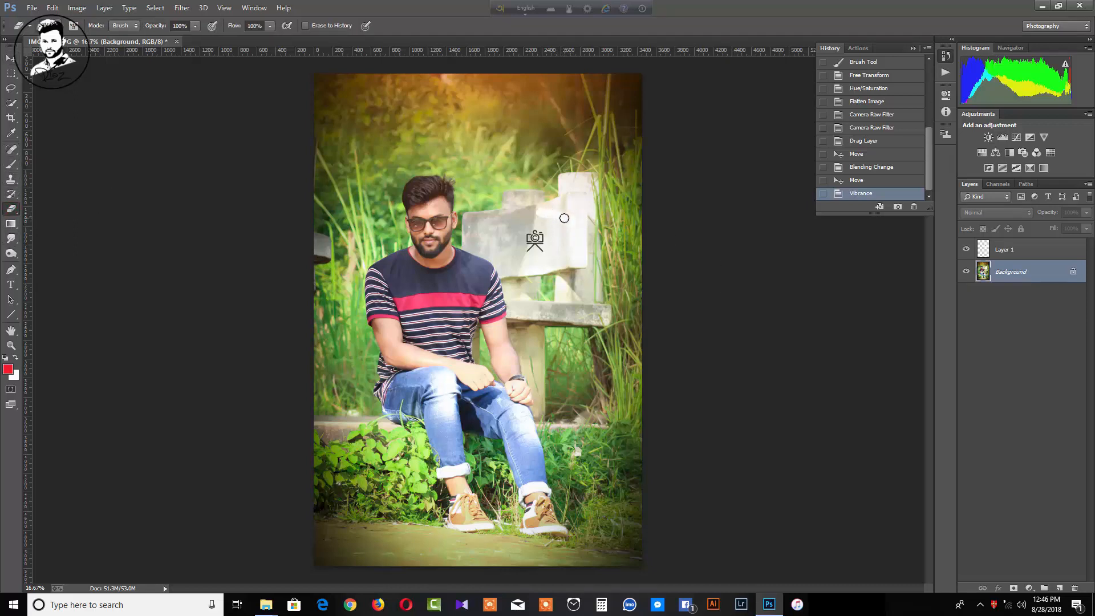
mouse_move(528, 215)
mouse_down()
mouse_move(502, 224)
mouse_move(524, 225)
mouse_up()
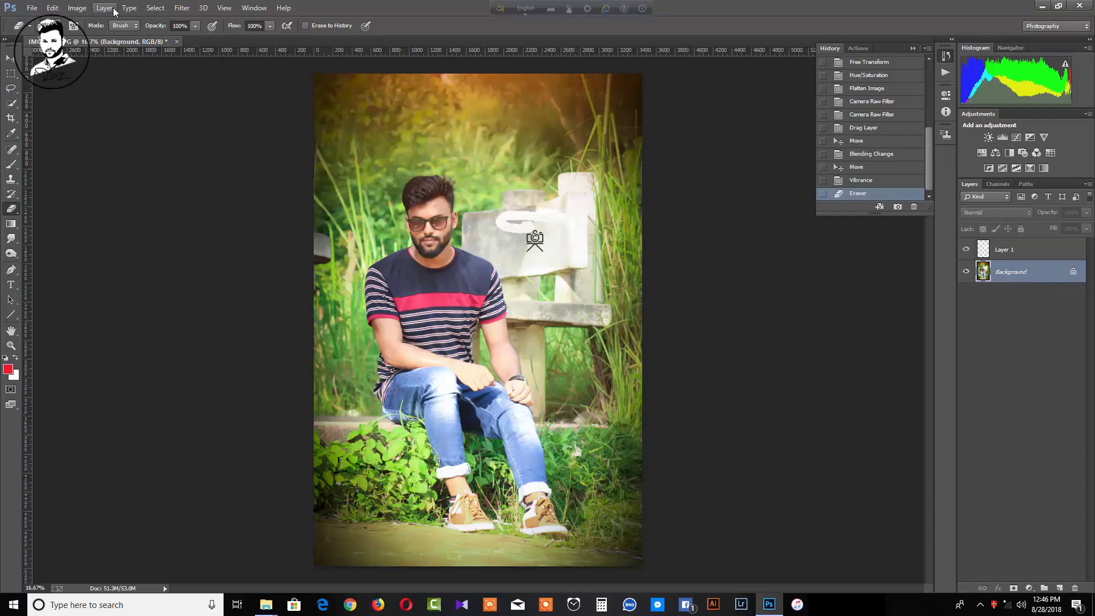
click(53, 8)
click(66, 18)
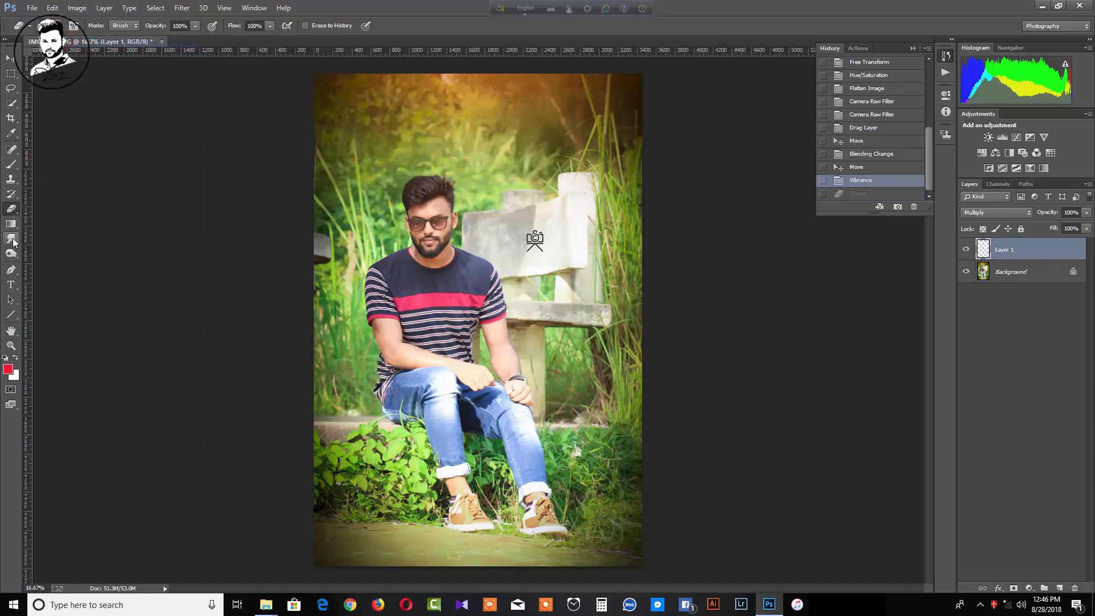
Magic-erase once on the logo layer, then flatten the image into Background
right_click(17, 212)
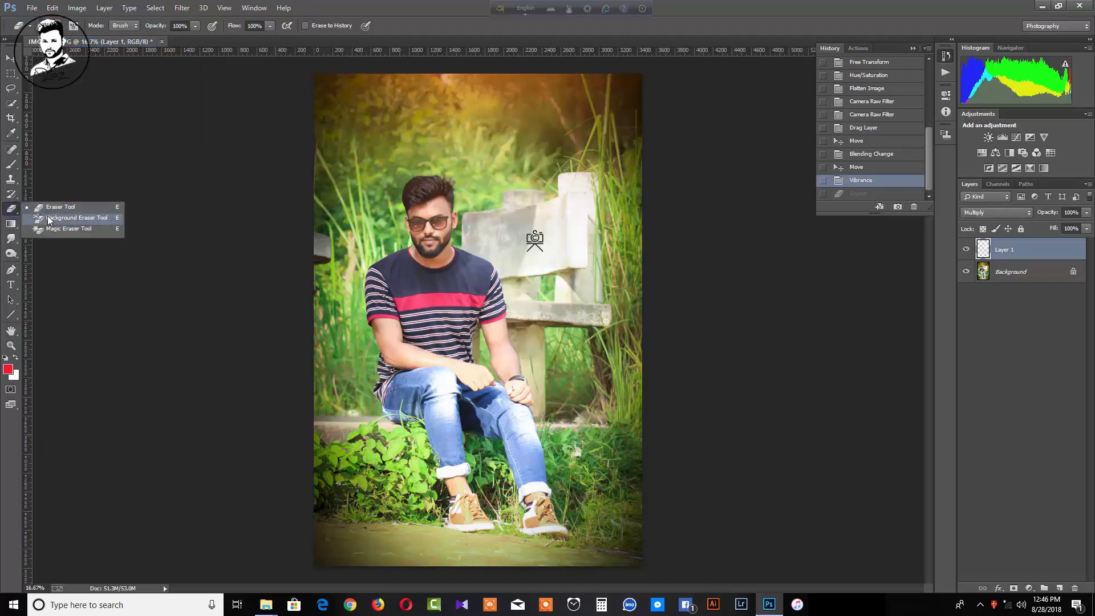
click(85, 228)
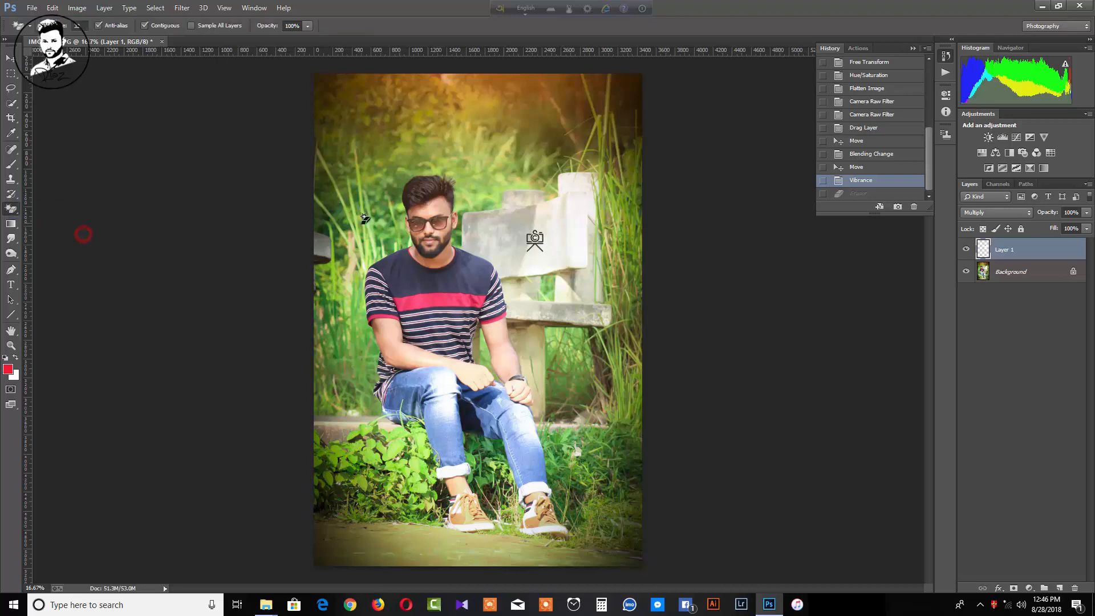
click(512, 223)
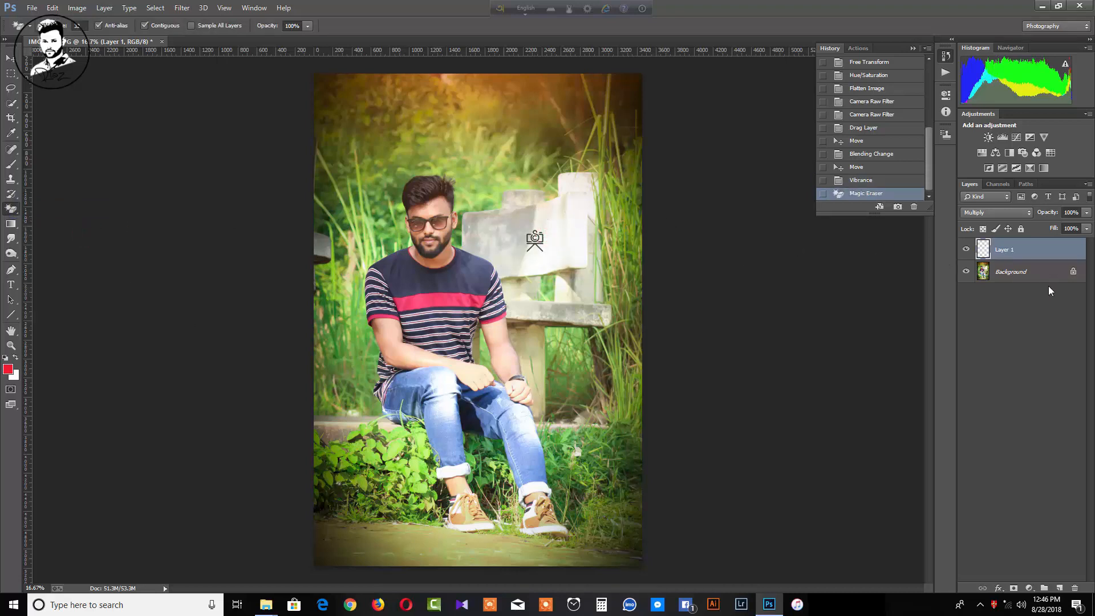
click(1027, 268)
right_click(1028, 268)
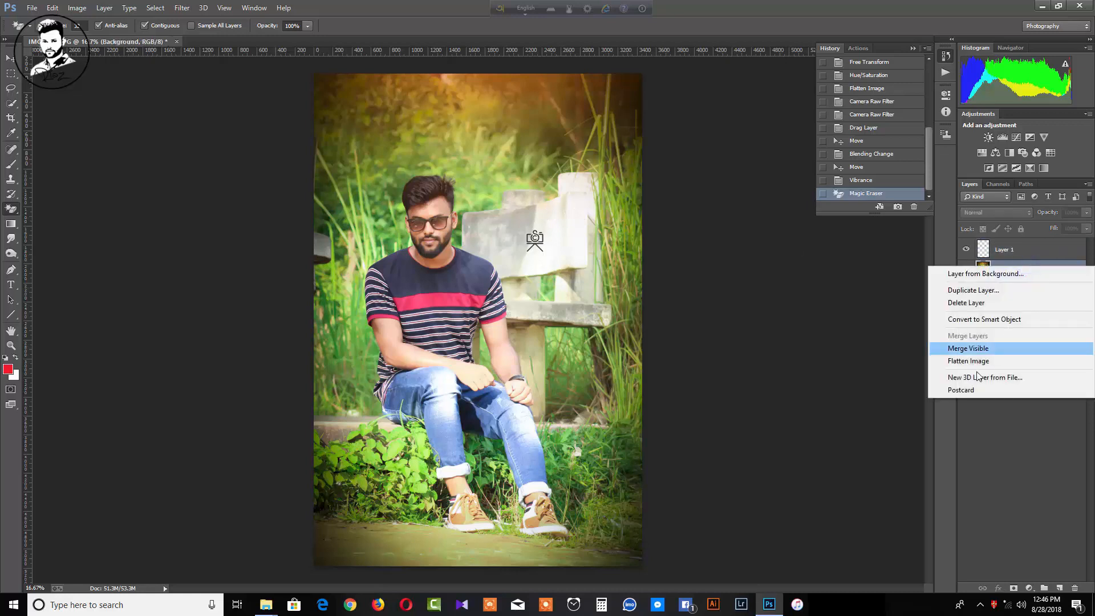
click(969, 361)
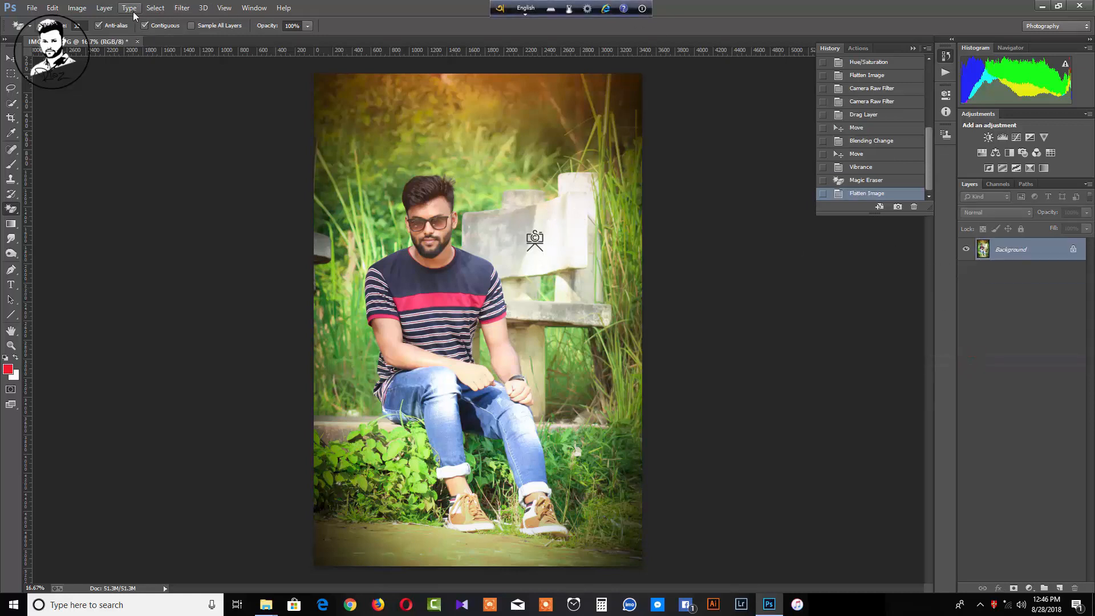
Add the word LONLINESS as a text layer near the top of the photo
click(10, 286)
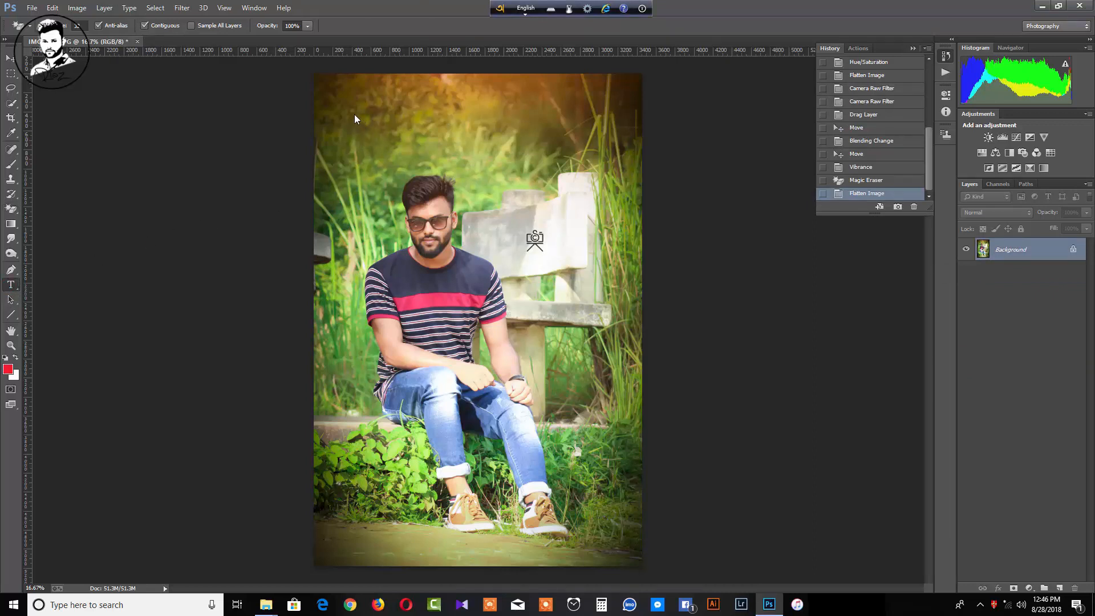
click(344, 102)
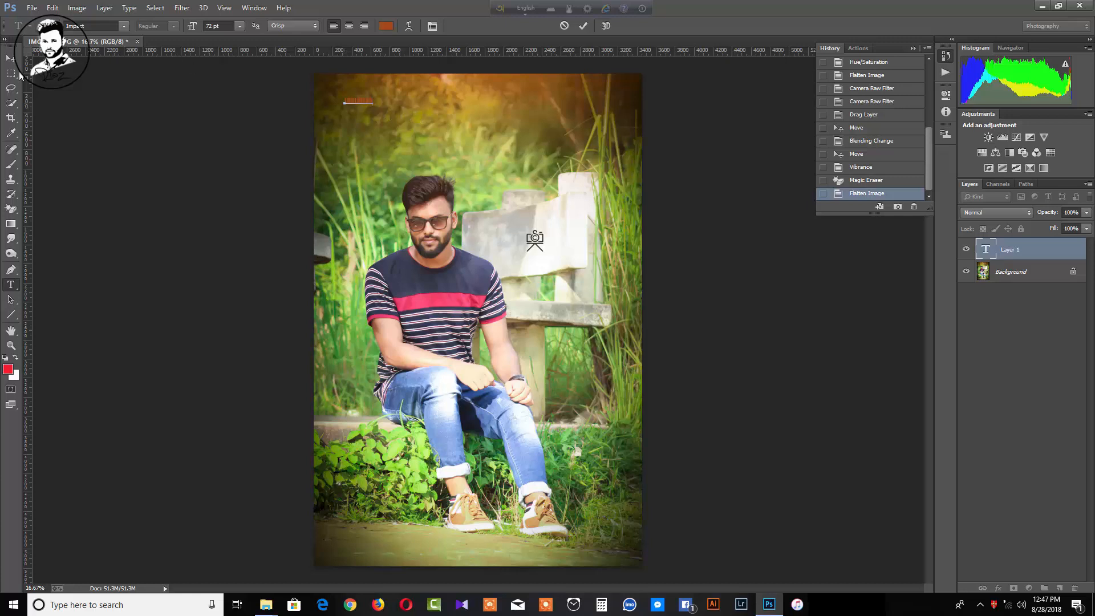
click(10, 57)
Enlarge LONLINESS so it stretches across the top of the photo
drag(374, 103, 629, 147)
drag(556, 120, 538, 101)
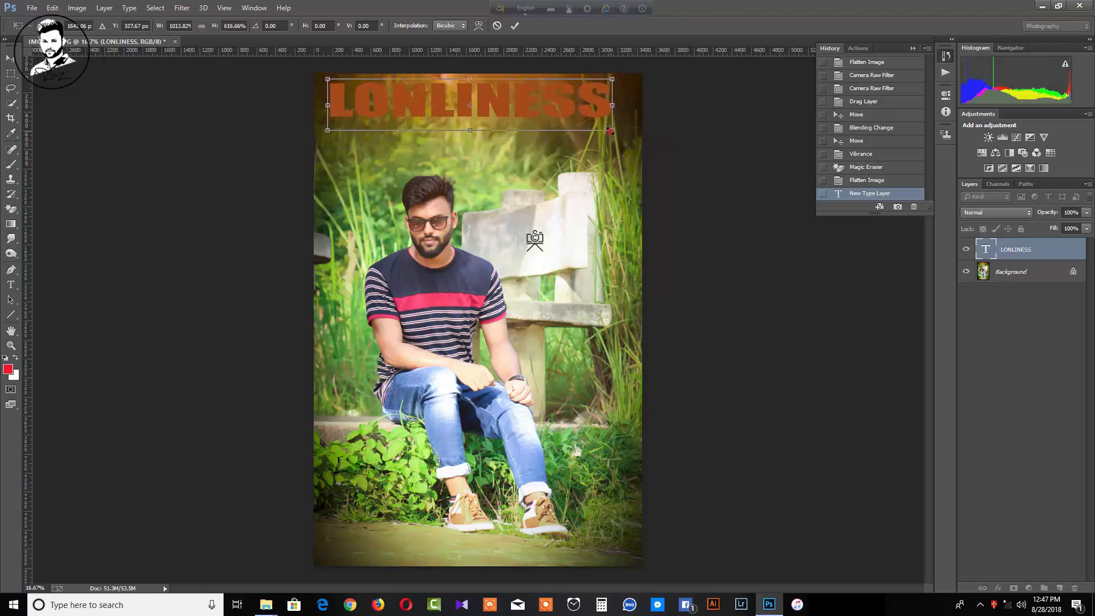
drag(610, 131, 597, 130)
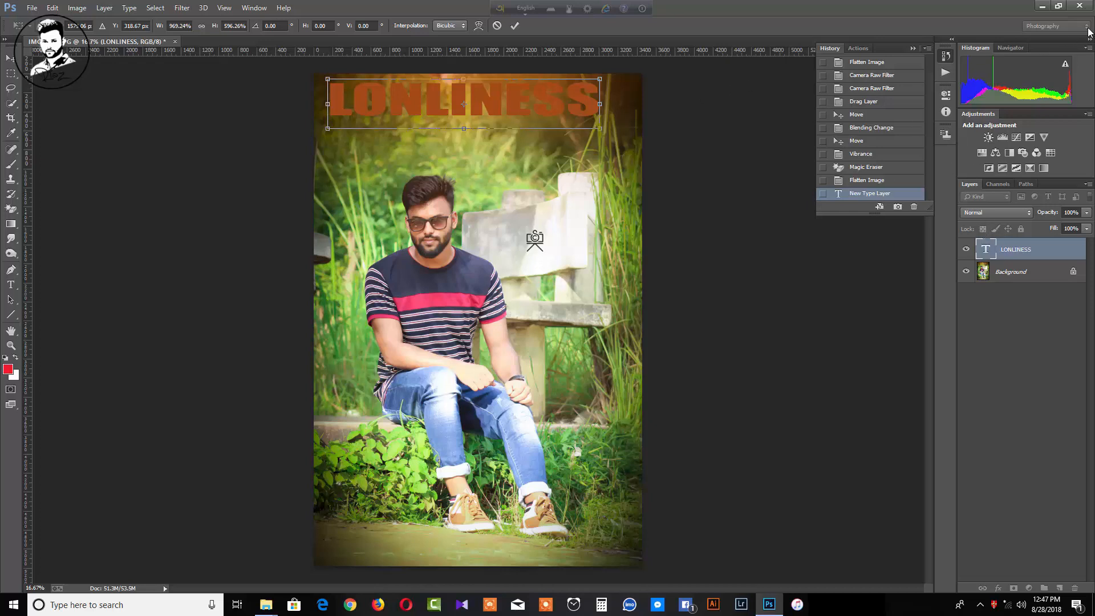
click(1024, 272)
Switch to the Motion workspace and select the LONLINESS text layer with Character settings shown
click(1085, 26)
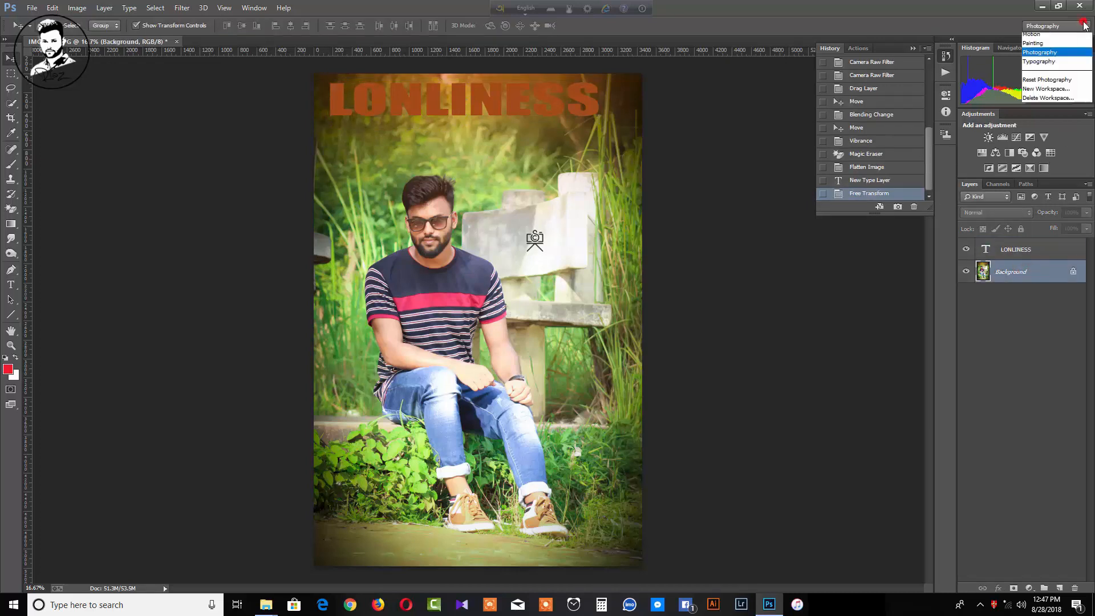
click(1040, 59)
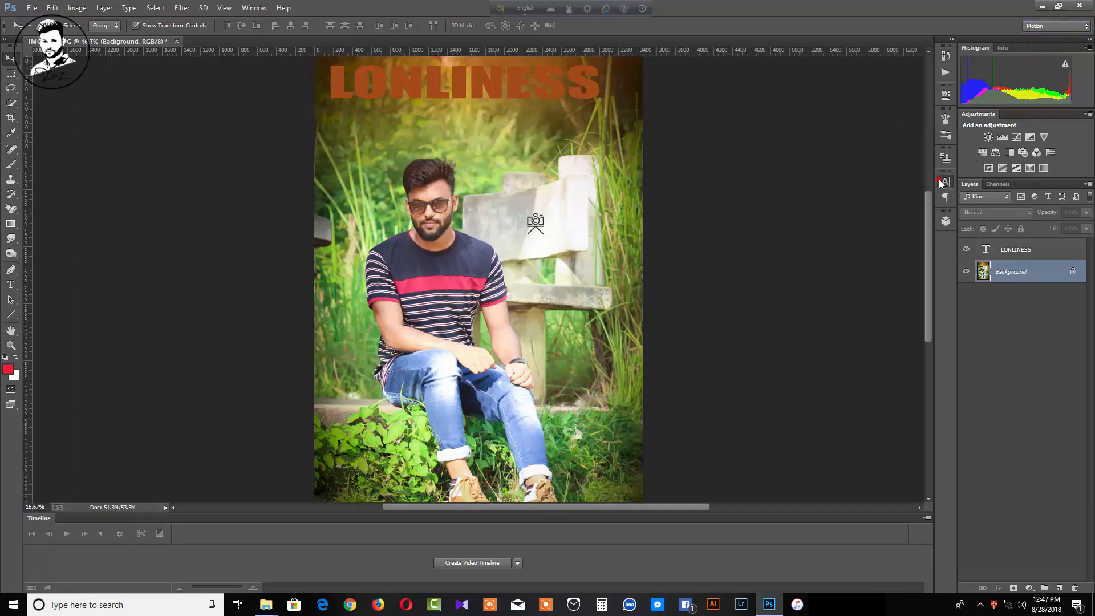
click(941, 183)
click(1025, 300)
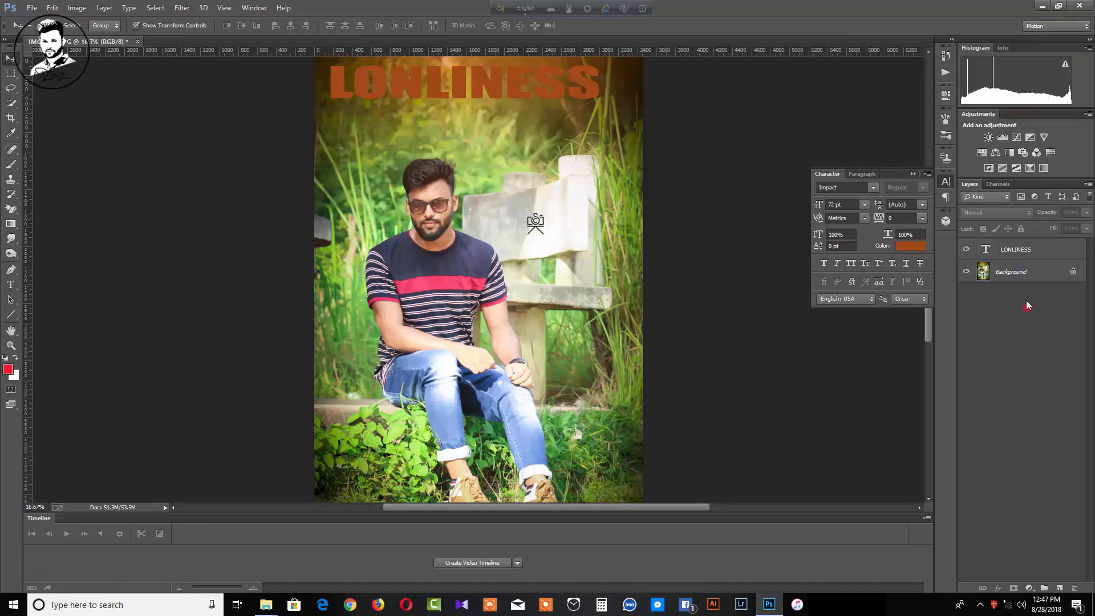
click(1018, 251)
Try Consolas and Bahnschrift, then set the LONLINESS font to Calibri
click(875, 187)
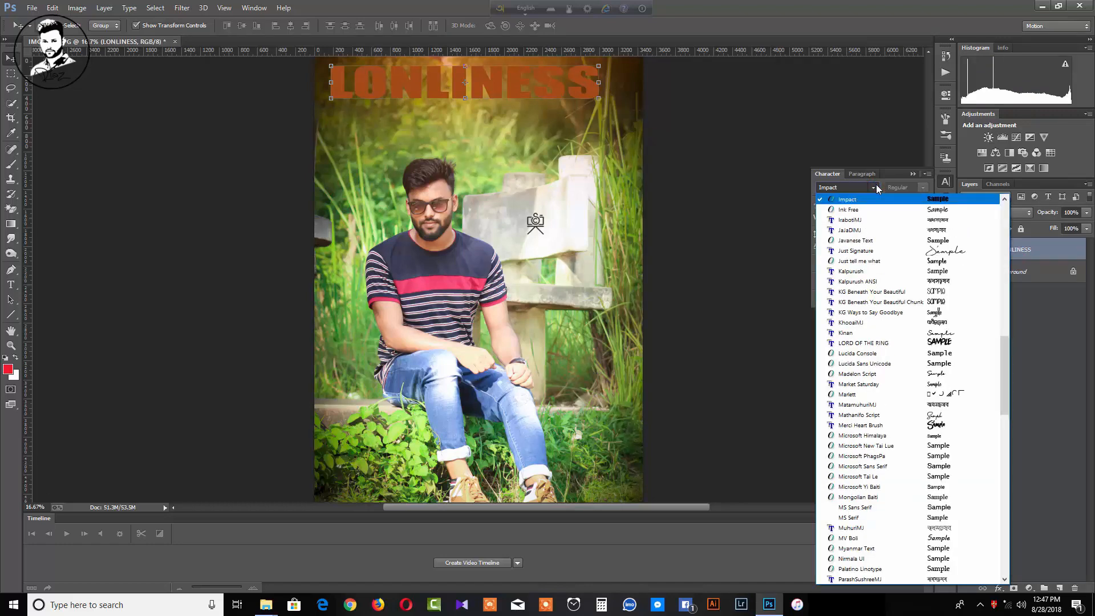
scroll(962, 258, up, 7)
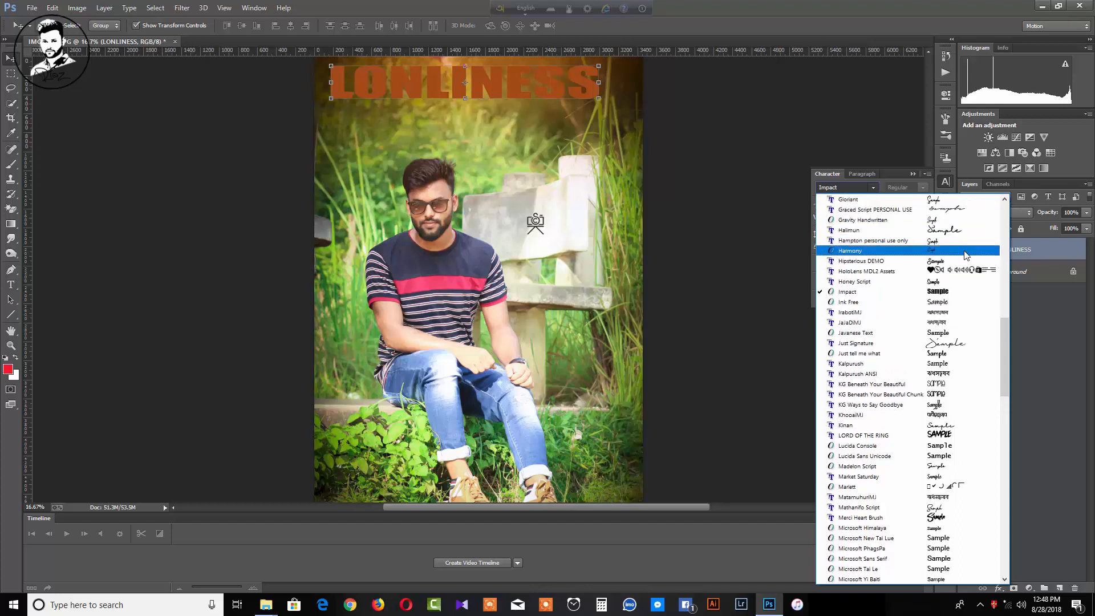
scroll(962, 257, up, 6)
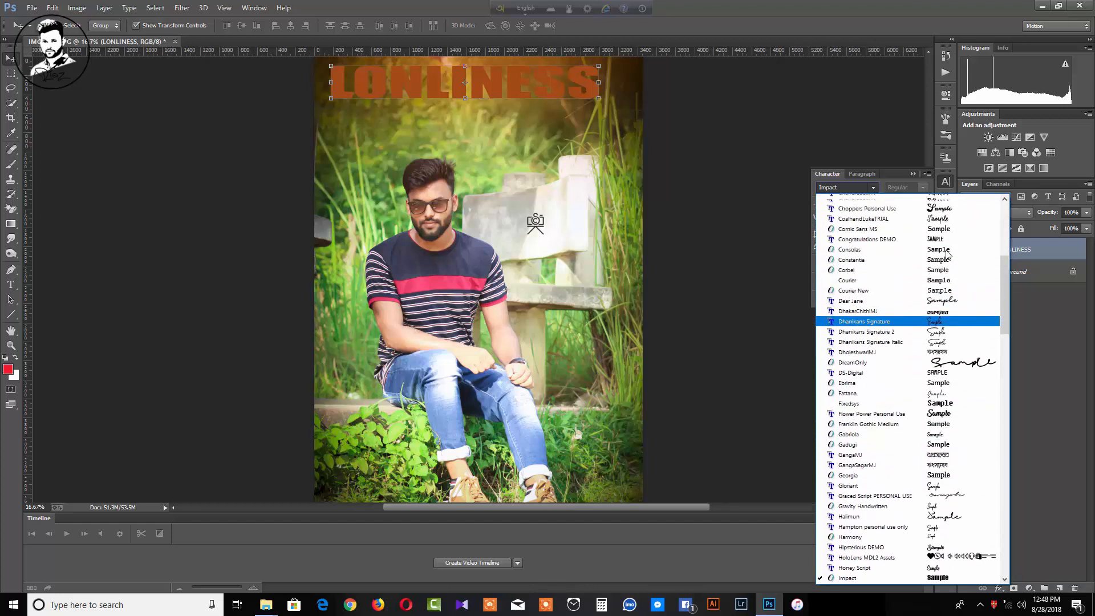
click(944, 276)
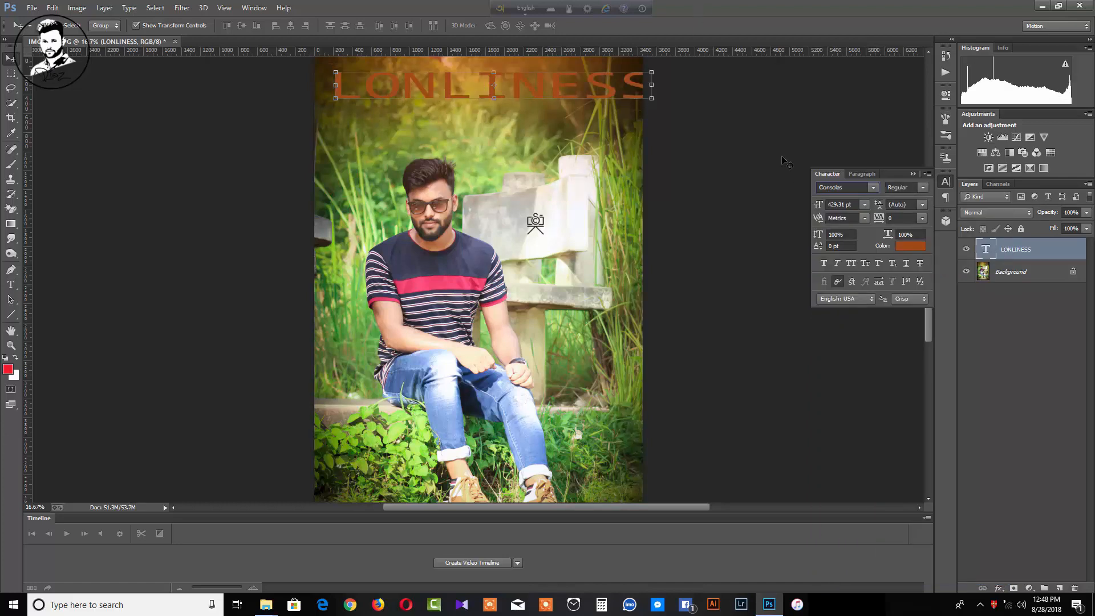
click(874, 190)
scroll(963, 298, up, 5)
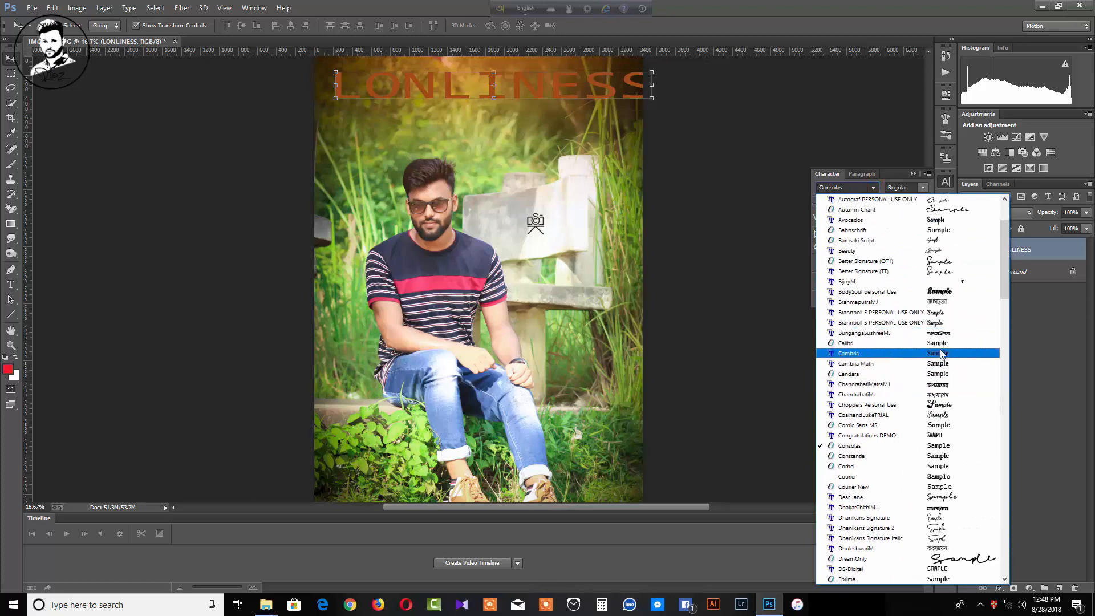
scroll(946, 359, up, 3)
click(938, 312)
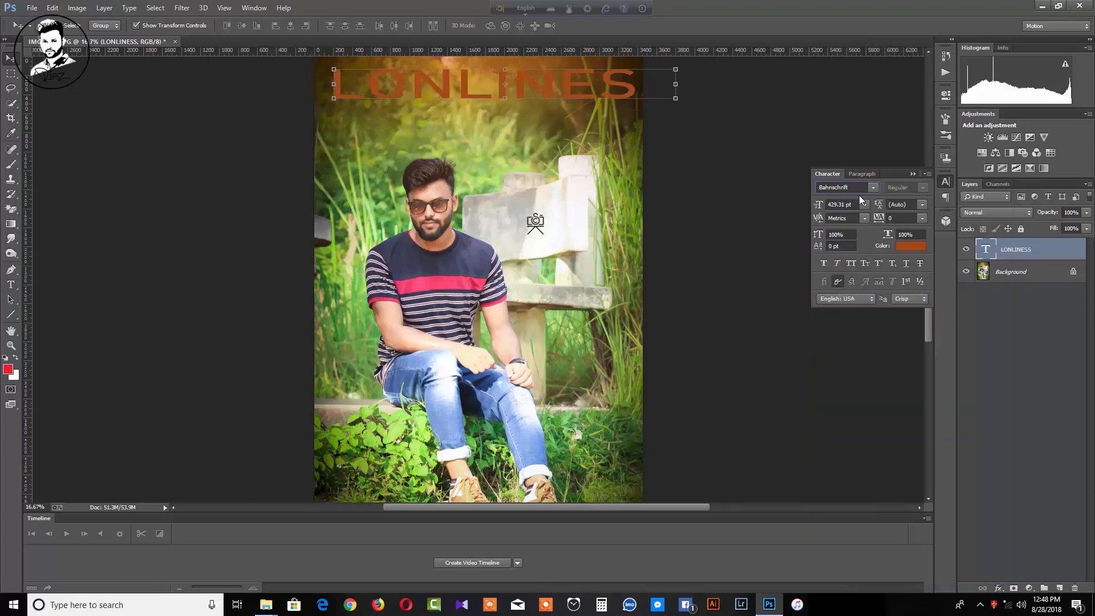
click(876, 188)
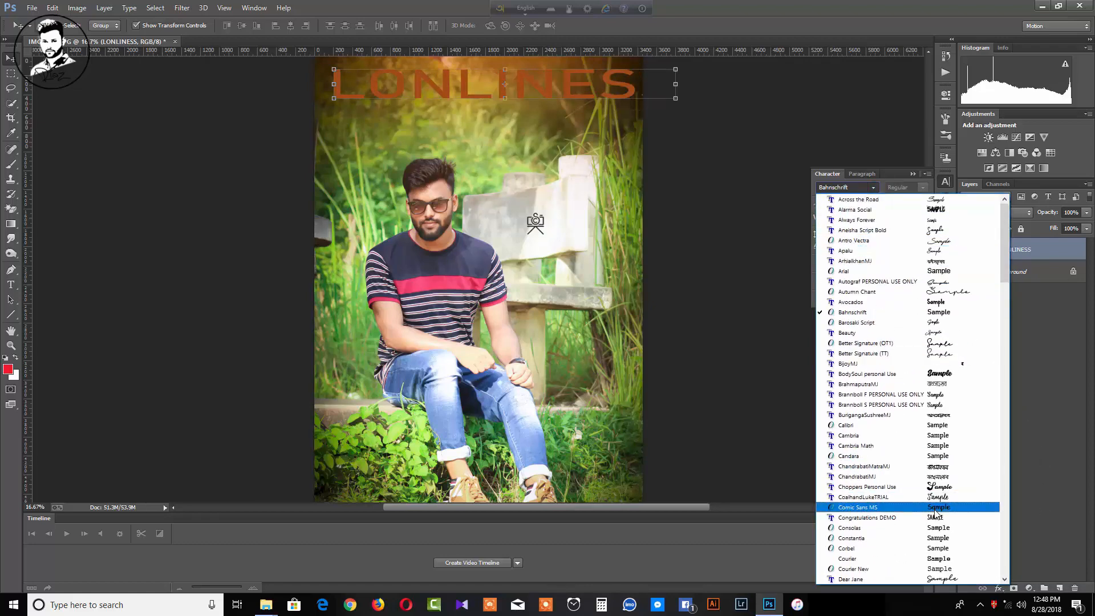
scroll(964, 491, down, 2)
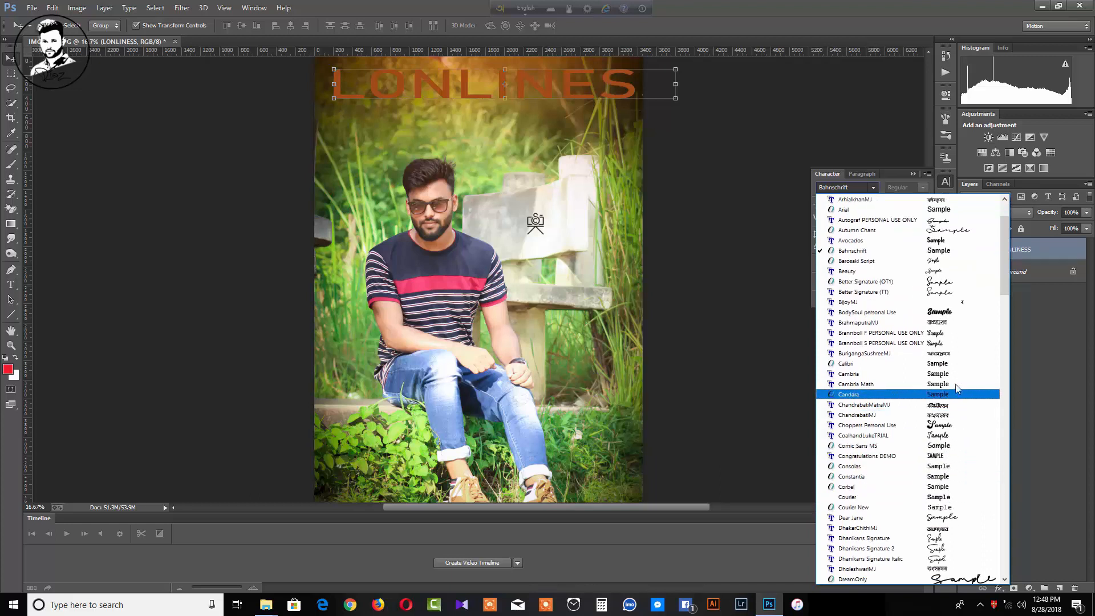
click(950, 368)
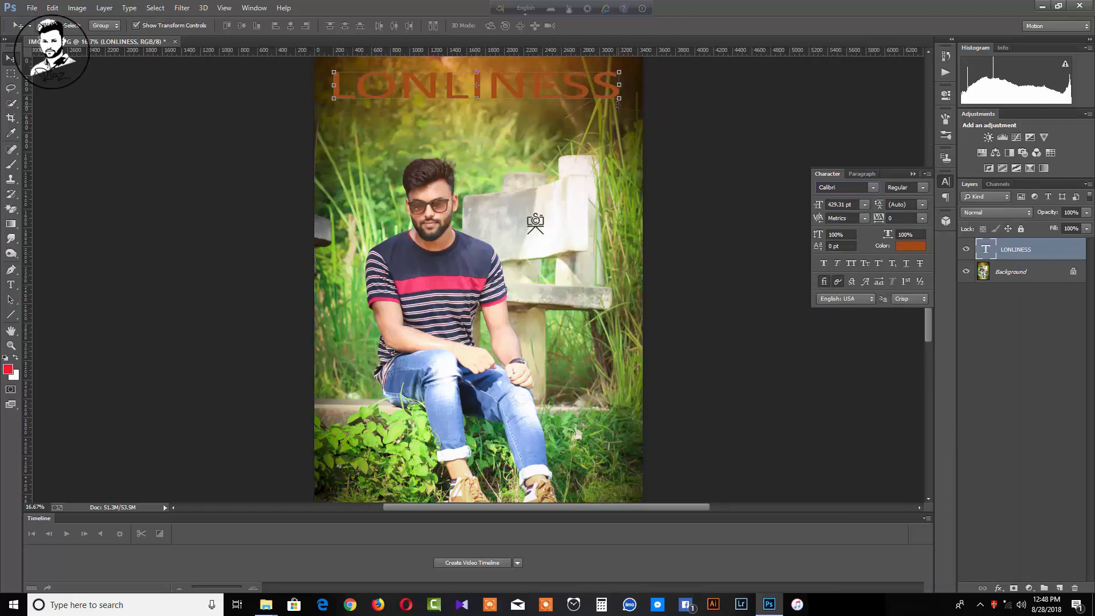
Scale the Calibri title up to 551.6 pt and shift it slightly right and up
drag(618, 99, 582, 125)
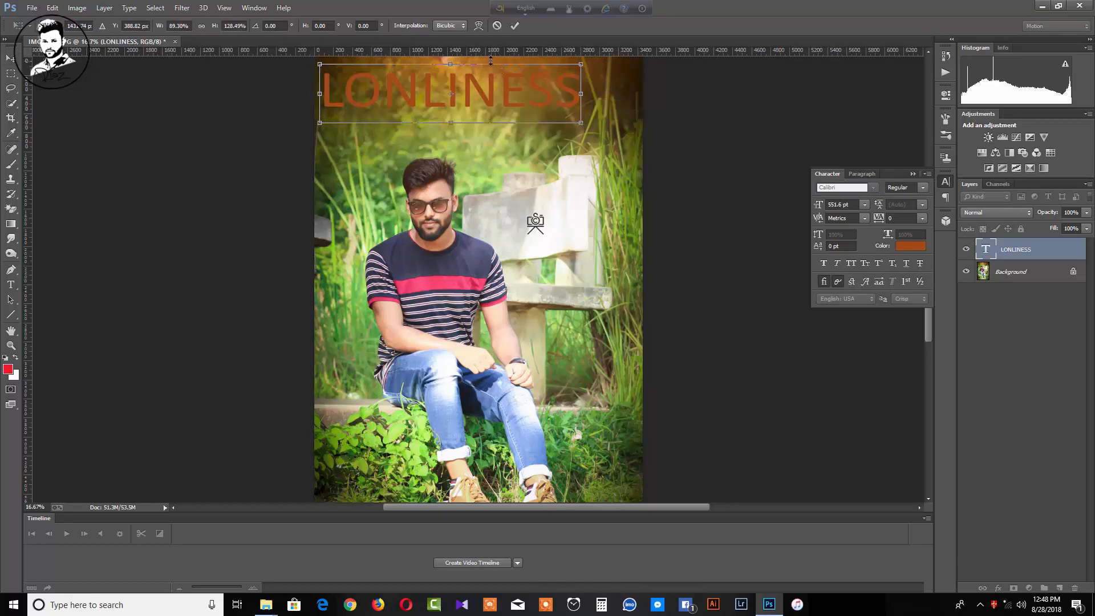
click(10, 58)
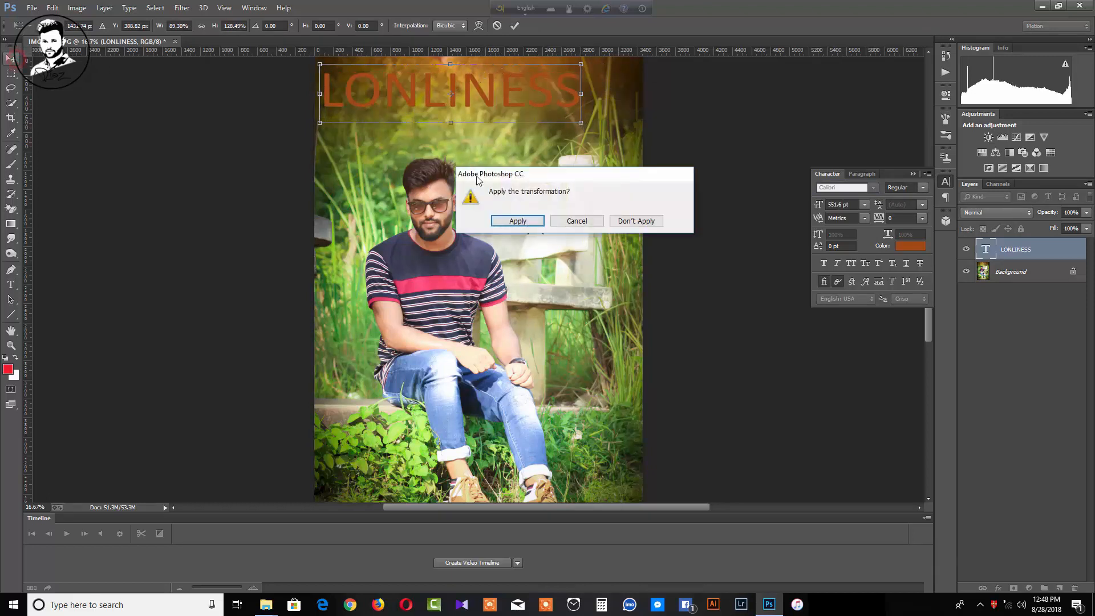
click(514, 223)
drag(486, 93, 497, 86)
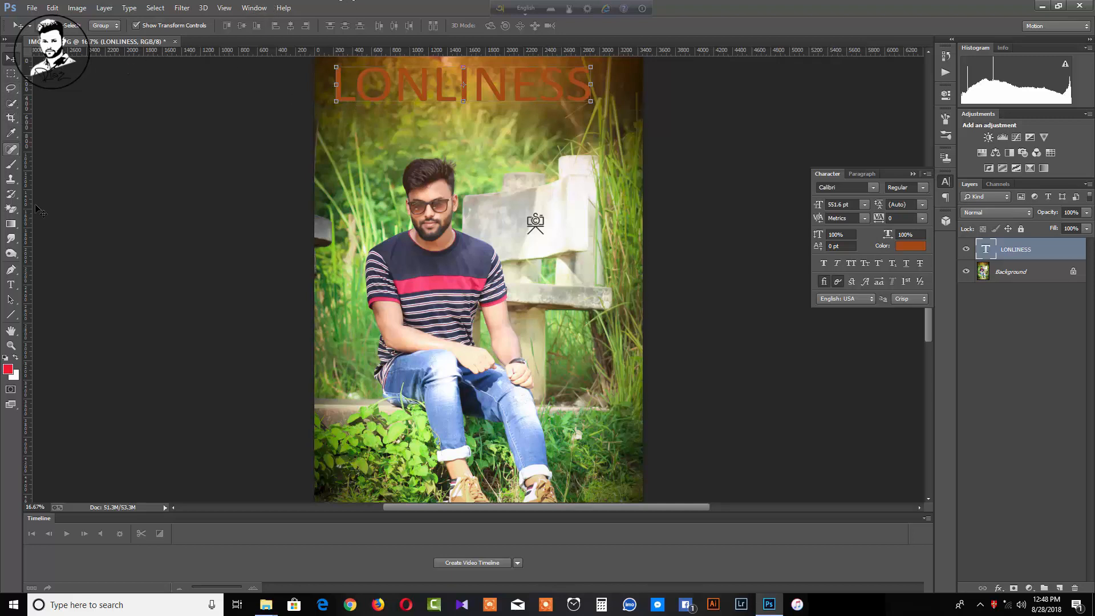
Insert spaces between the first letters of LONLINESS and squeeze the title narrower horizontally
click(11, 285)
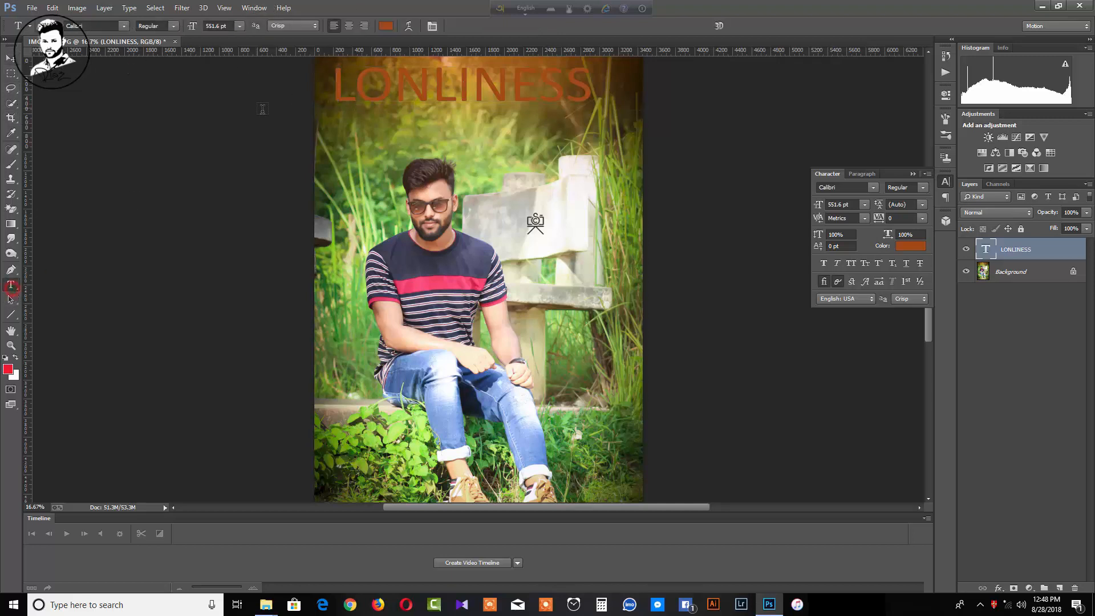
click(368, 88)
click(398, 90)
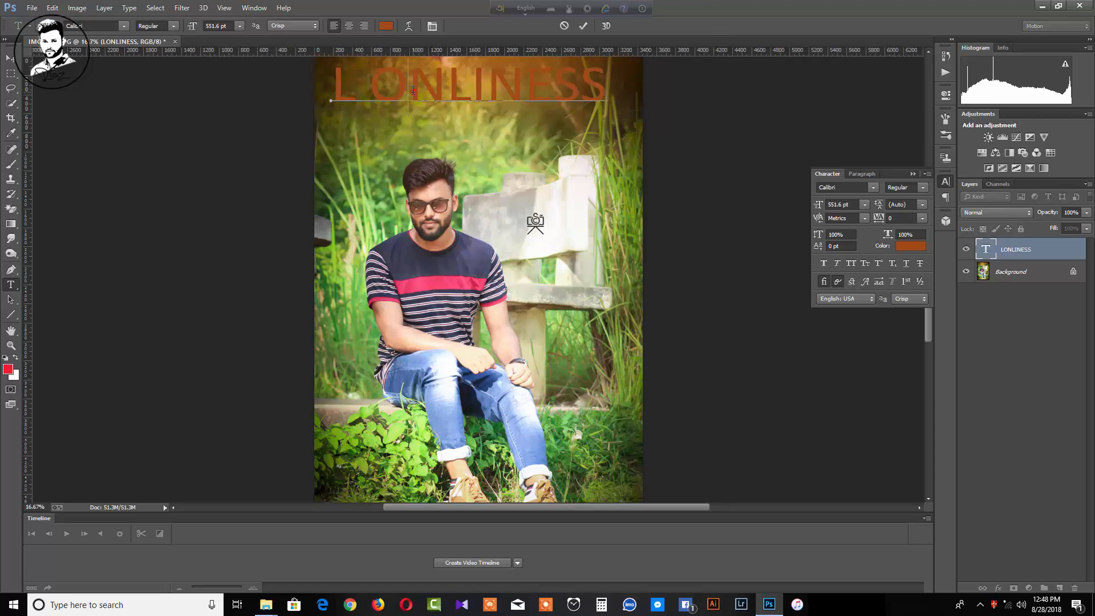
click(461, 86)
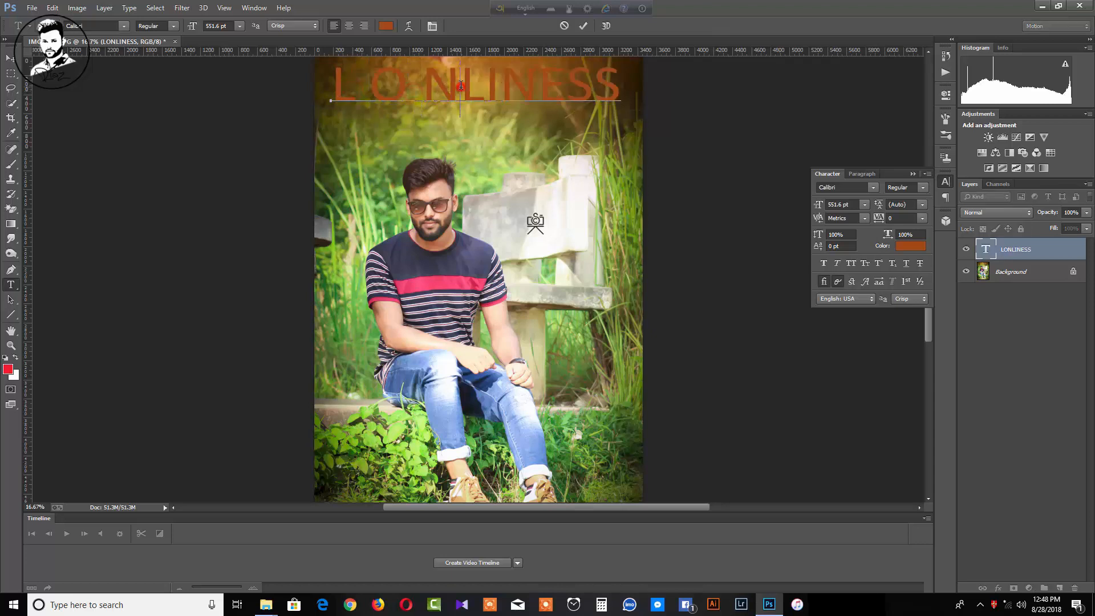
click(502, 87)
click(529, 88)
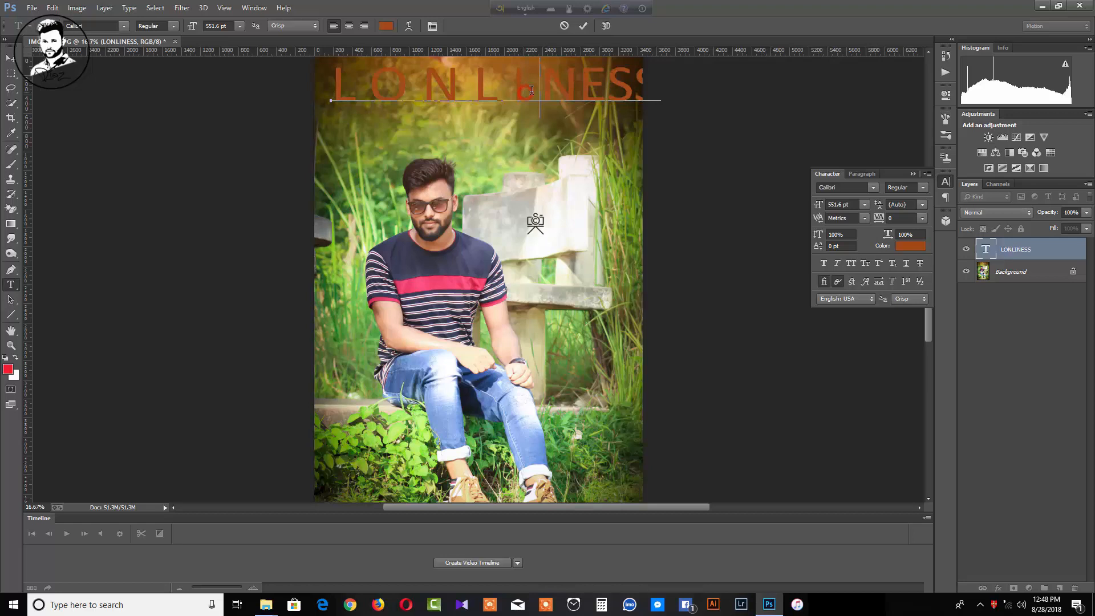
click(571, 92)
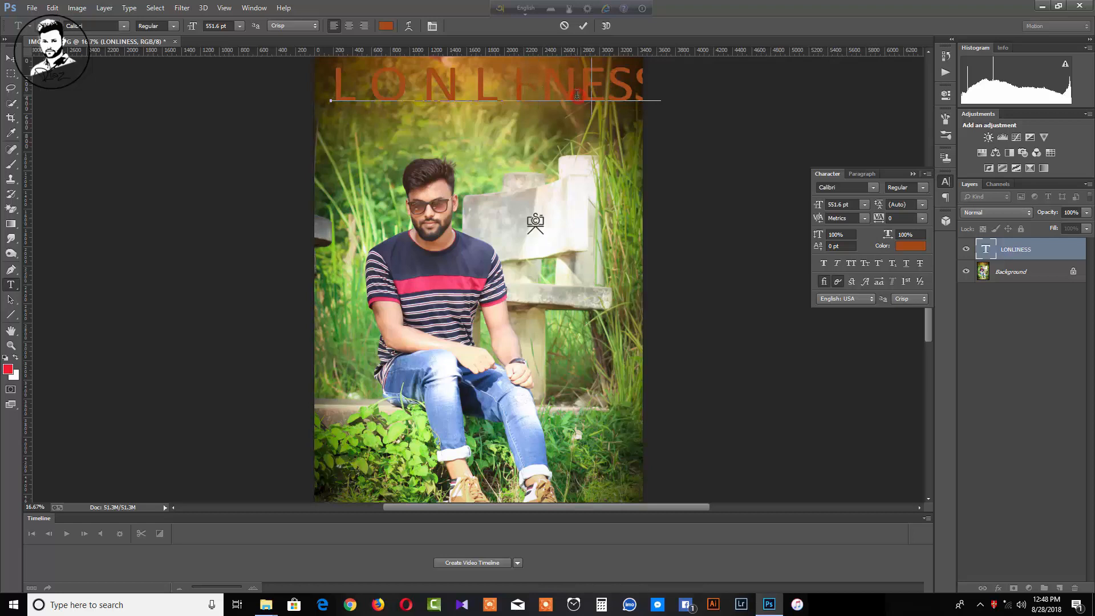
click(10, 57)
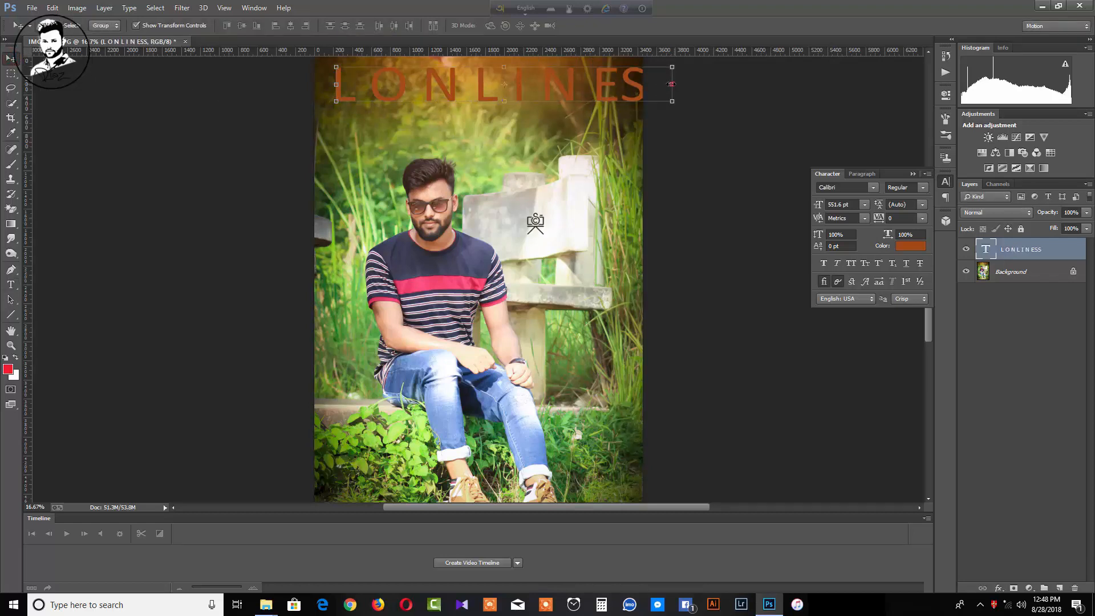
drag(670, 84, 552, 88)
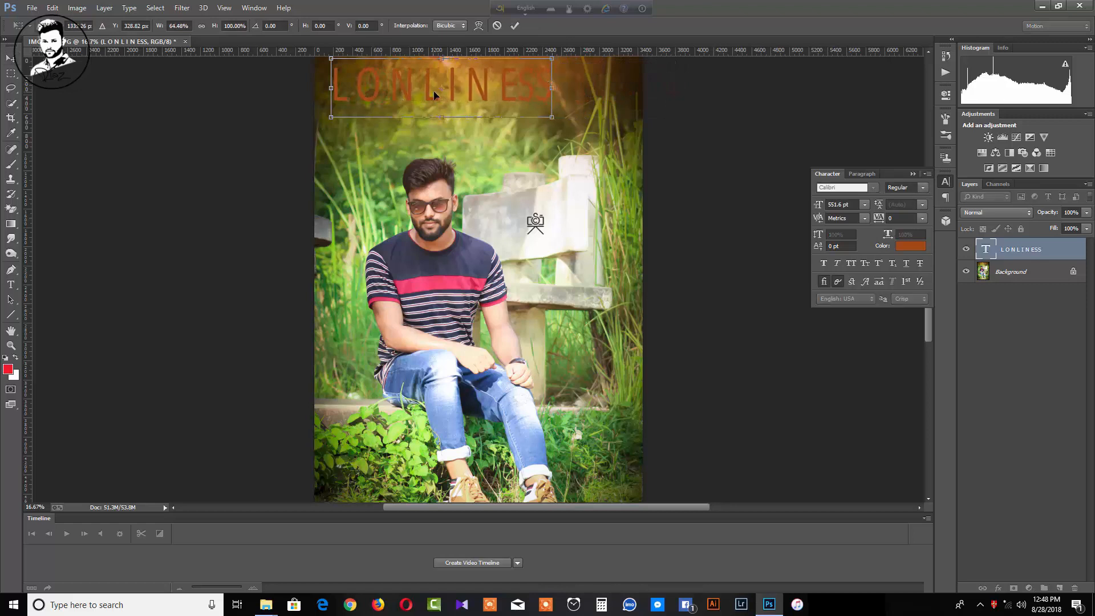
click(10, 285)
click(516, 220)
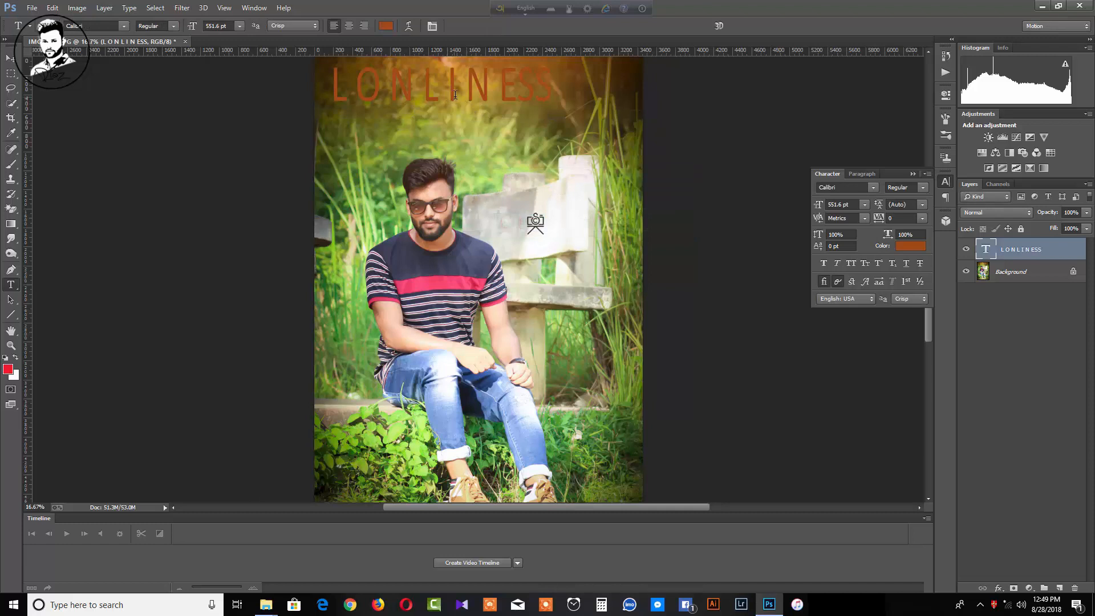
Add spaces between every remaining letter pair of LONLINESS and commit the edit
click(518, 92)
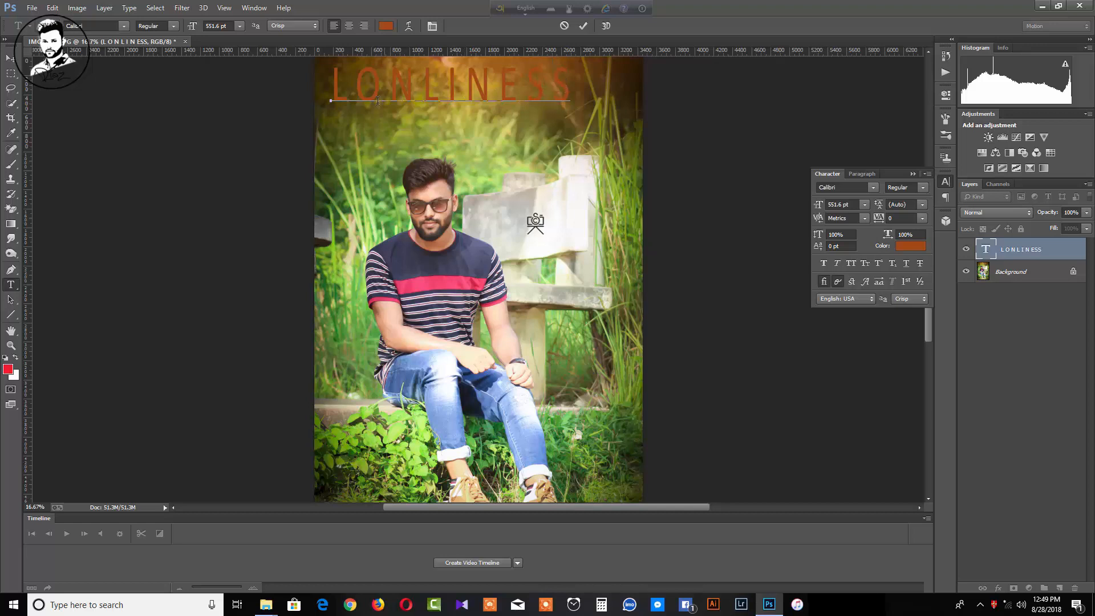
click(355, 96)
click(400, 89)
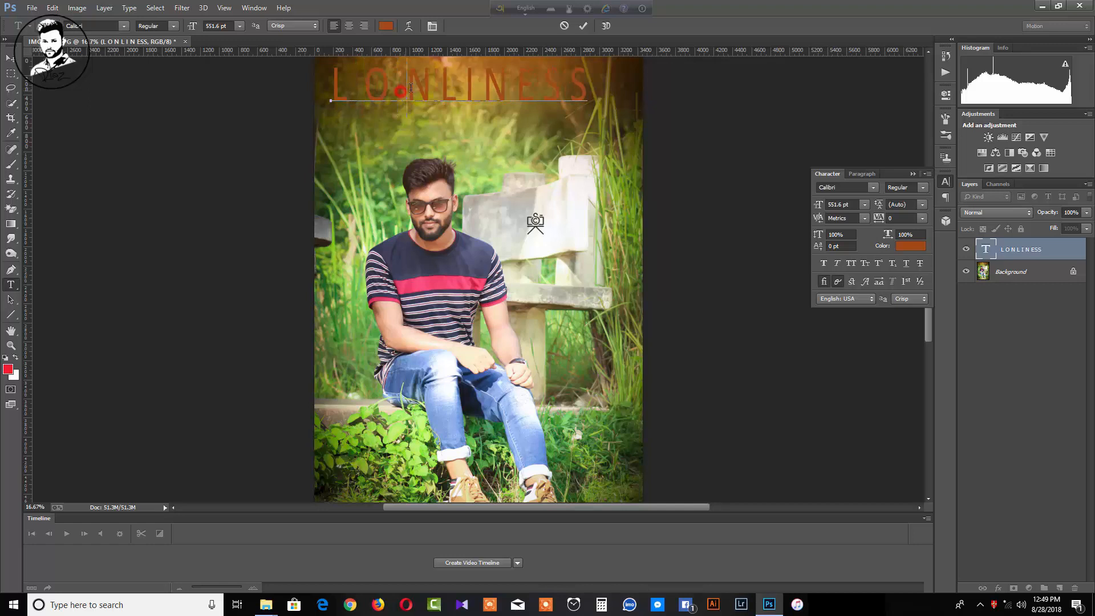
click(430, 85)
click(472, 96)
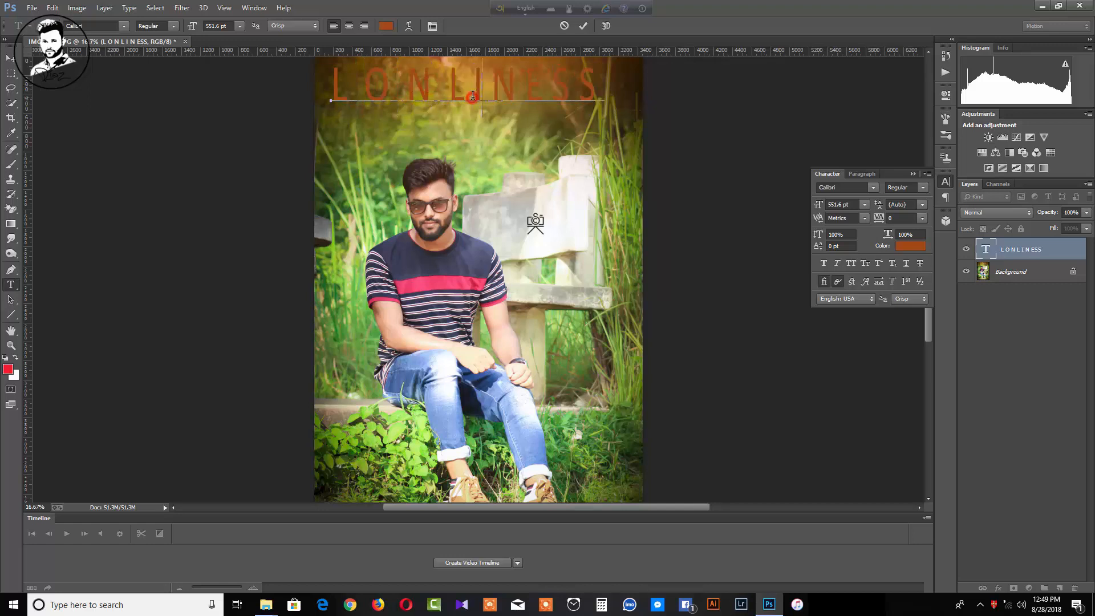
click(509, 95)
click(536, 91)
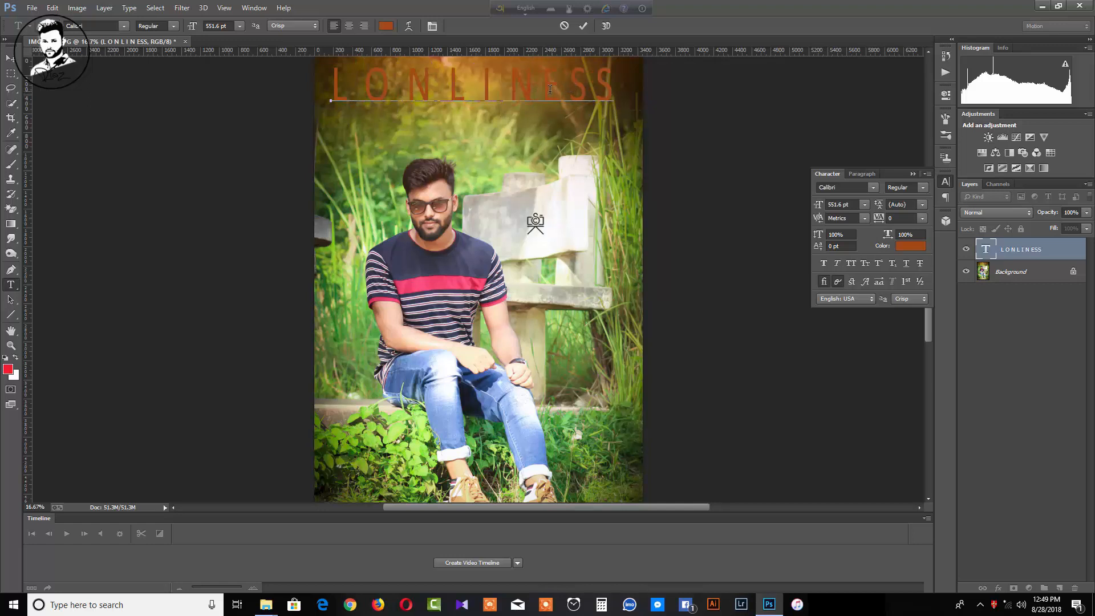
click(577, 86)
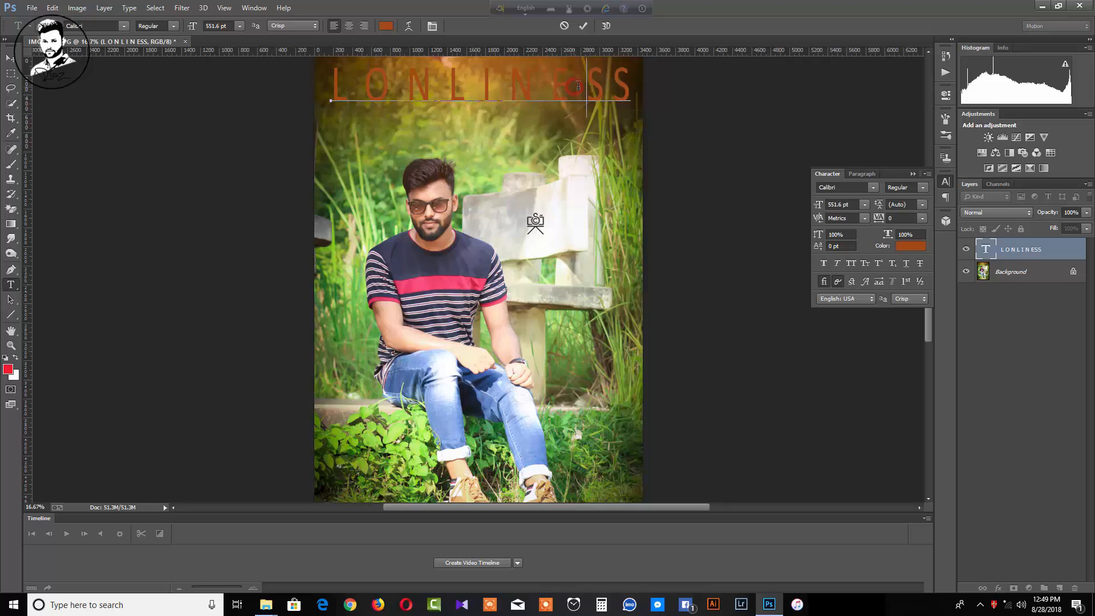
click(609, 86)
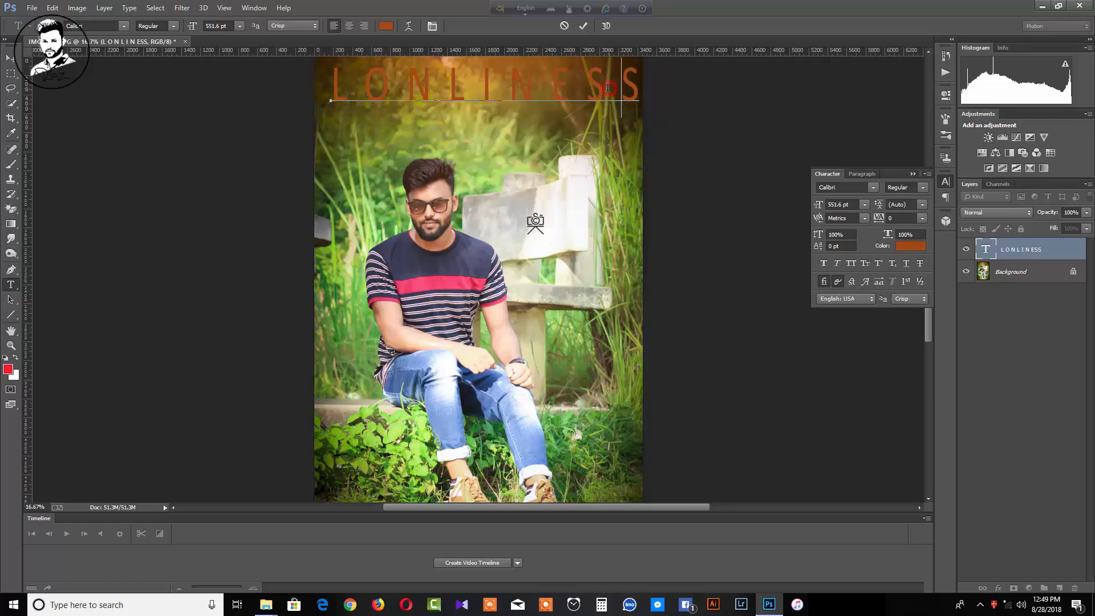
click(12, 57)
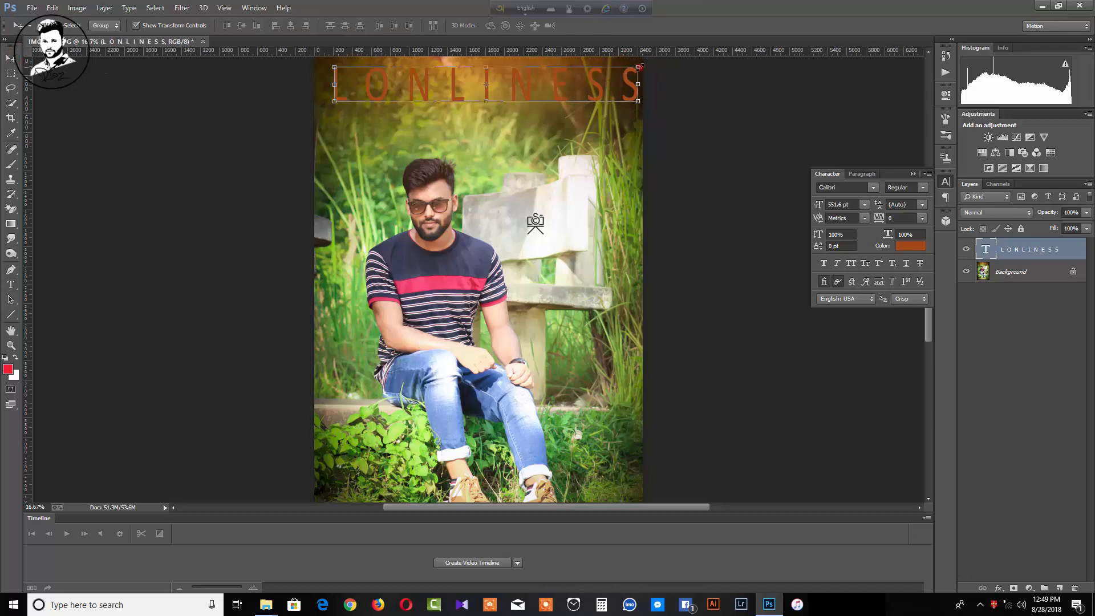
Shrink the spaced title to about 78% width, 80% height, and nudge it centred near the top
drag(639, 67, 571, 70)
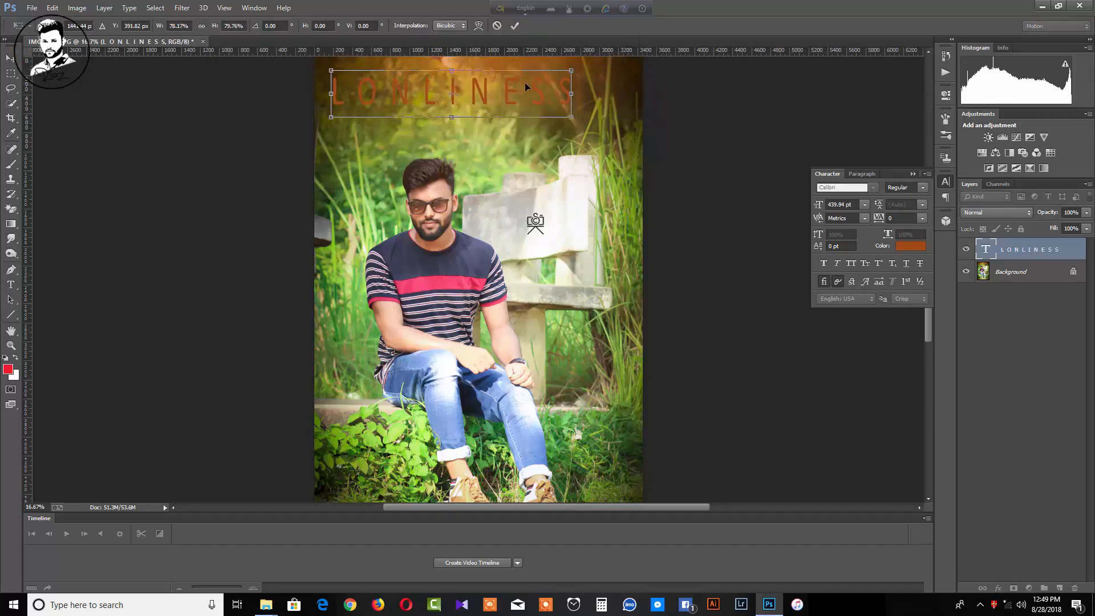
drag(494, 81, 505, 73)
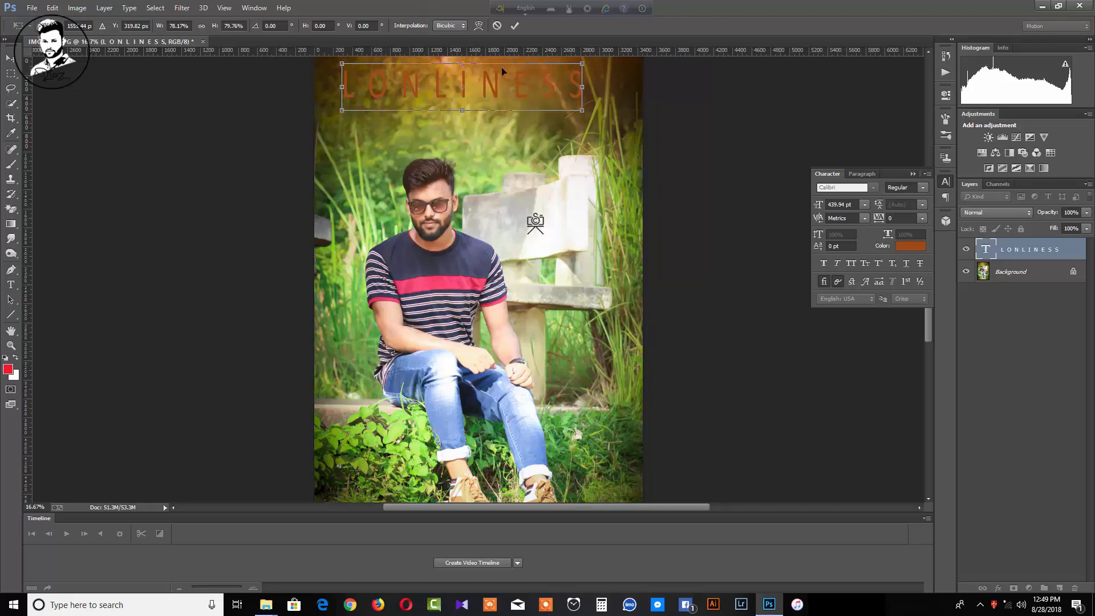
key(shift+Right)
key(shift+Right)
key(shift+Right)
key(shift+Right)
key(shift+Right)
key(shift+Right)
key(shift+Right)
key(shift+Right)
key(shift+Right)
key(shift+Right)
key(shift+Right)
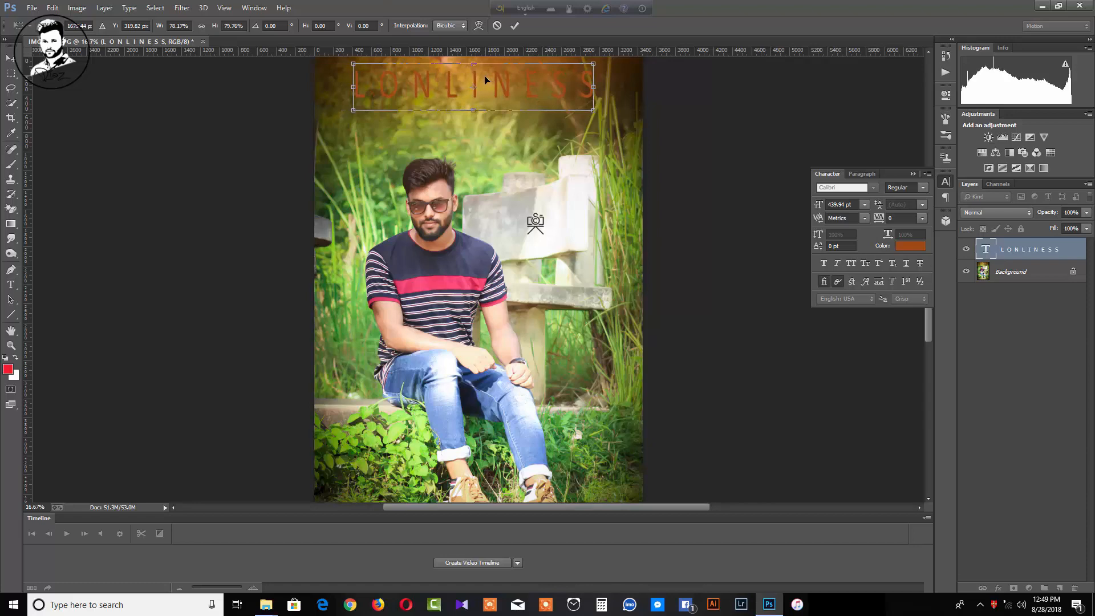
key(shift+Right)
key(Down)
key(Down)
key(Down)
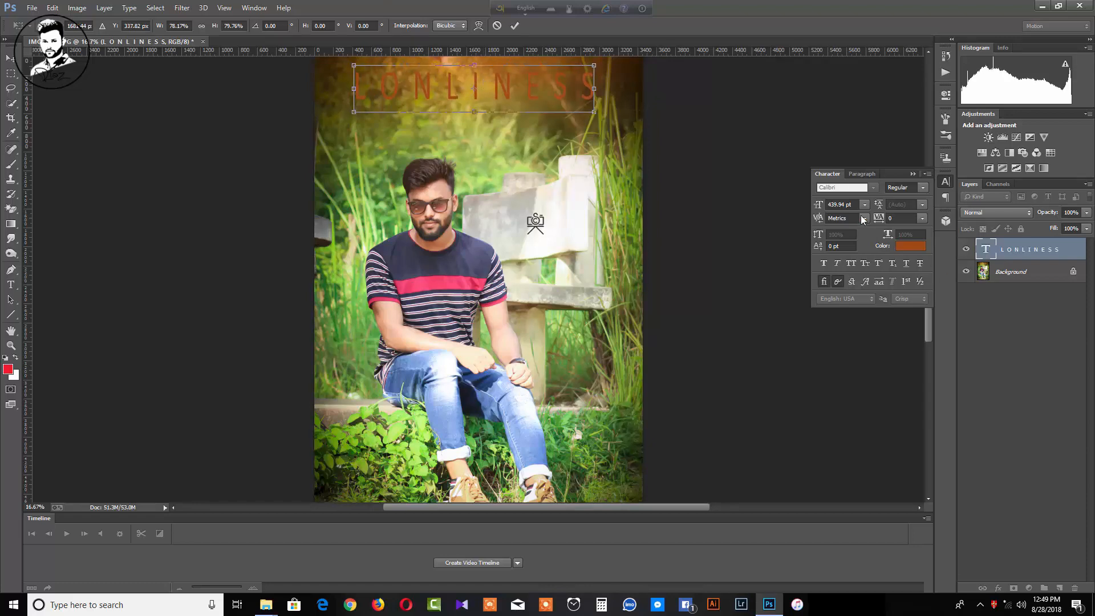
Colour the title white, set its anti-aliasing to Sharp, and narrow it slightly
click(910, 246)
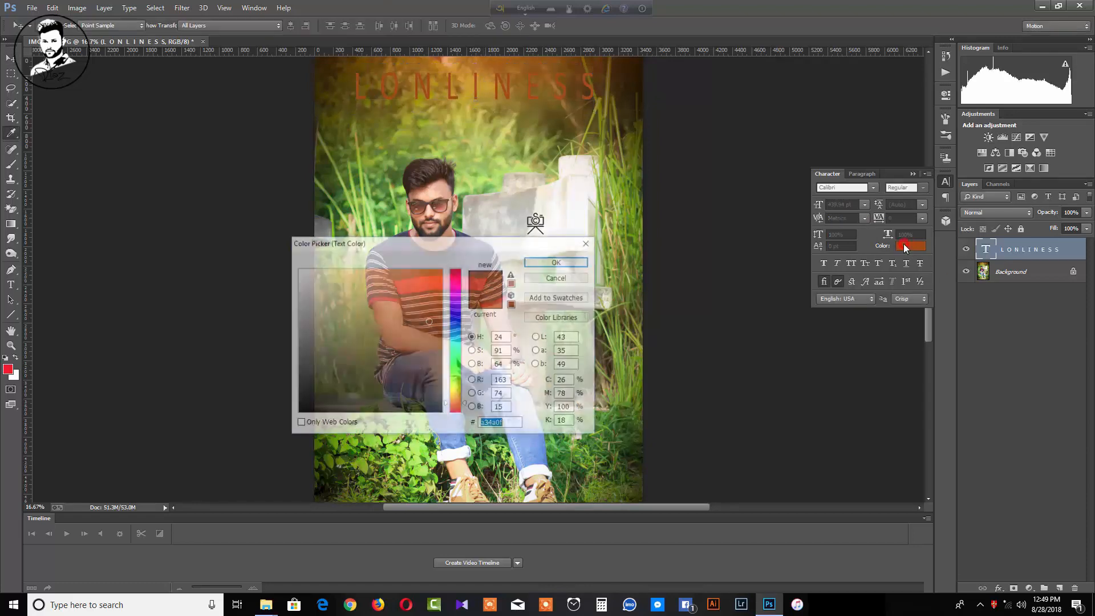
click(297, 271)
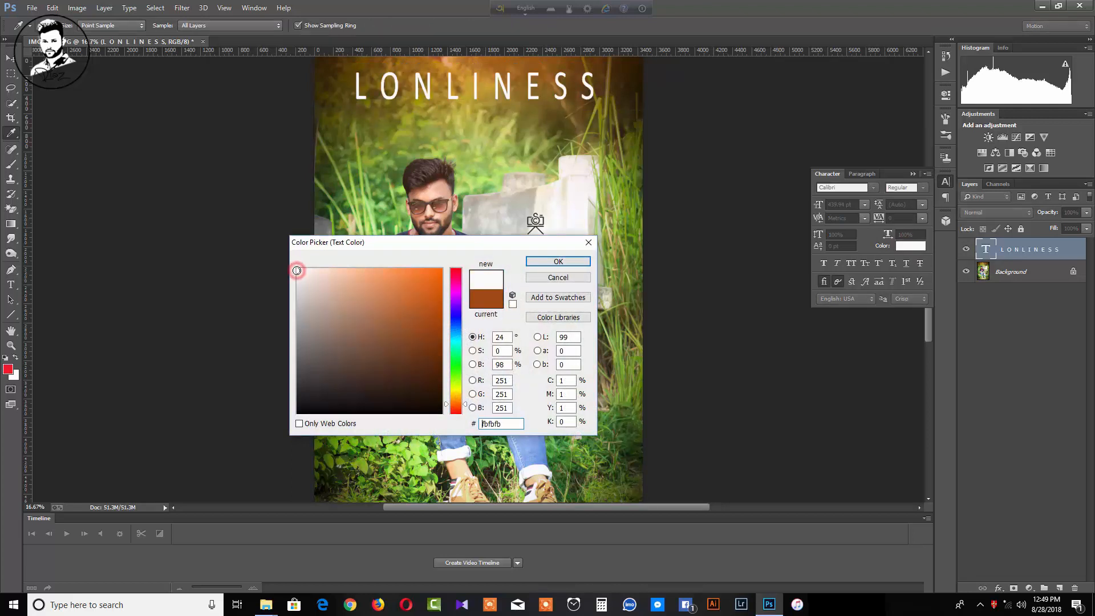
click(558, 261)
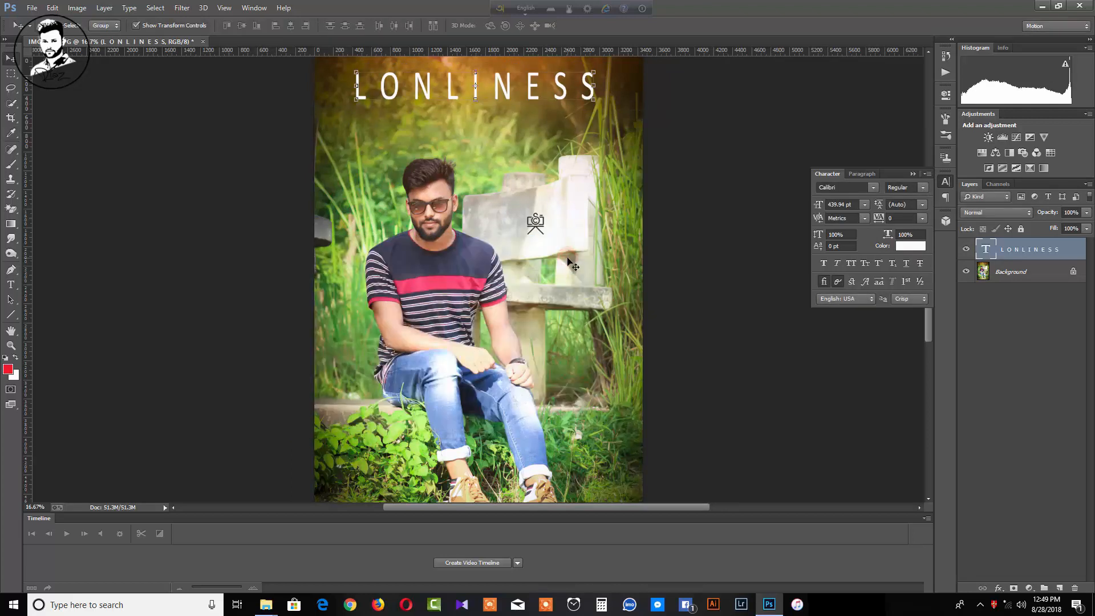
click(903, 297)
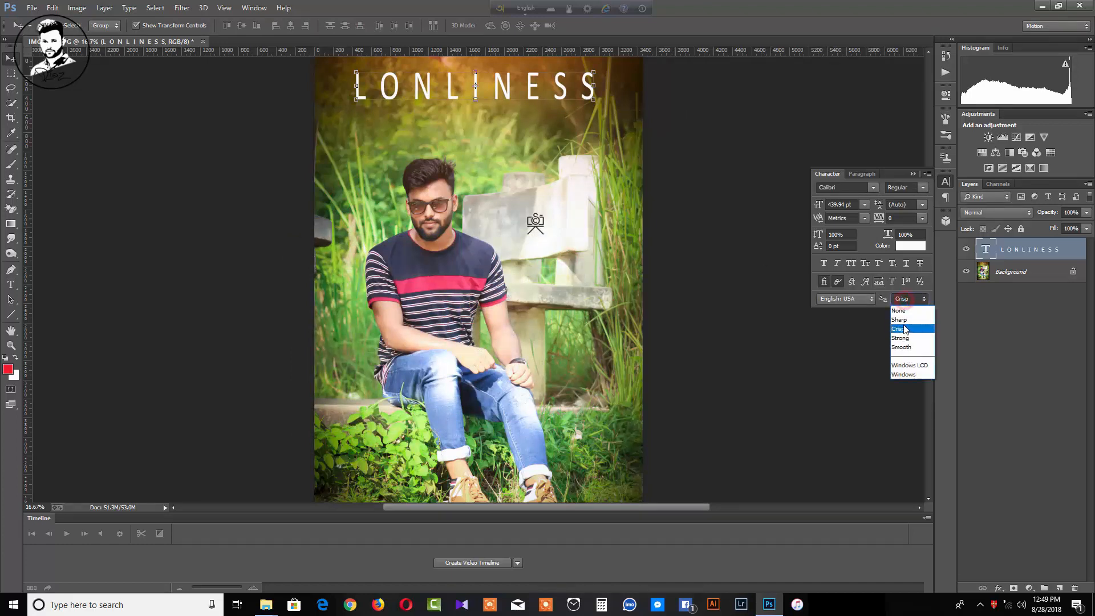
click(898, 322)
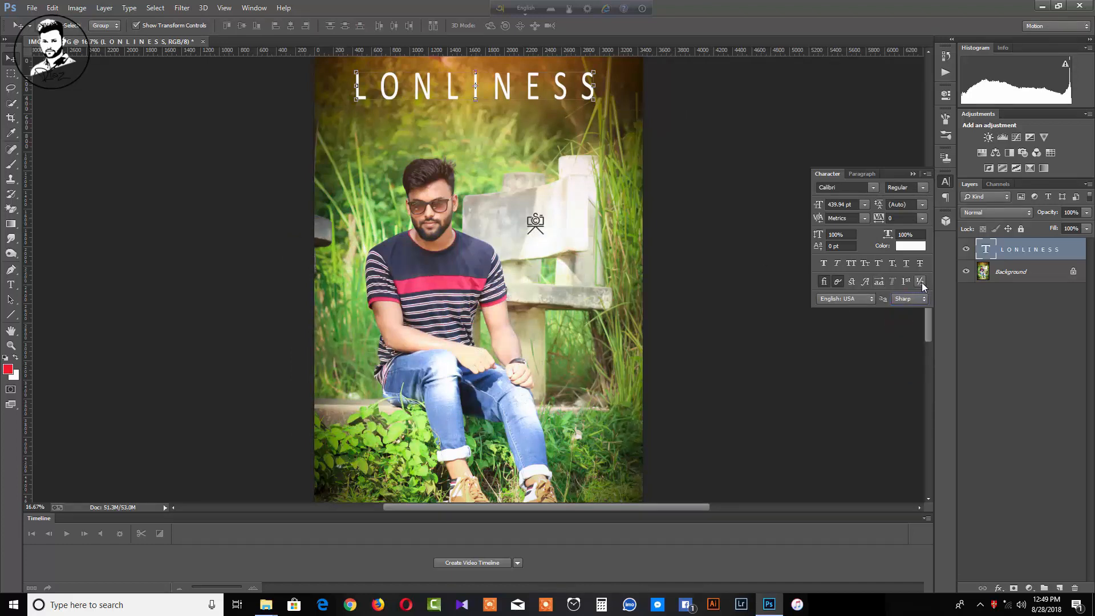
click(918, 296)
click(900, 319)
drag(593, 70, 589, 65)
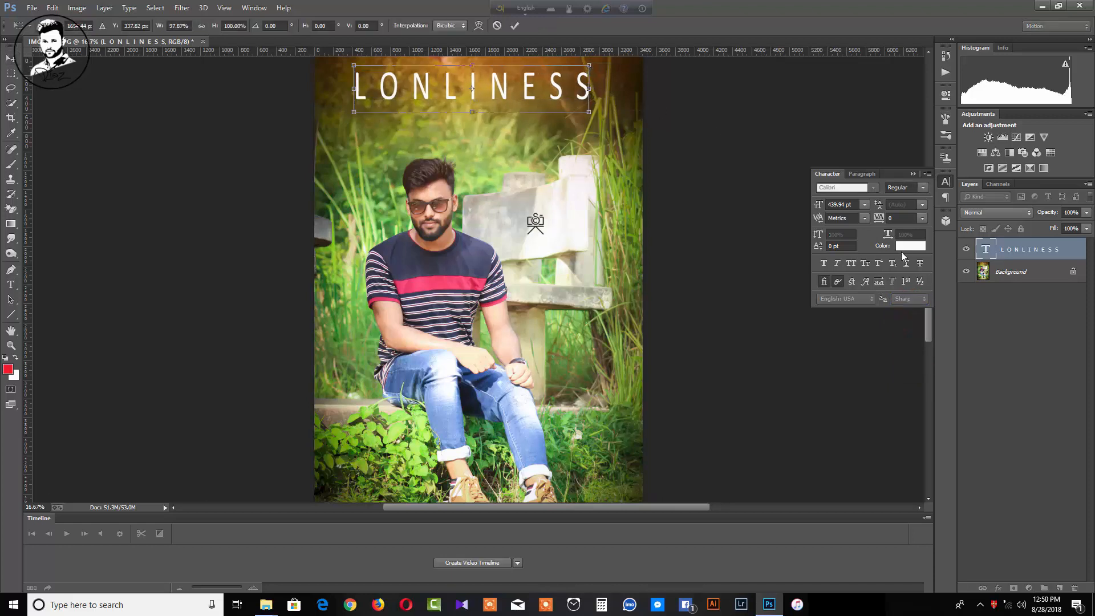
Change the title colour to pale cream #eee8ce
click(906, 246)
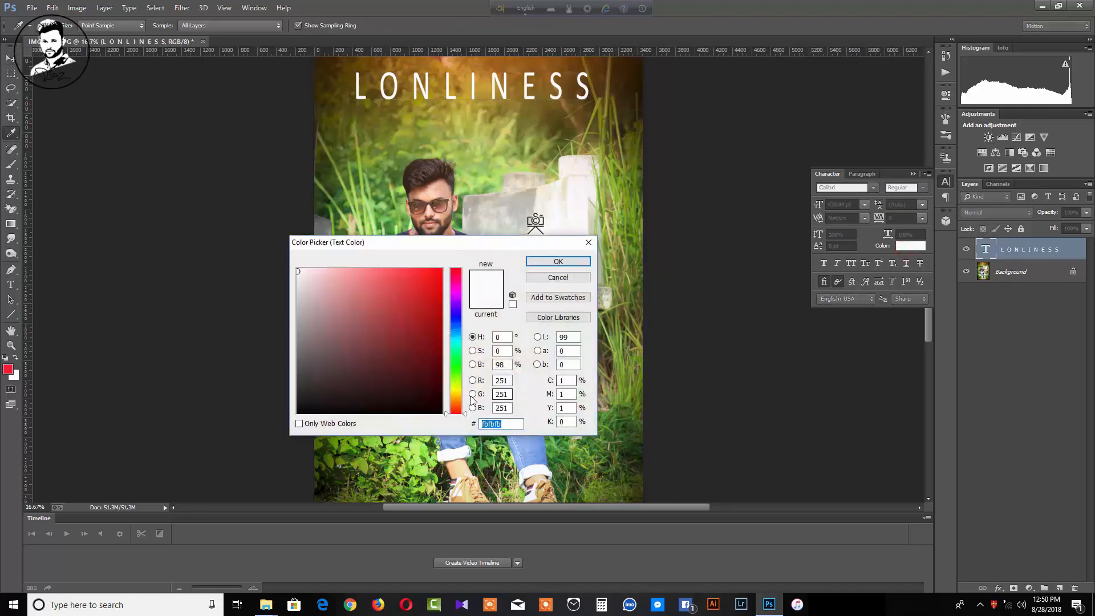
click(456, 395)
drag(361, 289, 316, 278)
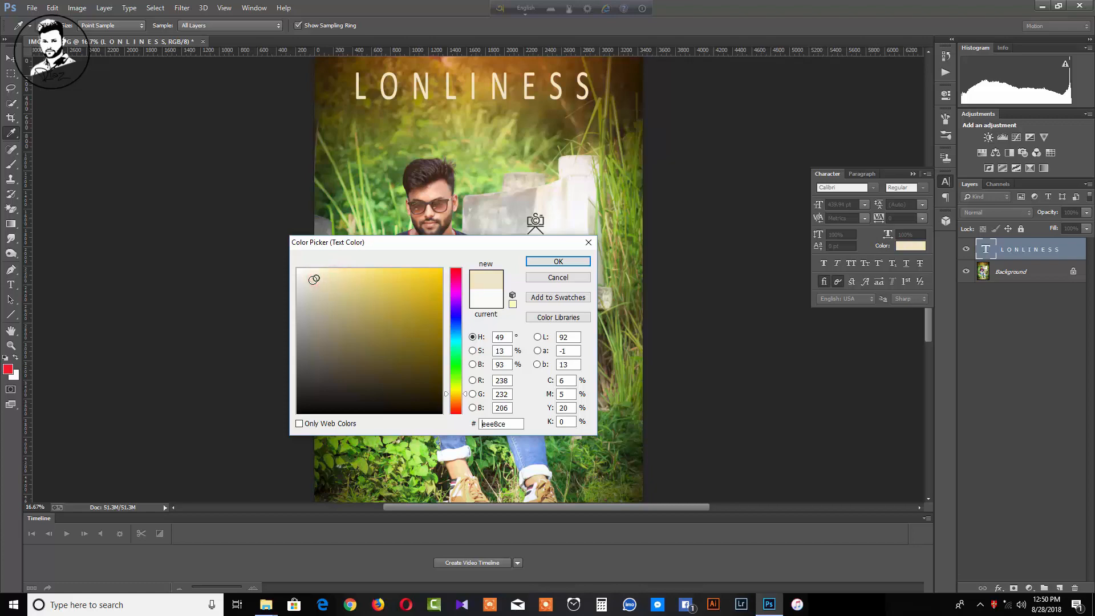
click(570, 266)
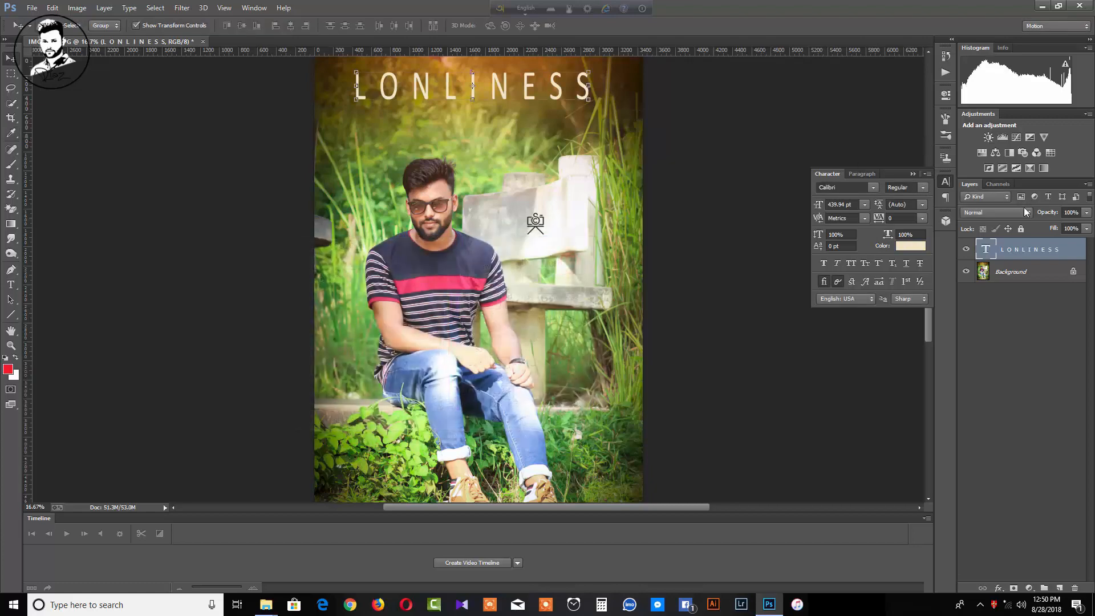
click(998, 273)
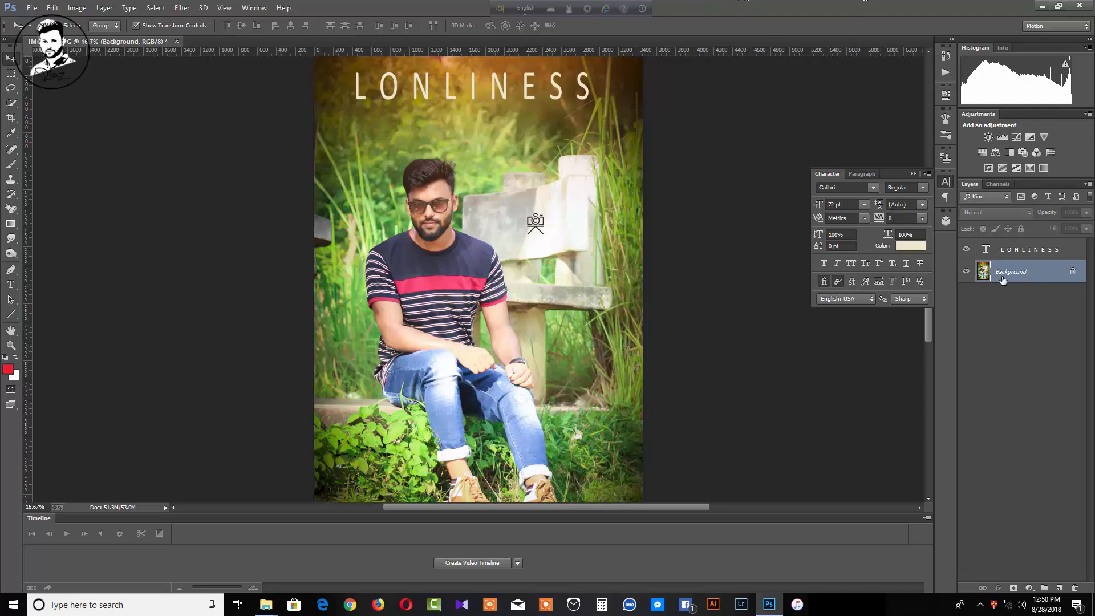
Select the LONLINESS layer and shrink the title to about 370 pt
click(1005, 254)
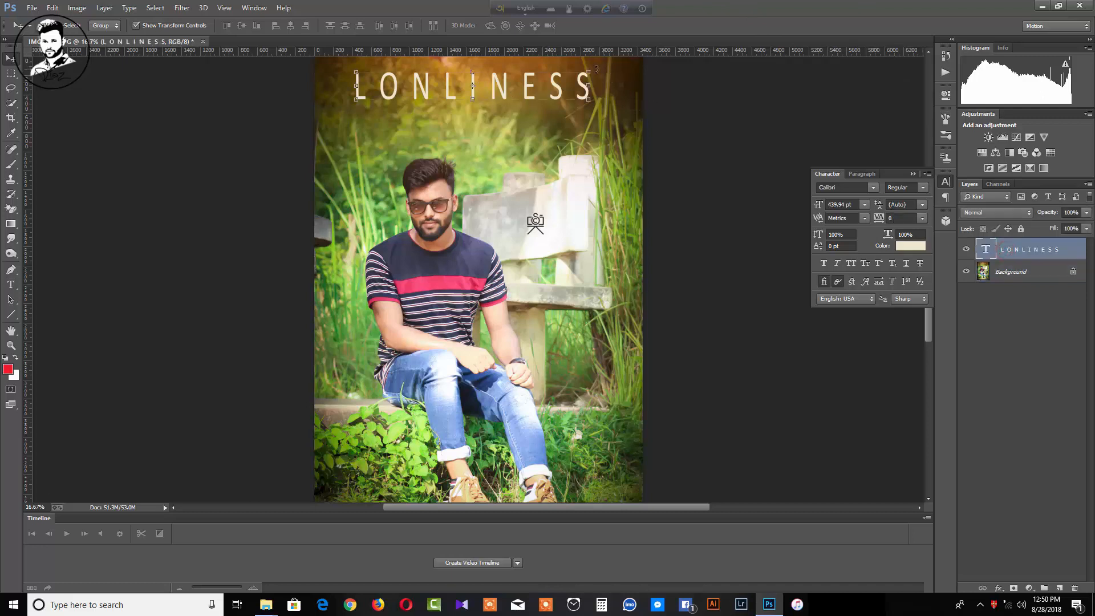
drag(587, 68, 519, 72)
key(Return)
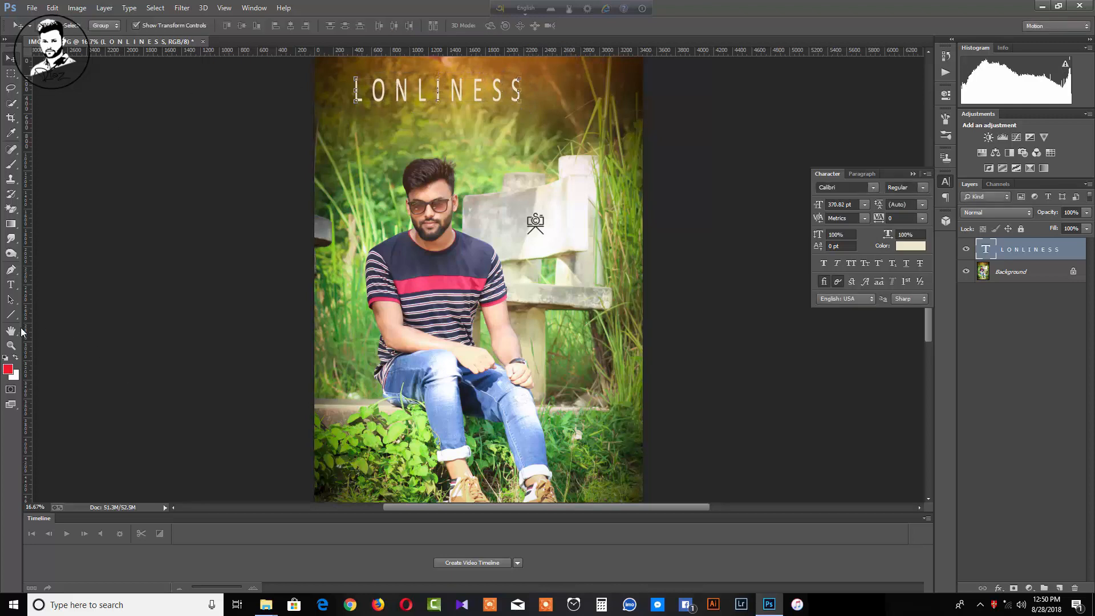
Widen the gaps between the LONLINESS letters by adding more spaces
click(10, 284)
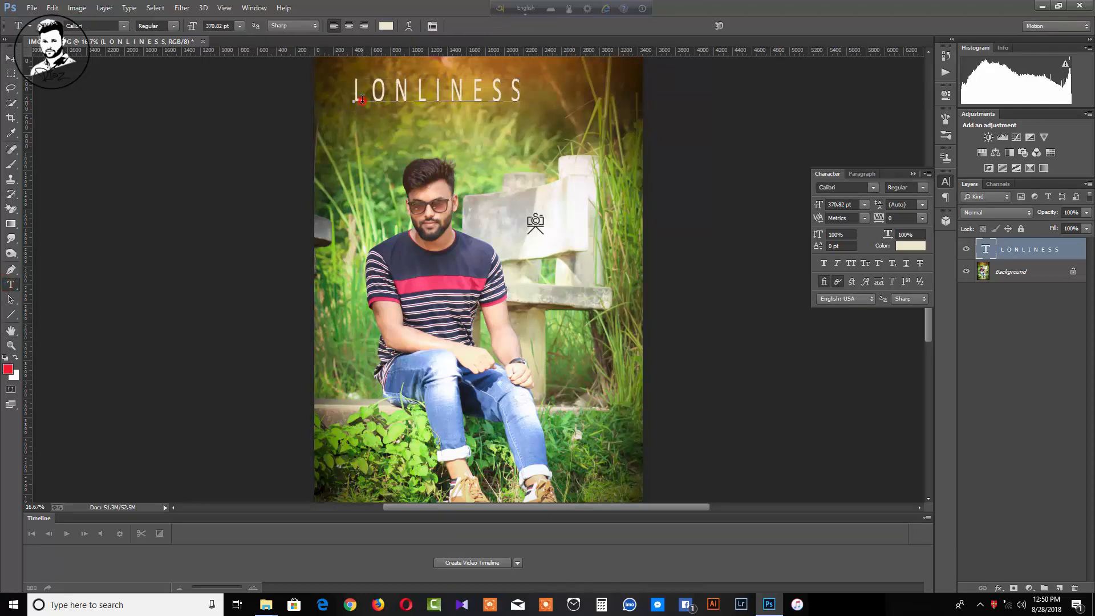
click(362, 99)
click(399, 103)
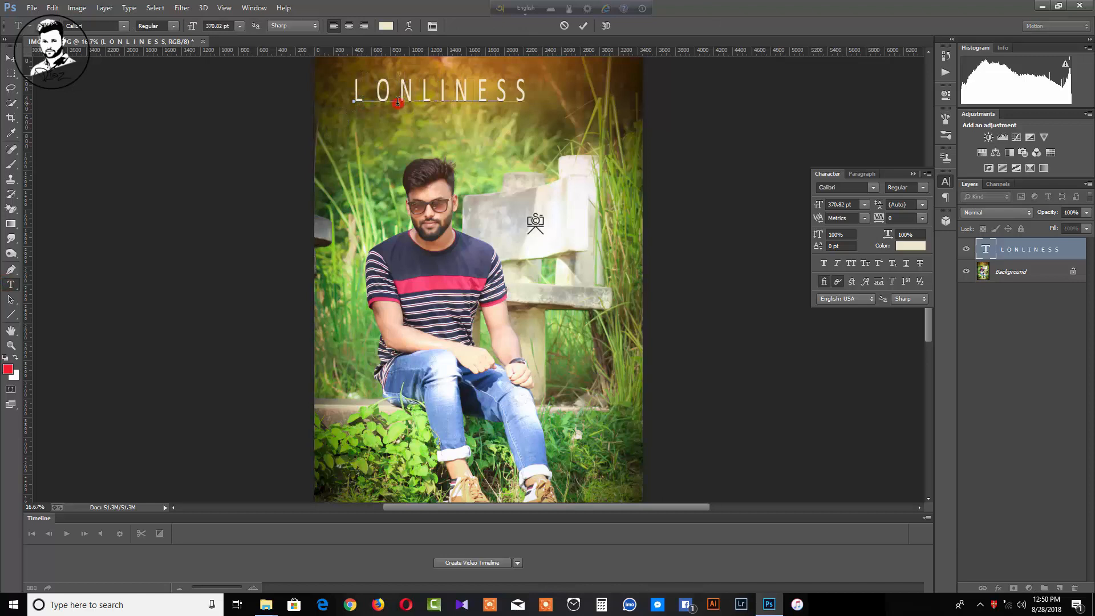
click(425, 100)
click(439, 98)
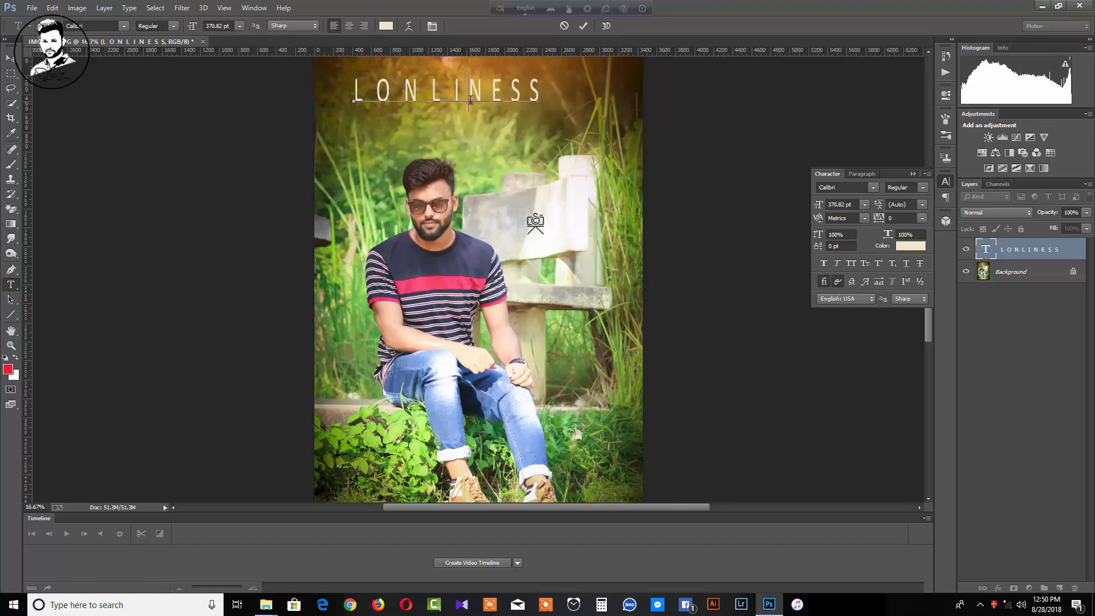
click(470, 101)
click(495, 97)
click(516, 98)
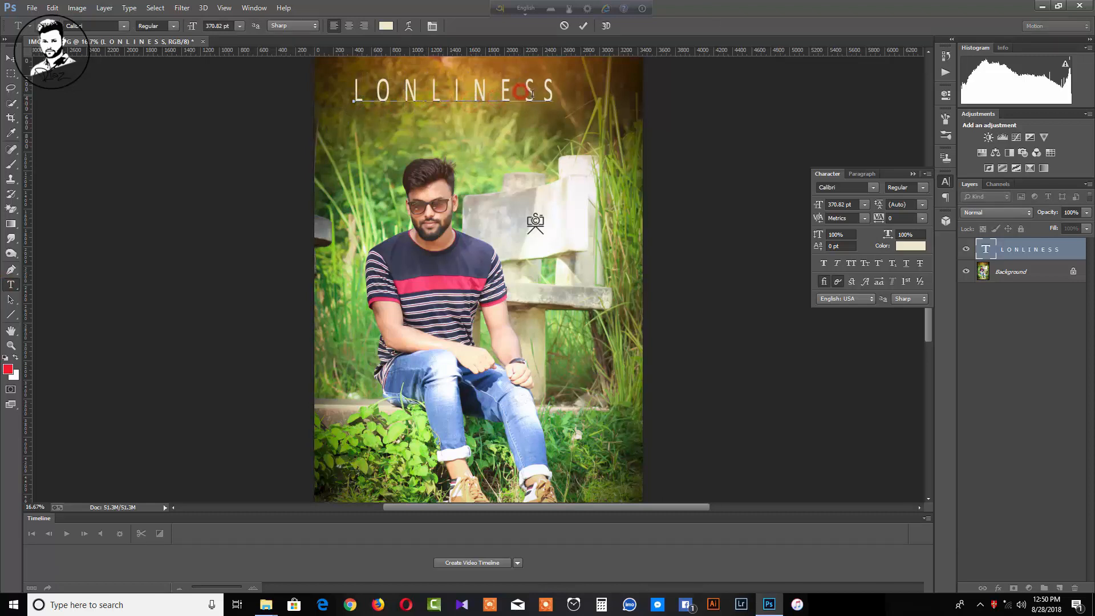
click(540, 100)
click(11, 57)
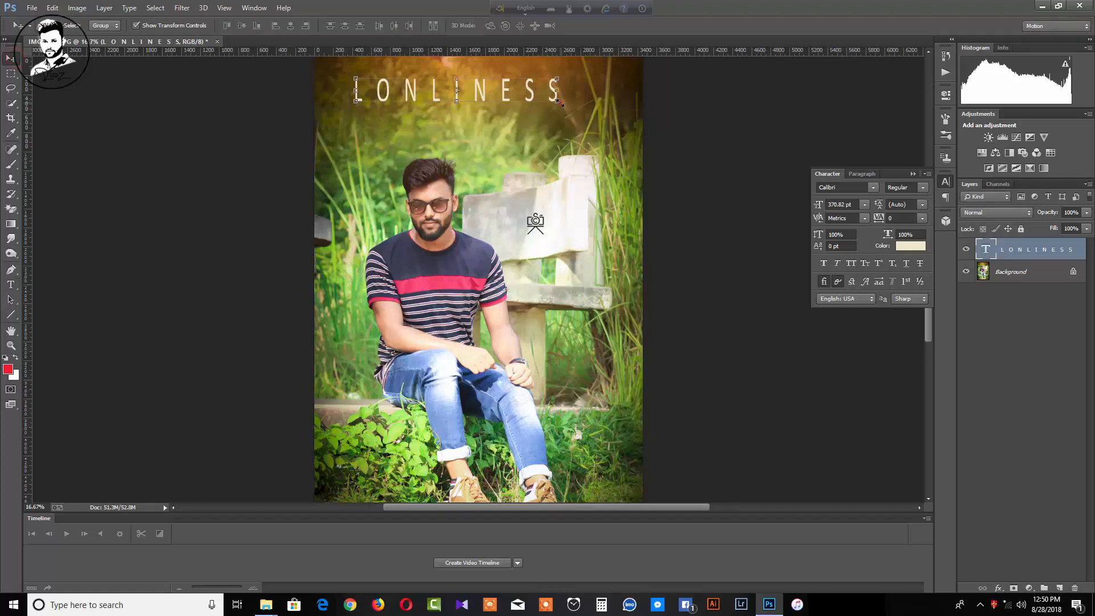
Resize the spaced title slightly and nudge it centred along the photo's top edge
drag(558, 102, 561, 108)
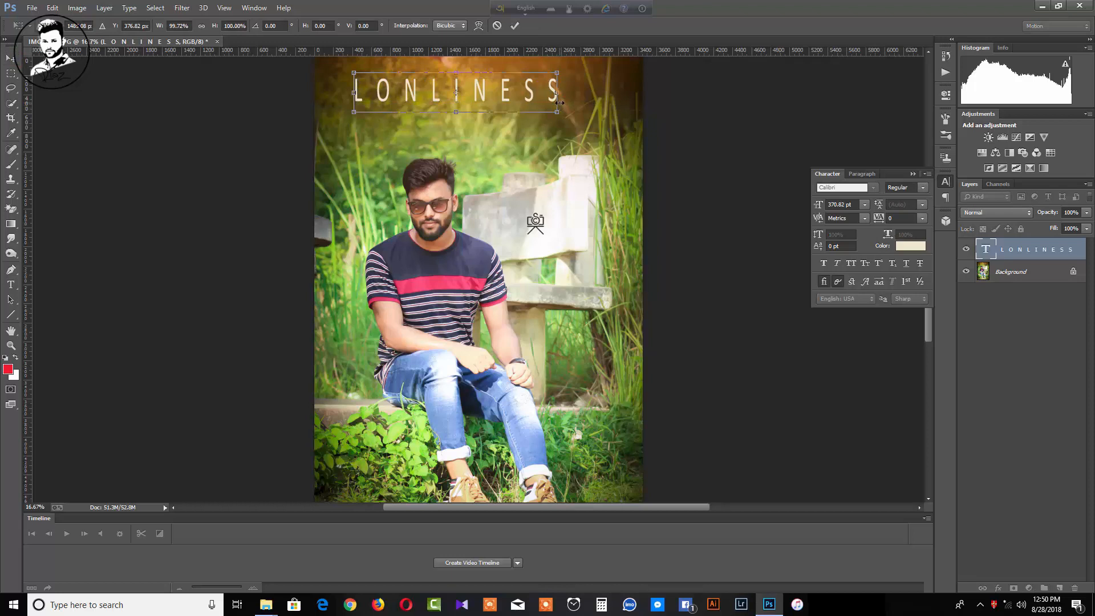
key(shift+Right)
key(shift+Right)
key(shift+Right)
key(shift+Right)
key(shift+Right)
key(shift+Right)
key(shift+Right)
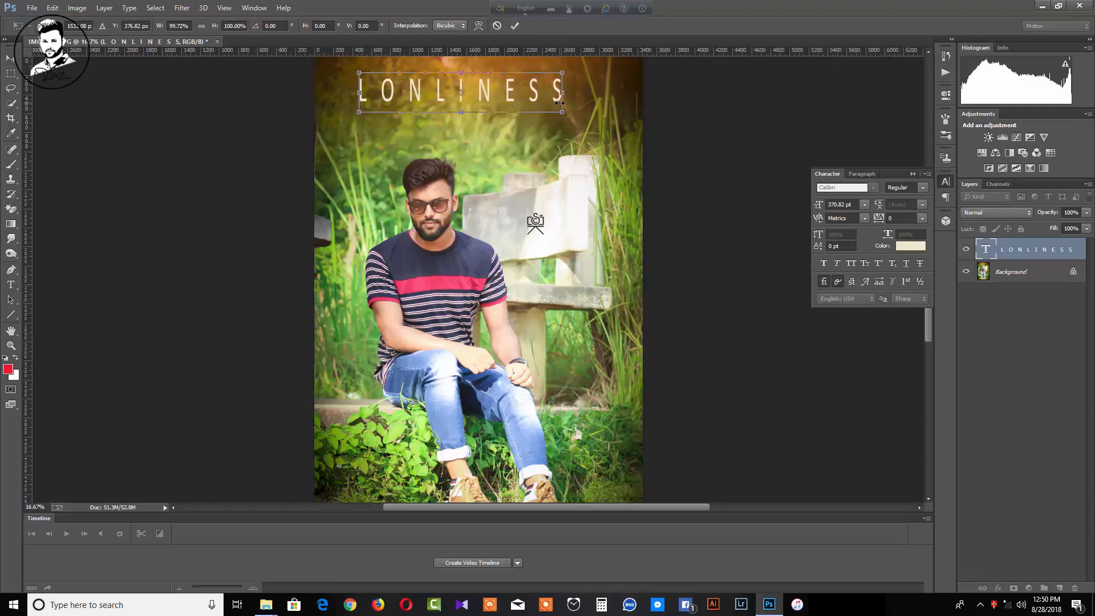
key(shift+Right)
key(shift+Right)
key(shift+Right)
key(shift+Right)
key(shift+Right)
key(shift+Right)
key(shift+Right)
key(shift+Right)
key(shift+Right)
key(shift+Right)
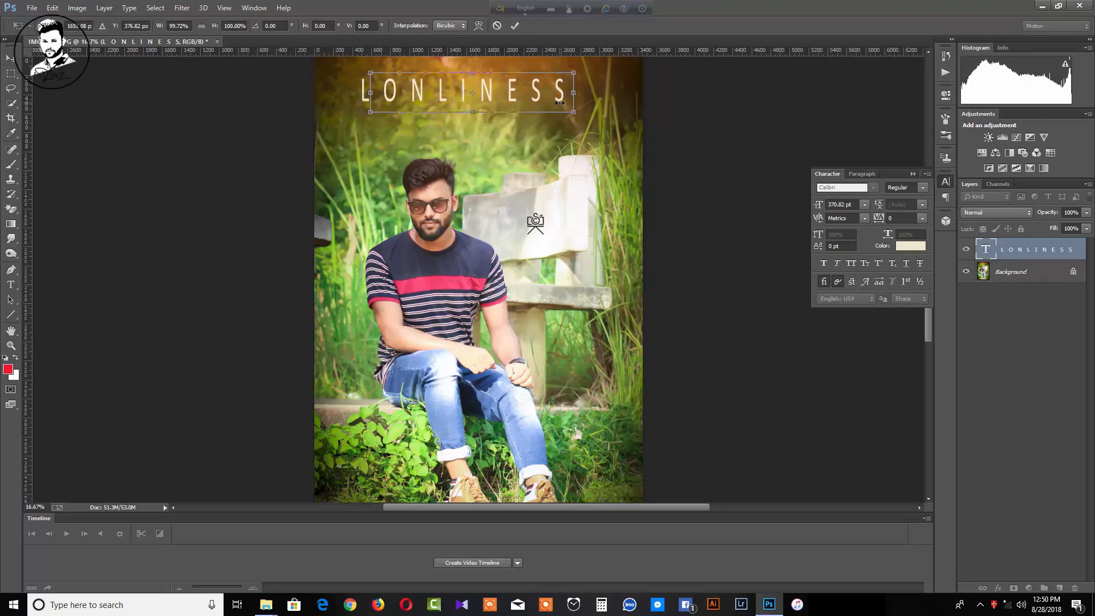
key(shift+Right)
key(shift+Right)
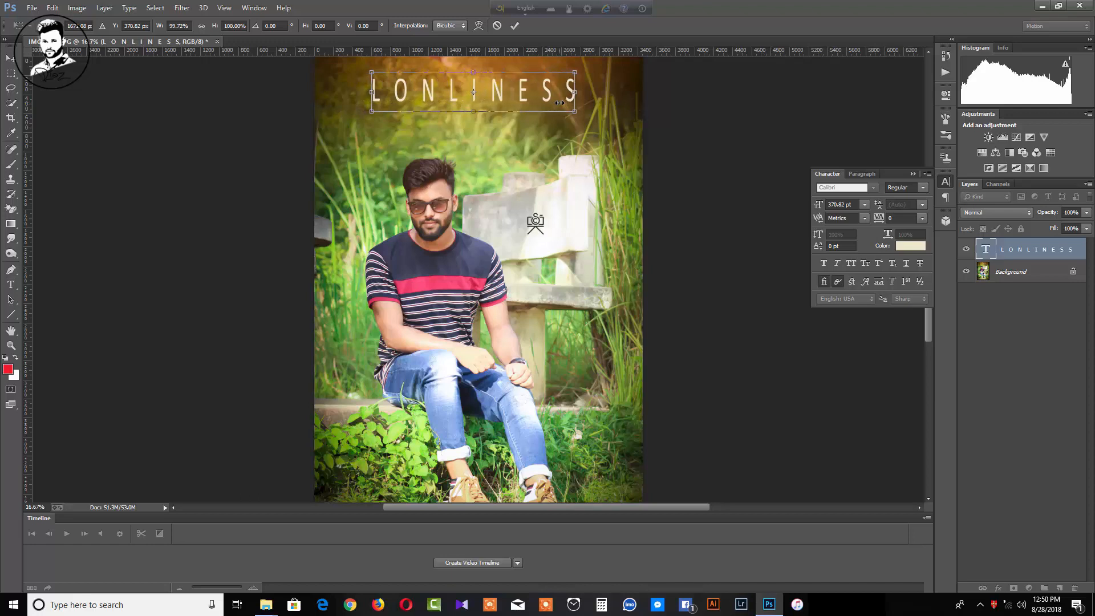
key(shift+Up)
key(shift+Up)
key(shift+Up)
key(shift+Up)
key(shift+Up)
key(shift+Up)
key(shift+Up)
key(shift+Up)
key(shift+Up)
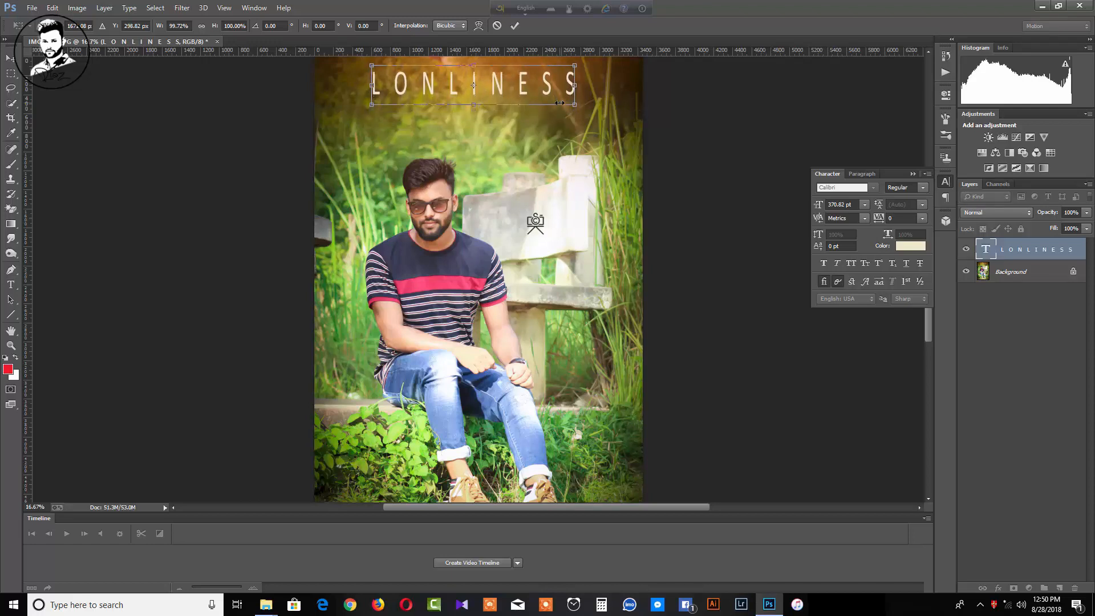
key(Down)
click(1006, 276)
click(1006, 276)
click(1006, 275)
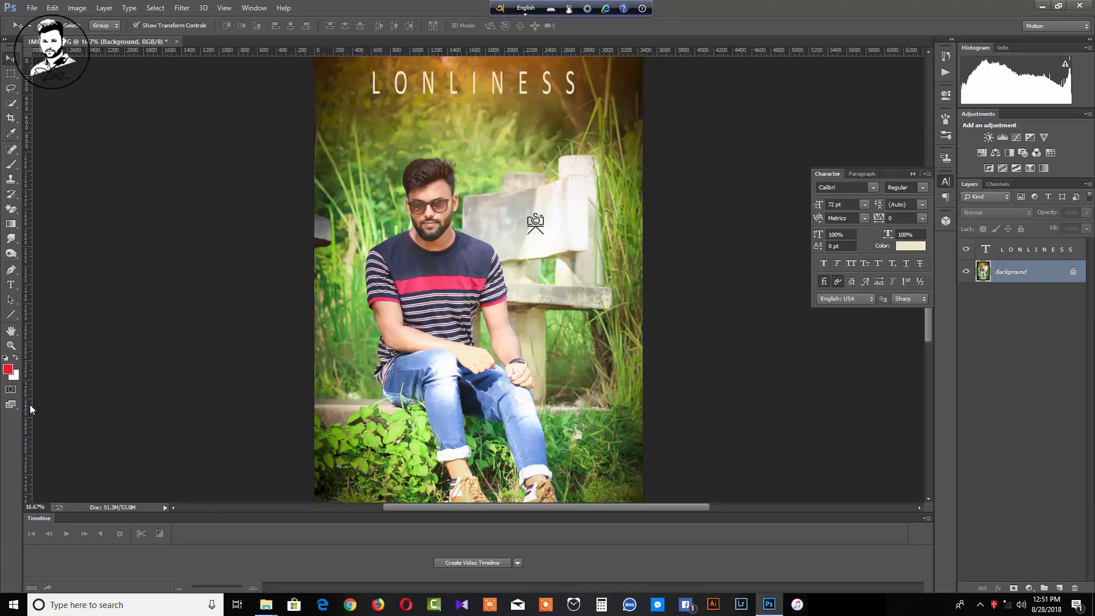
Add a small 72 pt text layer with the photographer's @-handle credit at the upper left
click(10, 285)
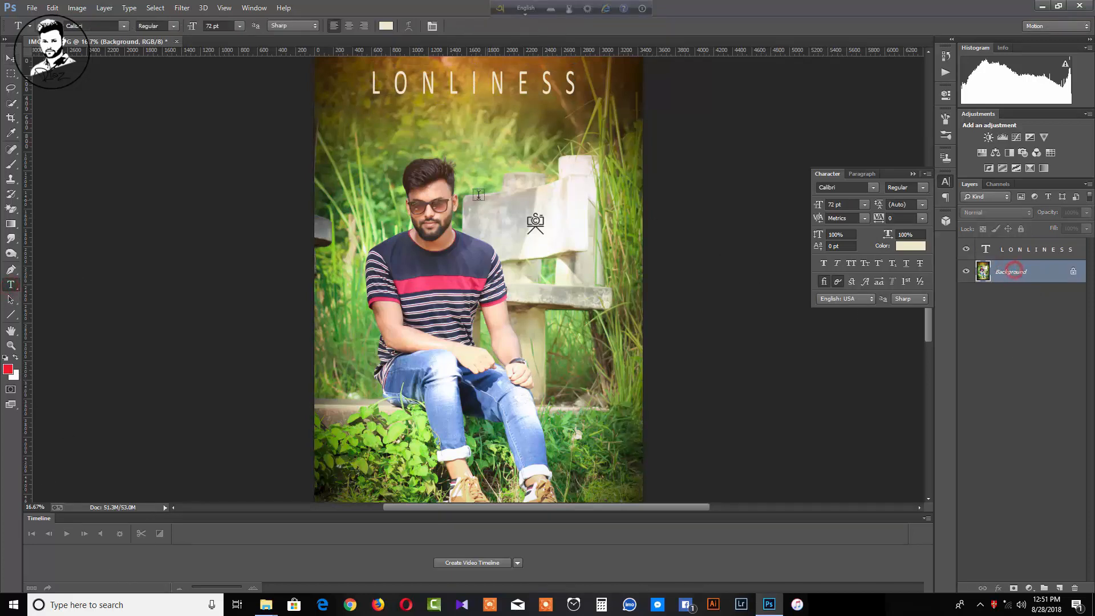
click(333, 136)
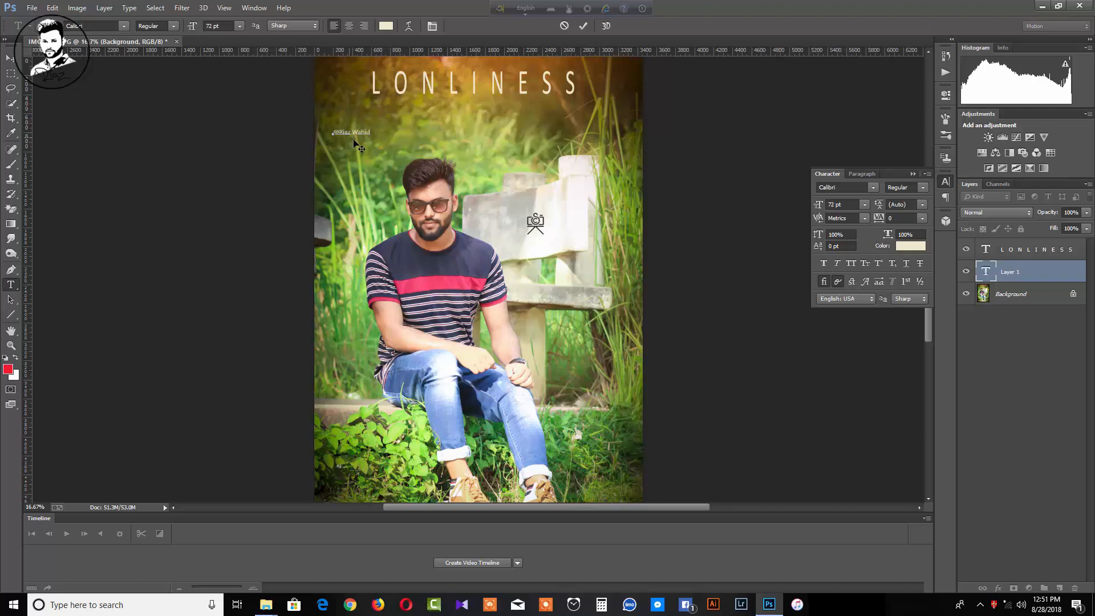
click(10, 58)
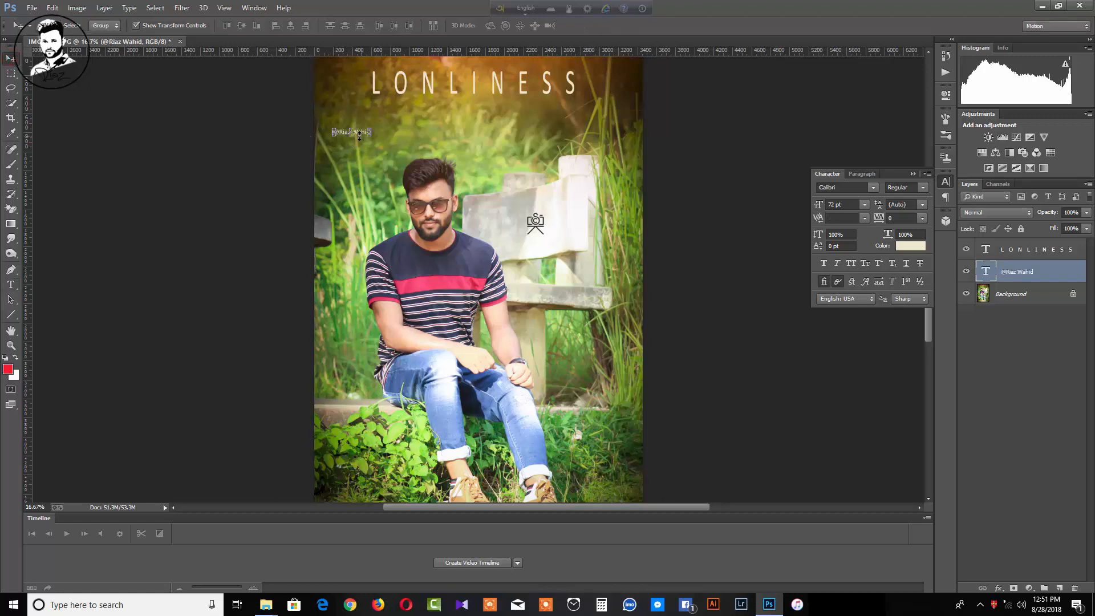
Move the credit just below LONLINESS and enlarge it to 178.34 pt, taller and narrower
key(ctrl+t)
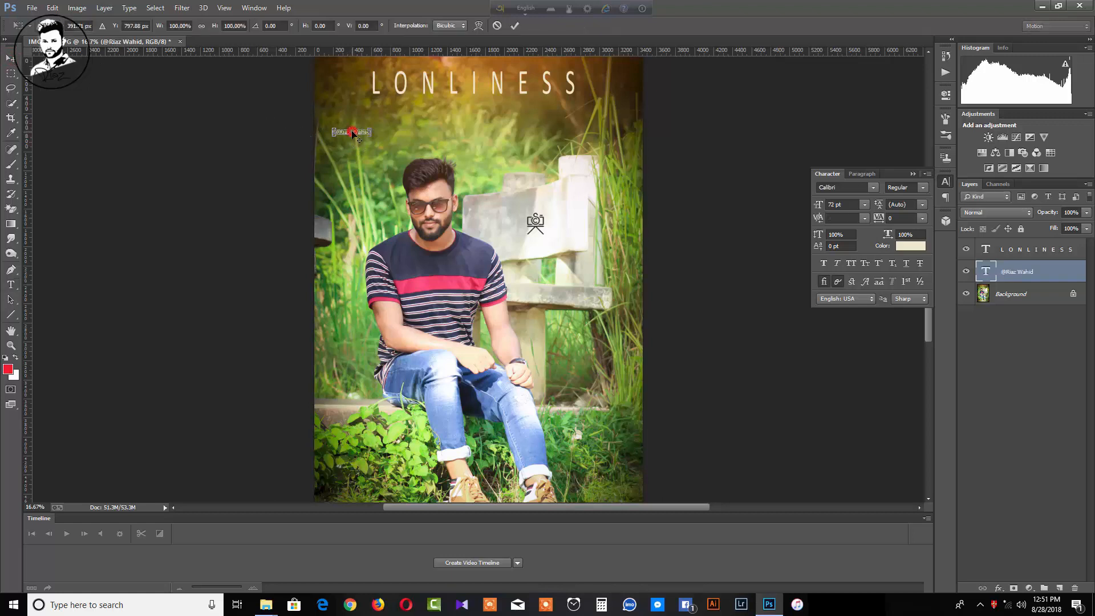
drag(361, 135, 387, 112)
key(Return)
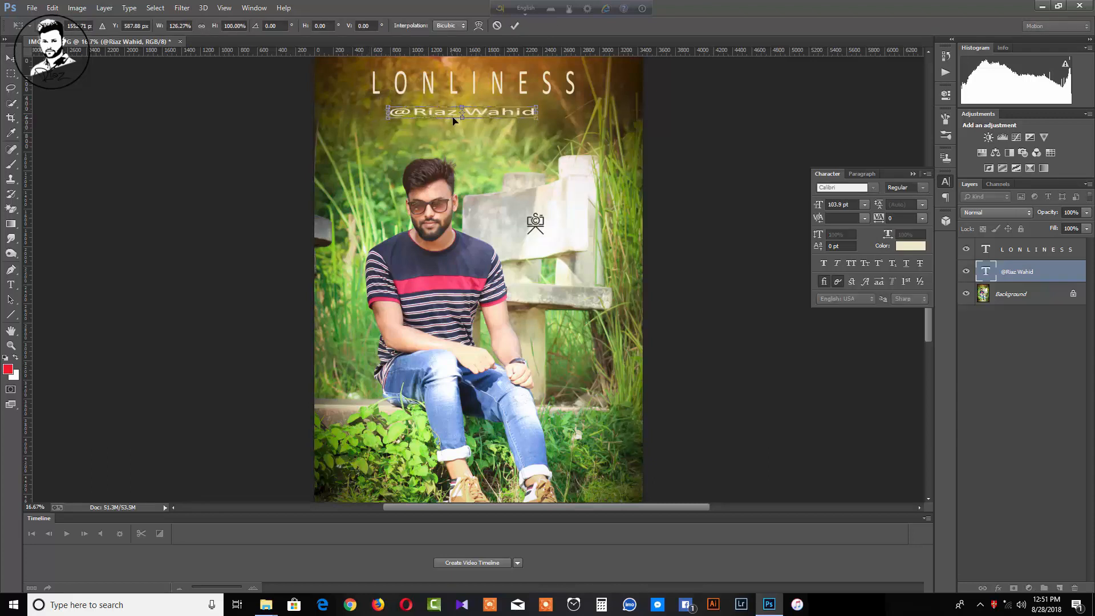
drag(459, 117, 468, 125)
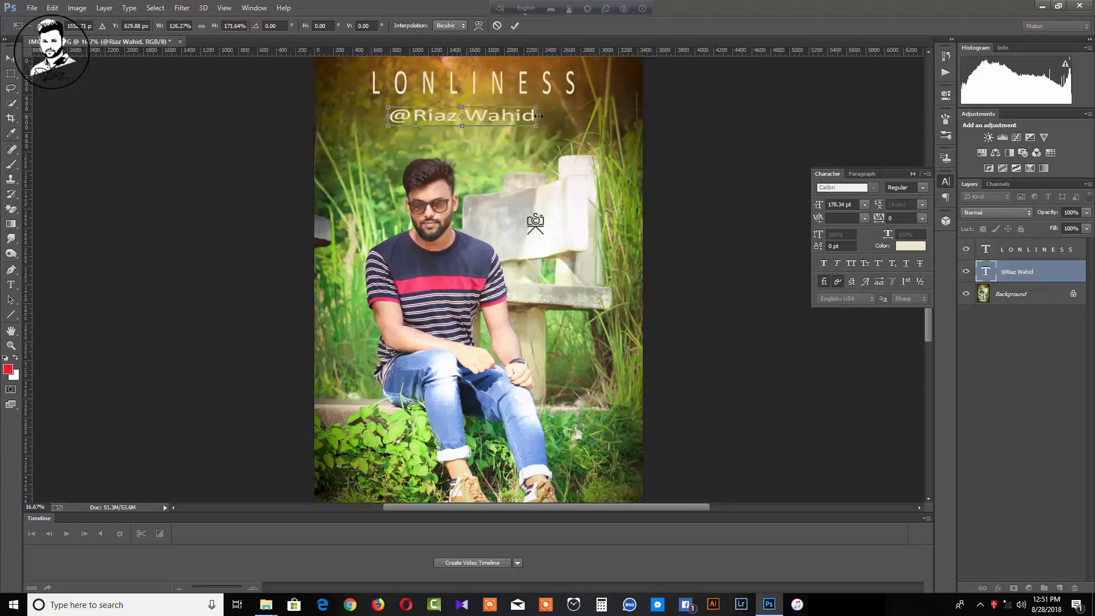
drag(539, 116, 510, 115)
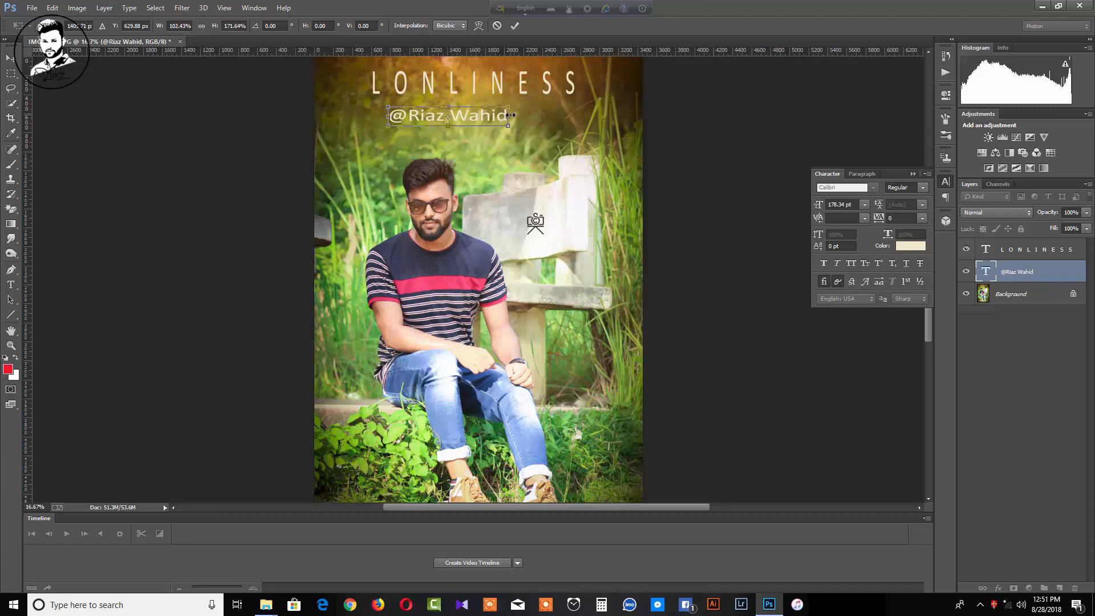
key(Return)
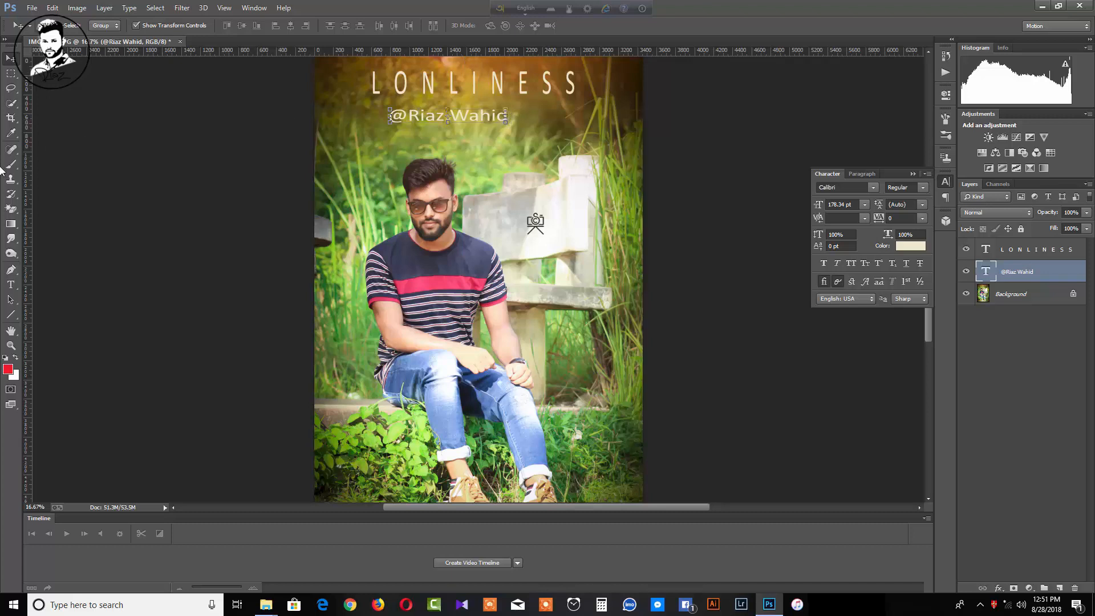
click(11, 284)
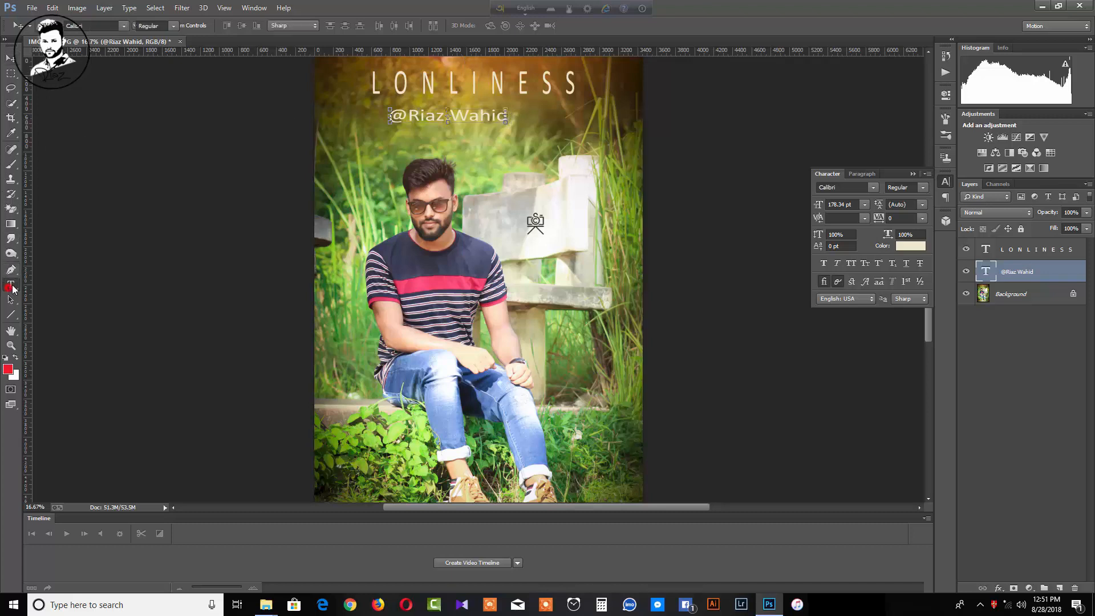
Append '2k18' to the credit and add spaces between its parts
click(503, 119)
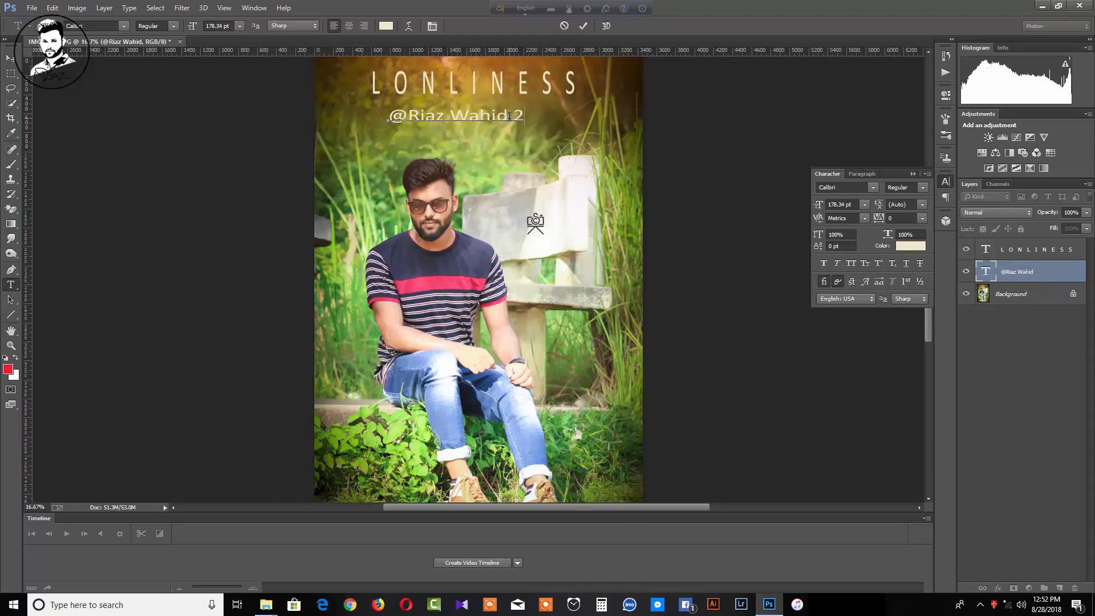
text(2k18)
click(517, 114)
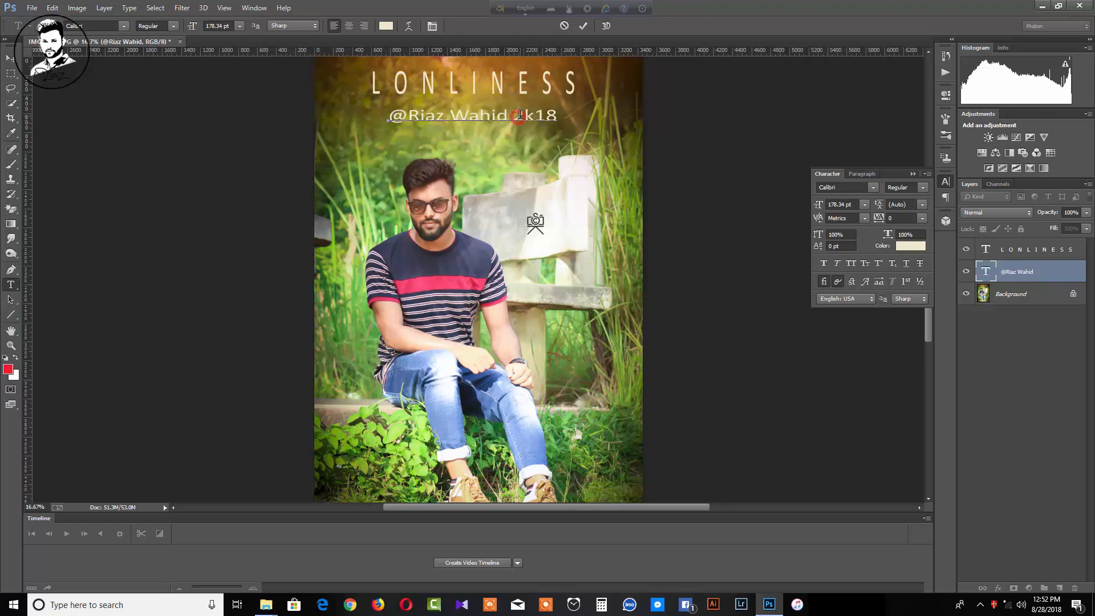
click(450, 116)
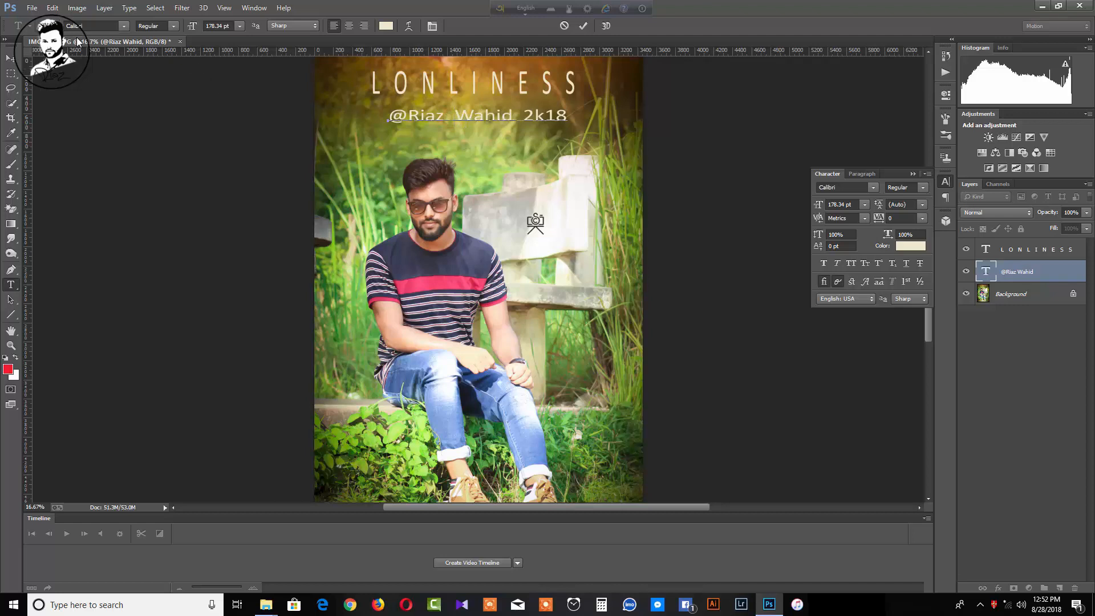
click(10, 58)
Narrow the credit line to about 88% width and centre it under the title
drag(564, 107, 548, 108)
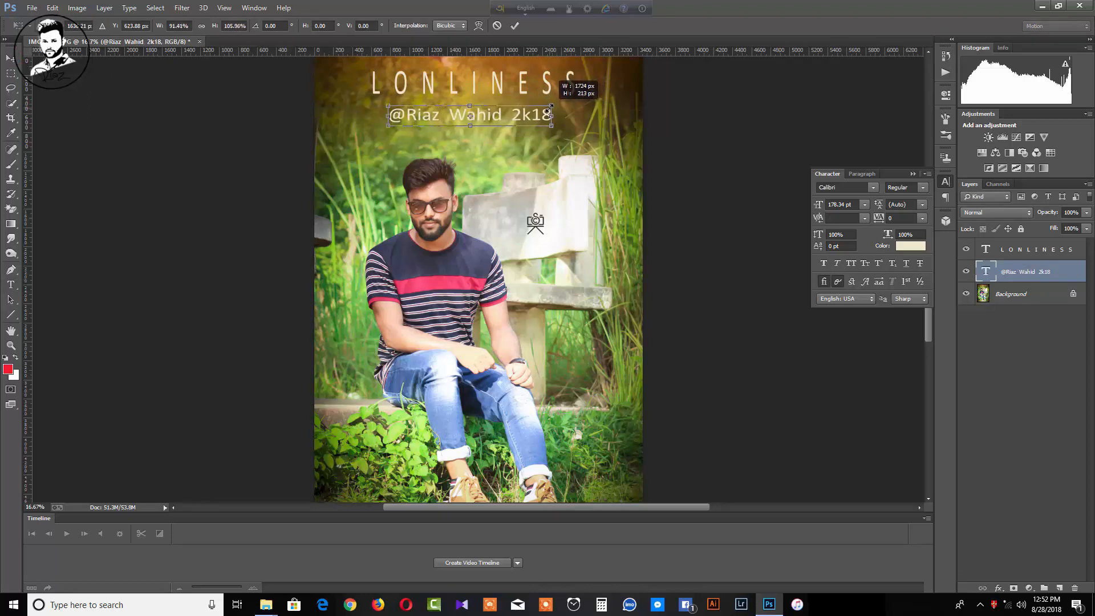
key(Return)
key(Right)
key(Right)
key(Right)
key(Right)
key(Right)
key(Right)
key(Right)
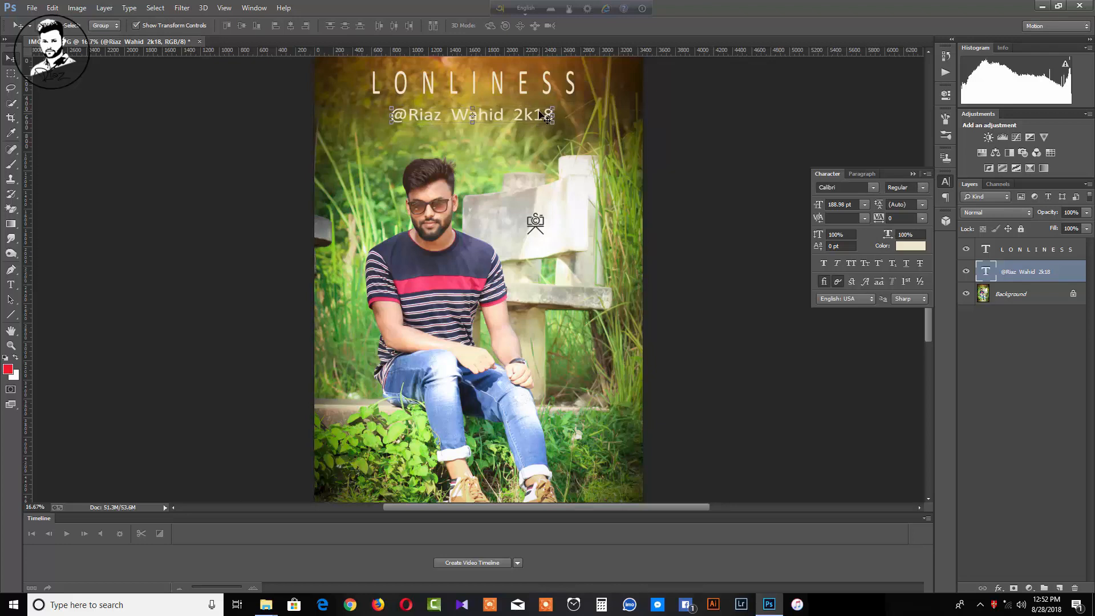
key(Up)
key(Up)
key(Up)
key(Up)
key(Up)
key(Up)
key(Up)
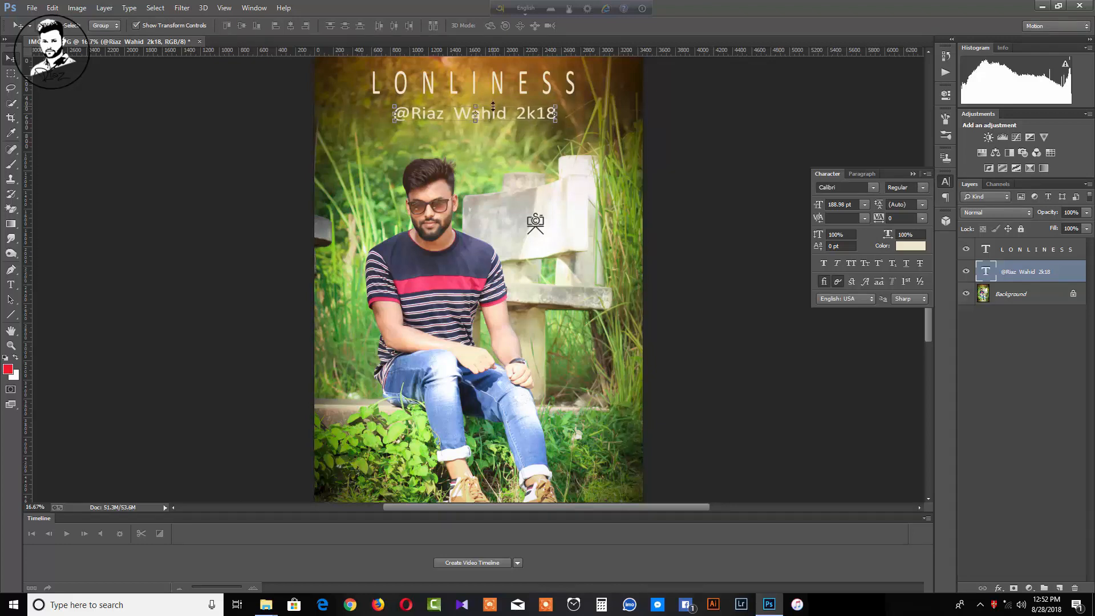
key(Down)
key(Down)
key(Down)
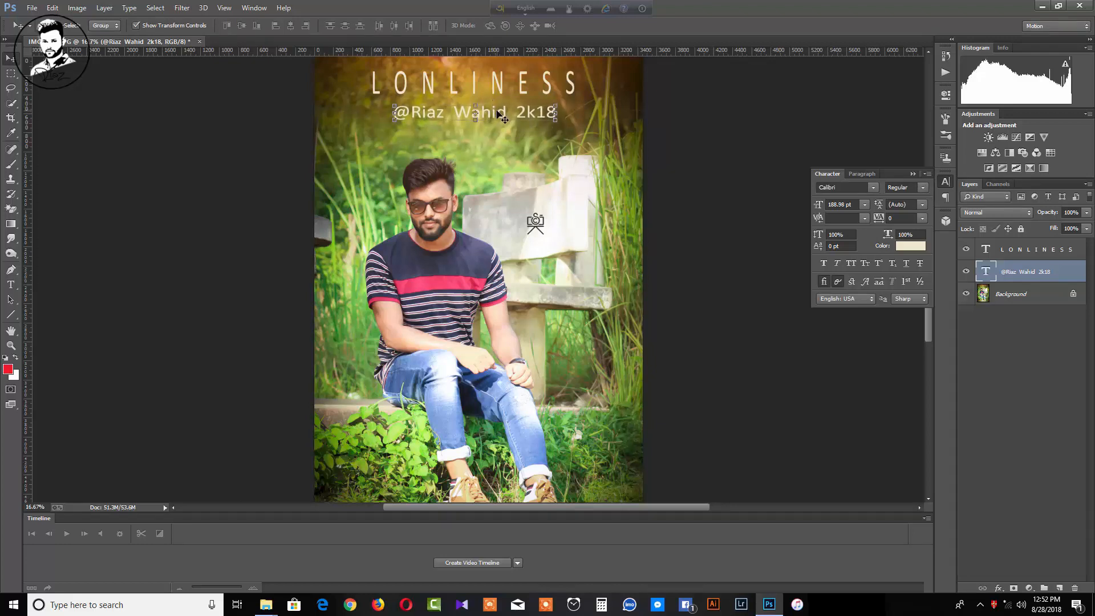
drag(555, 112, 535, 115)
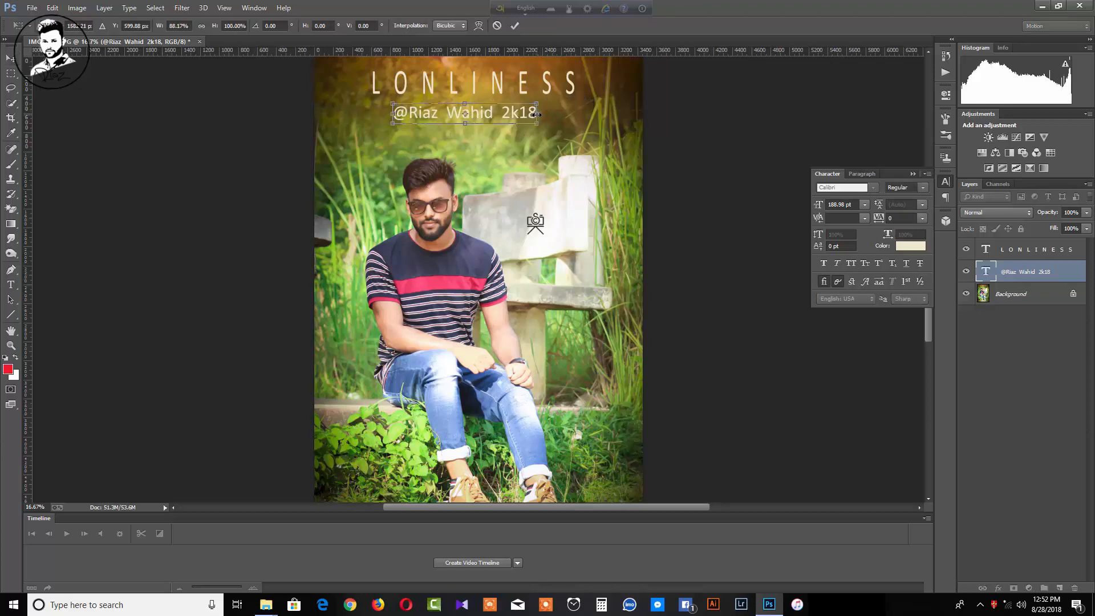
key(Return)
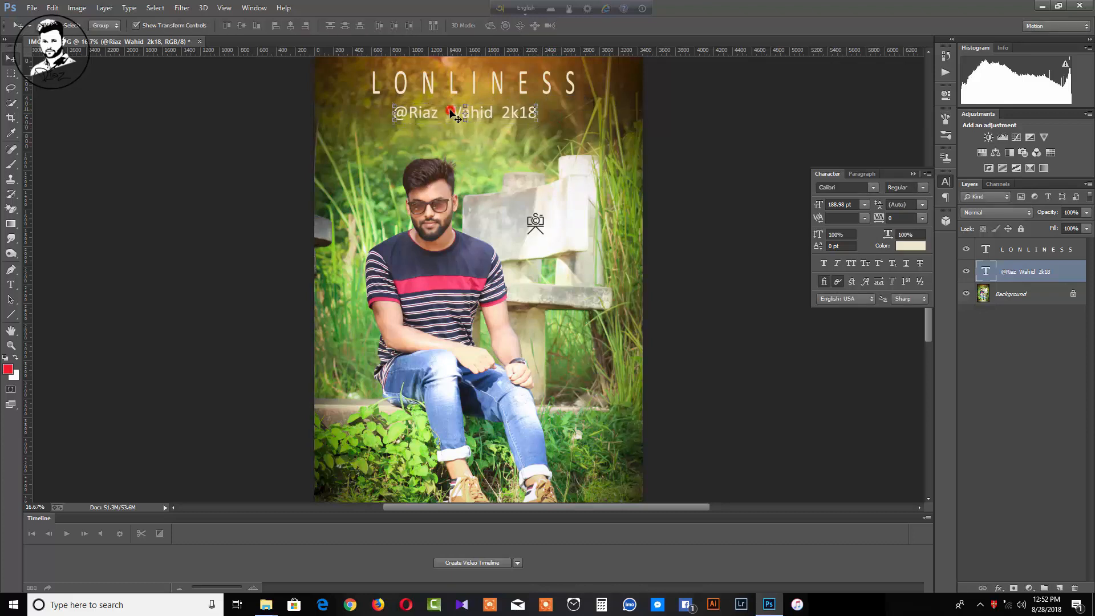
drag(447, 111, 456, 110)
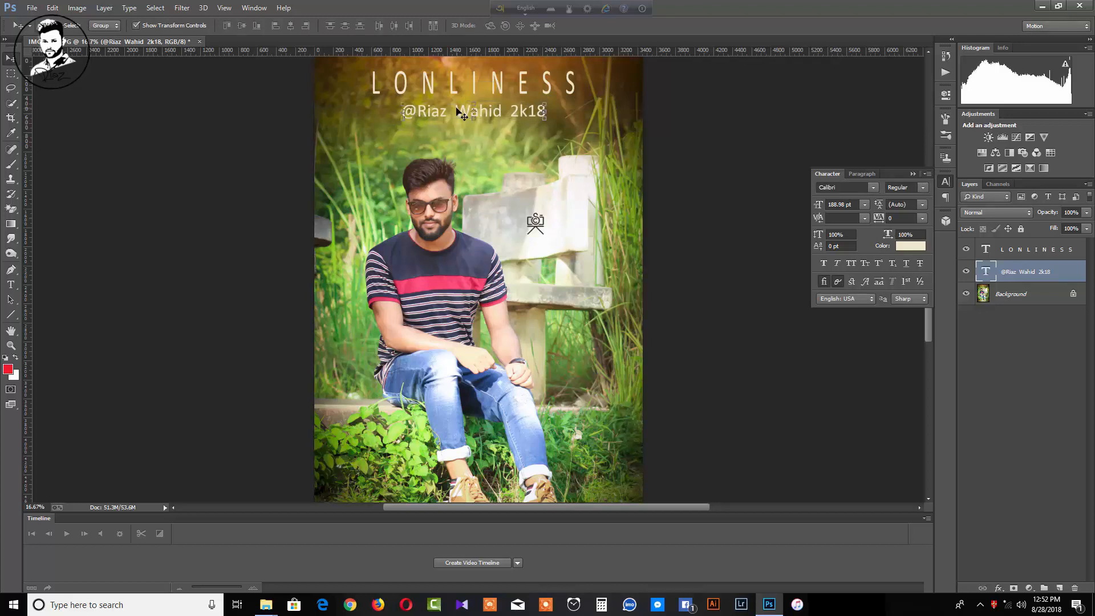
click(1010, 298)
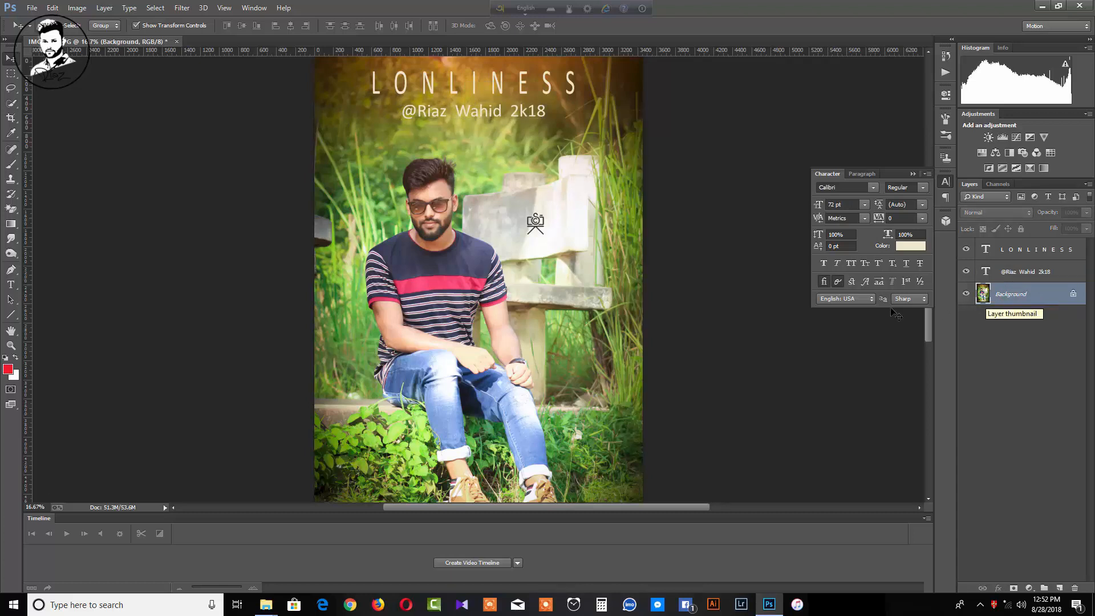
click(11, 314)
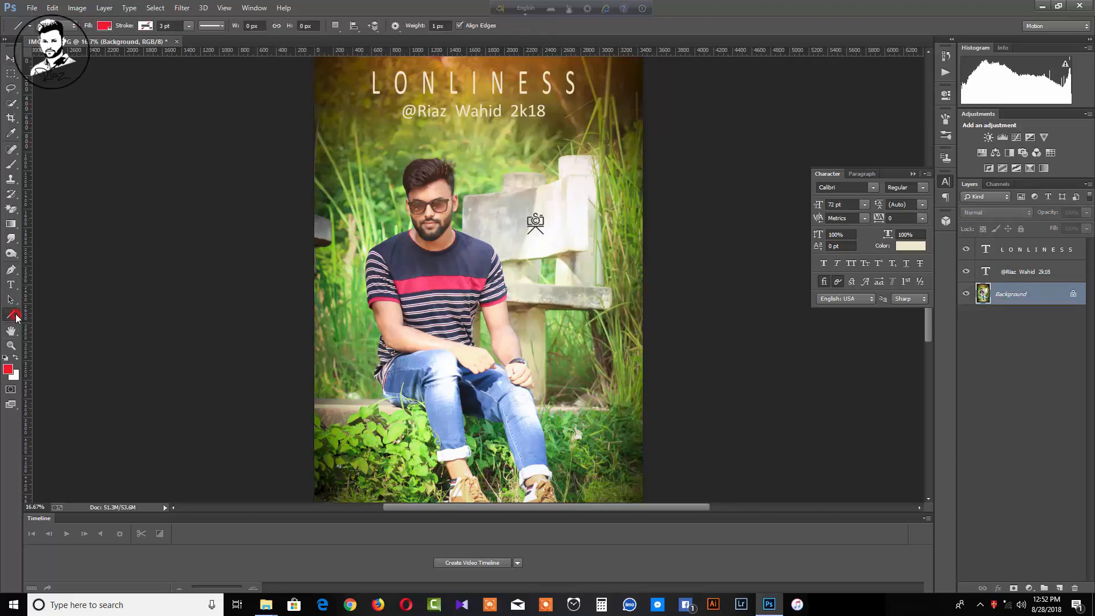
key(x)
click(187, 26)
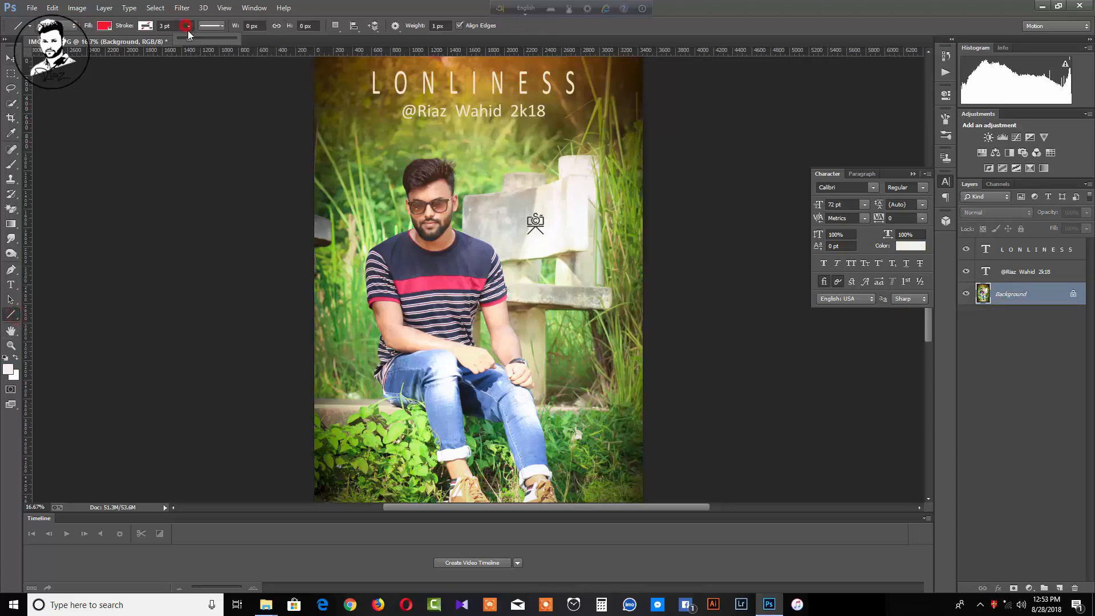
drag(395, 128, 539, 127)
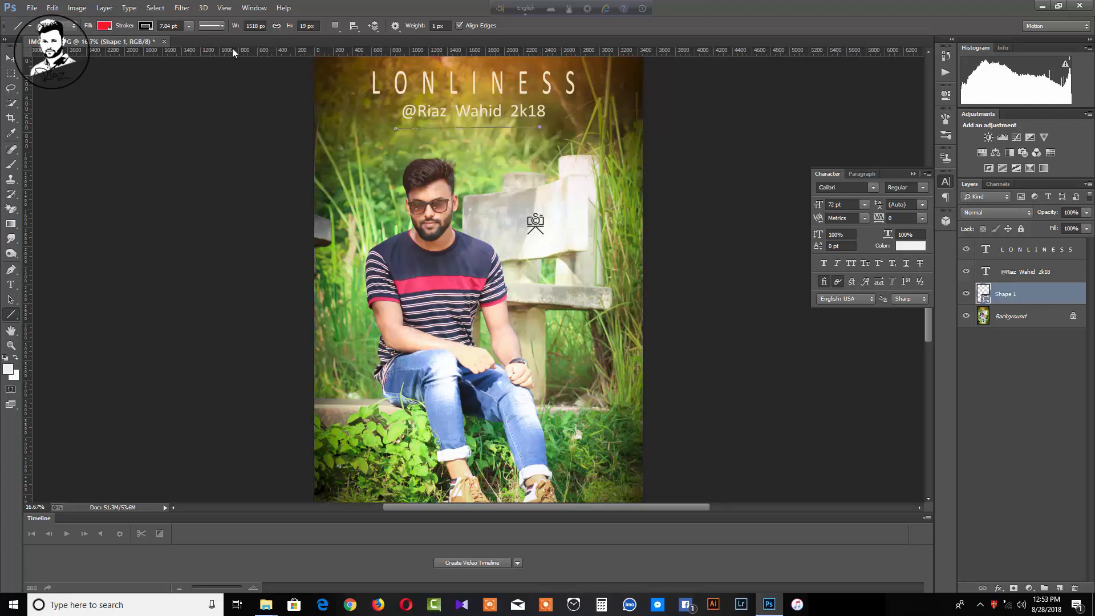
click(10, 58)
drag(471, 132, 482, 136)
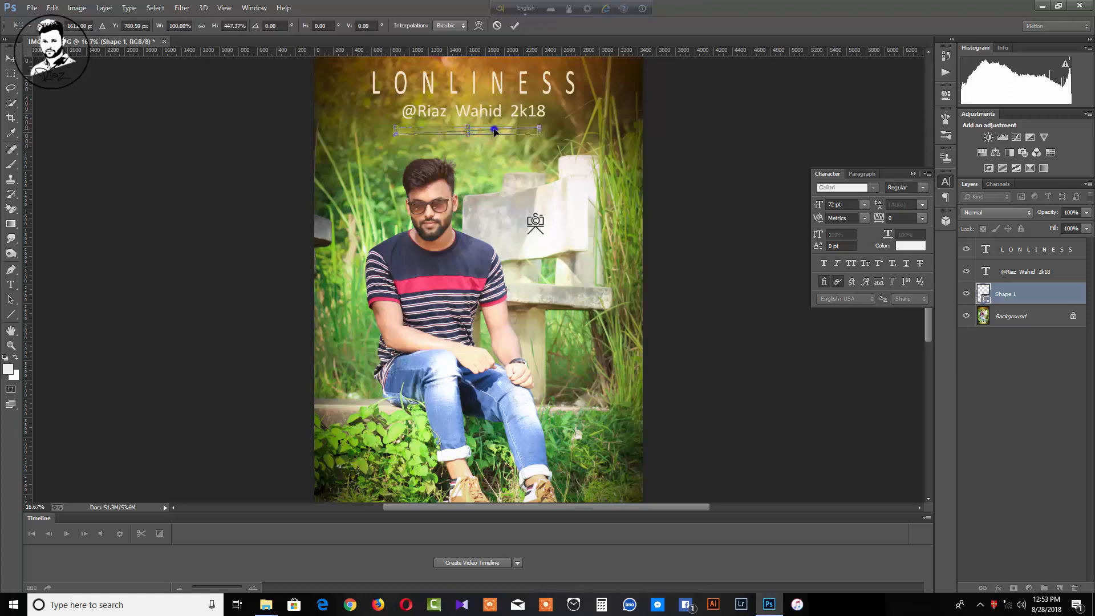
right_click(493, 131)
click(738, 245)
key(Return)
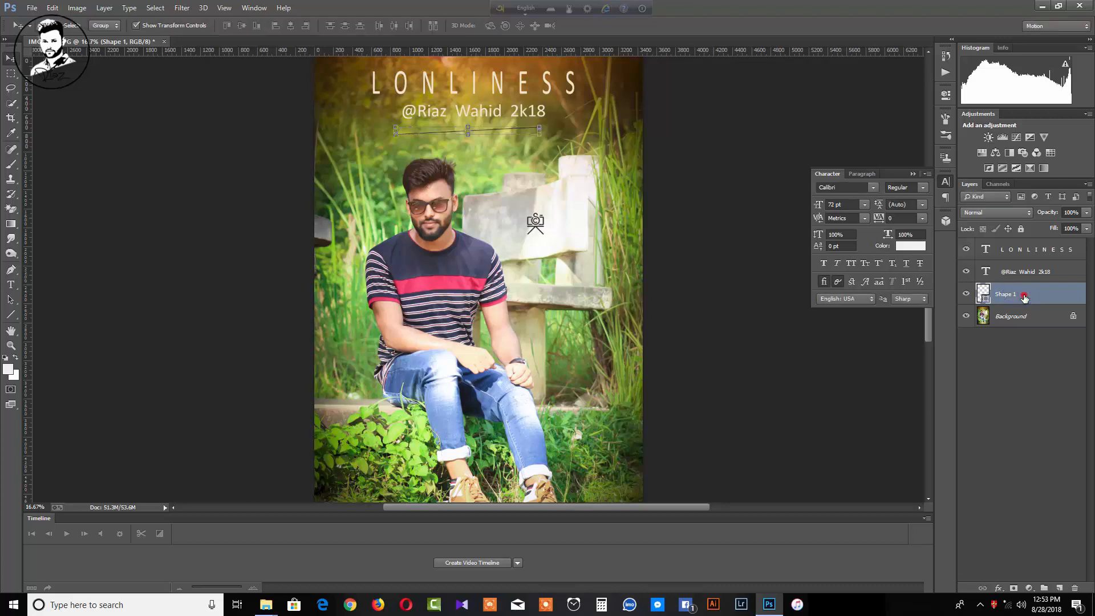
right_click(1024, 296)
click(896, 182)
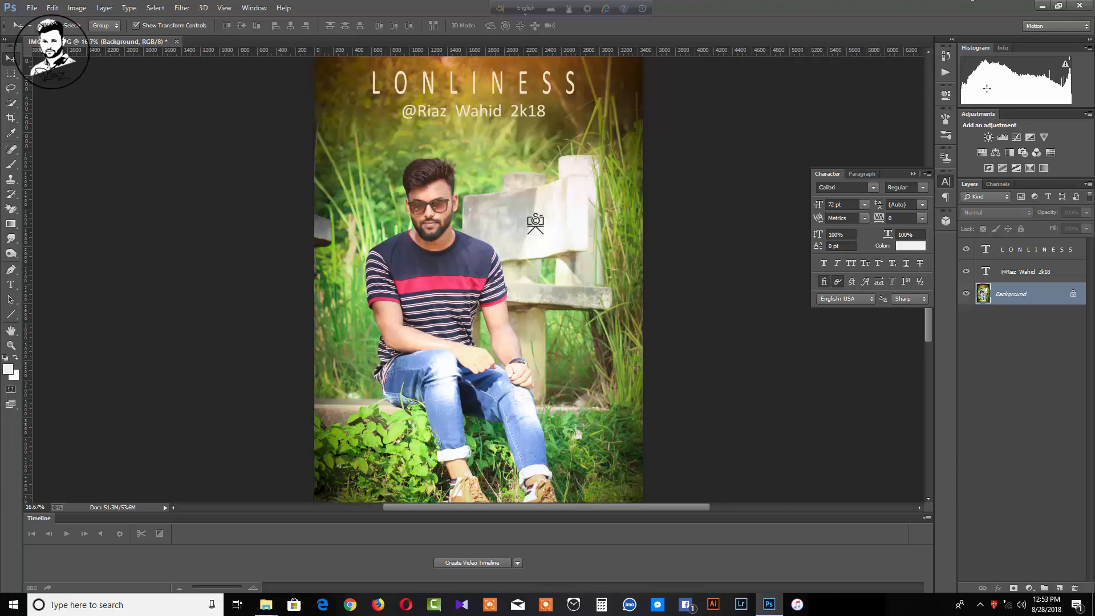
Switch to the Photography workspace and preview the Camera Raw filter without applying it
click(1058, 25)
click(1045, 78)
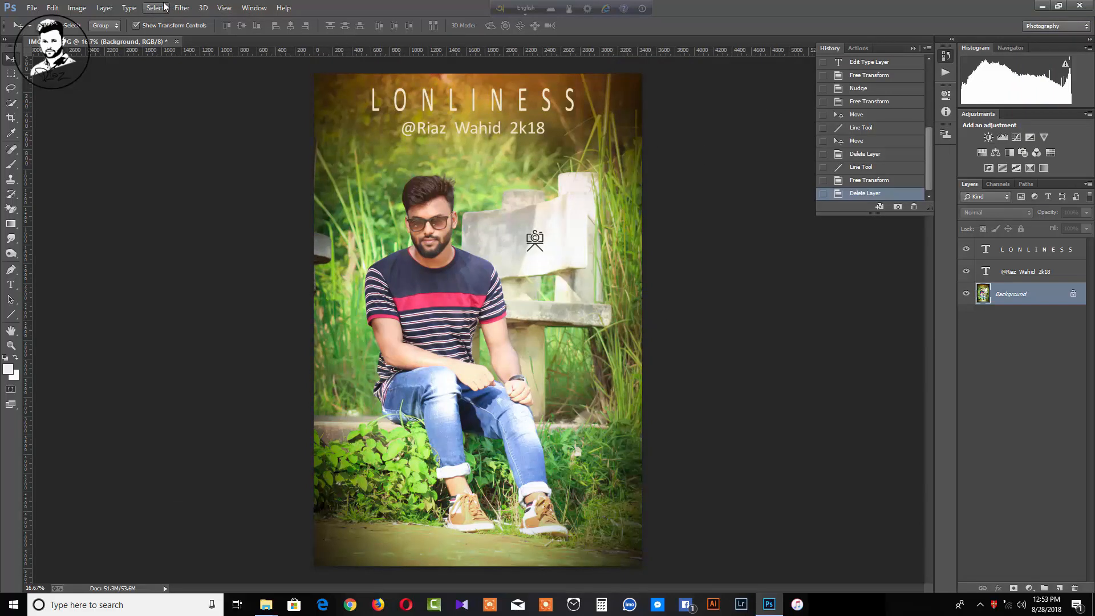
click(182, 7)
click(203, 77)
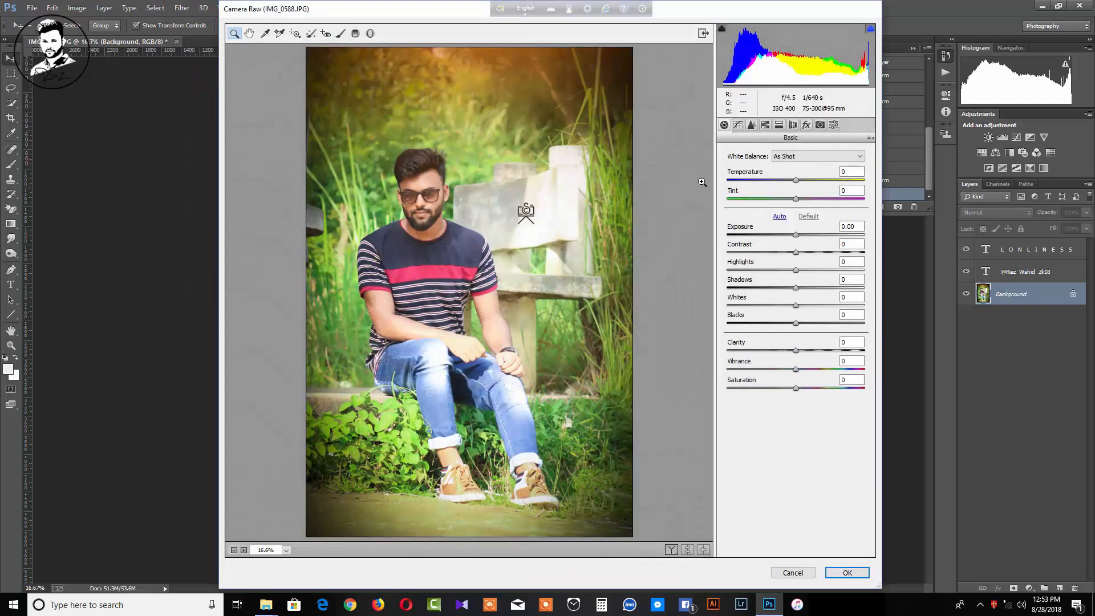
click(792, 572)
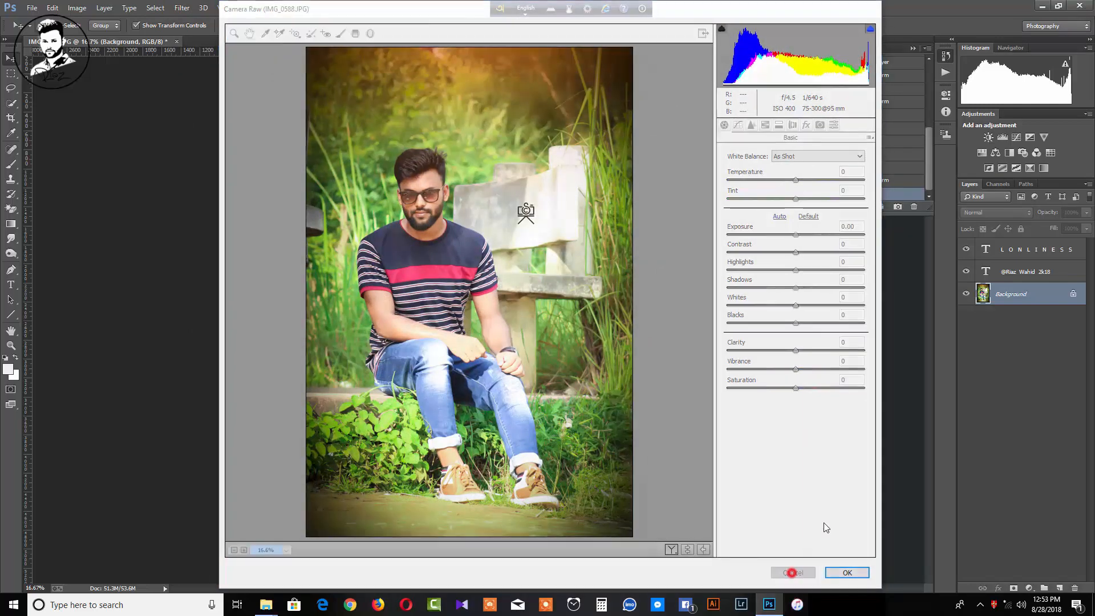
Flatten the title and credit layers into a single Background layer
right_click(1007, 303)
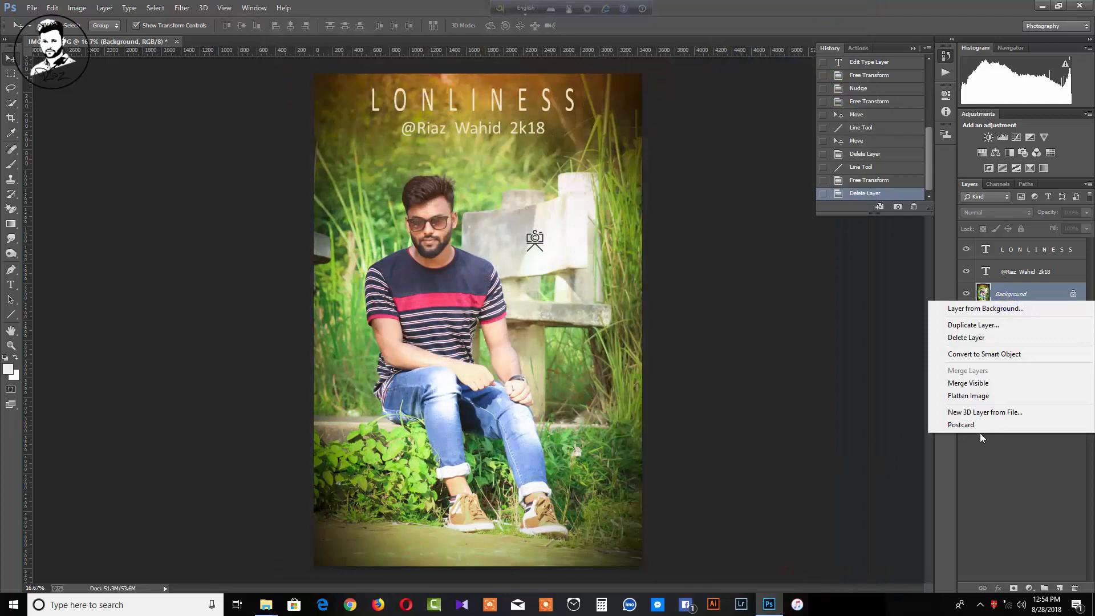
click(968, 395)
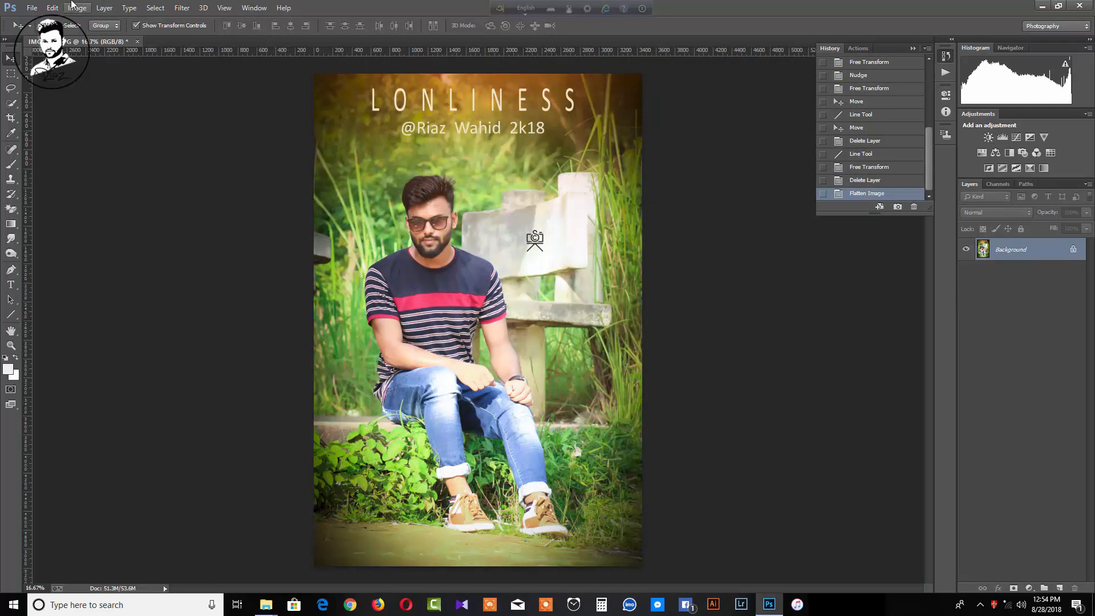
click(182, 7)
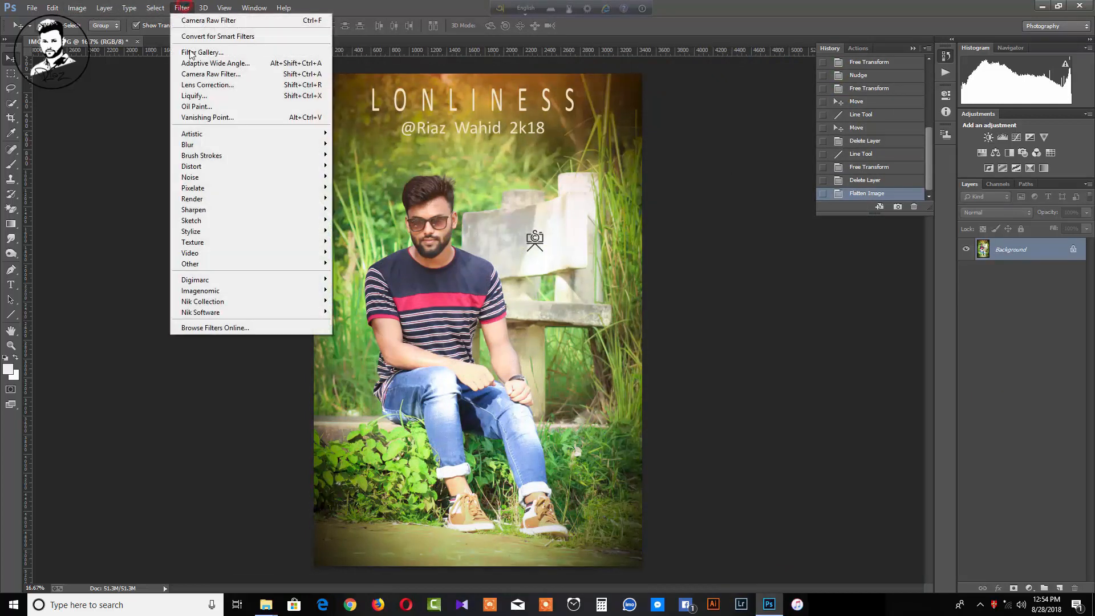
In Camera Raw, cool the temperature to -3 and reset the post-crop vignette amount to 0
click(206, 75)
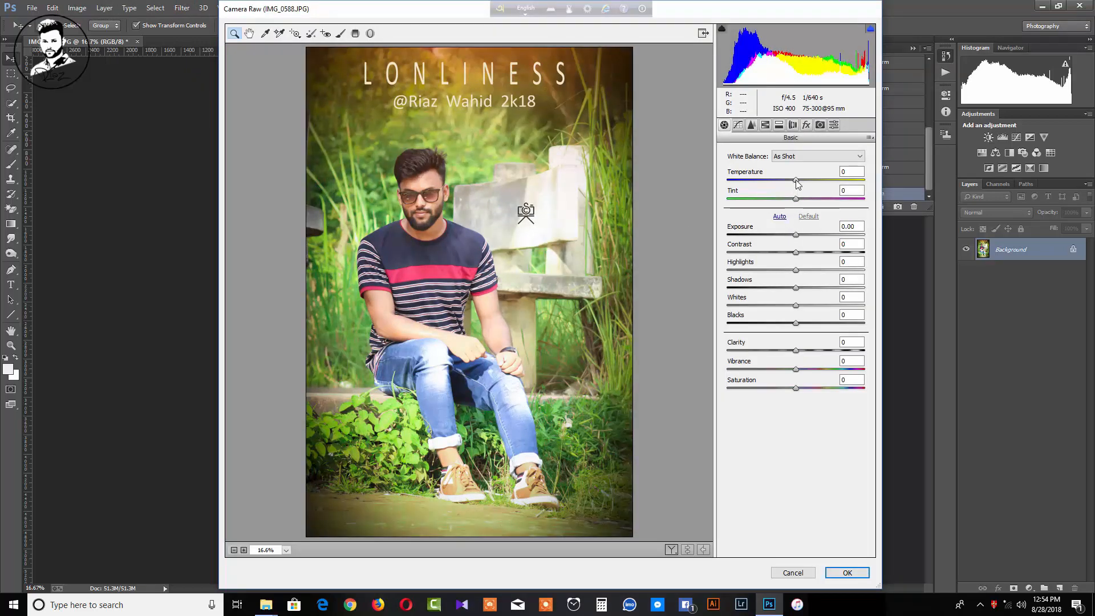
drag(795, 180, 793, 179)
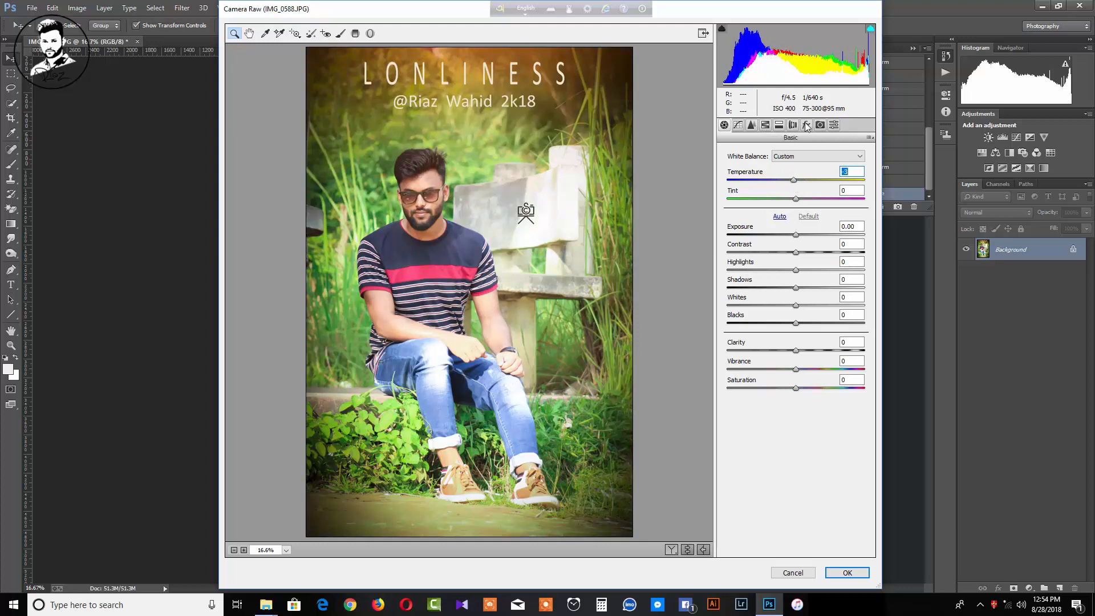
click(807, 125)
drag(796, 272, 804, 274)
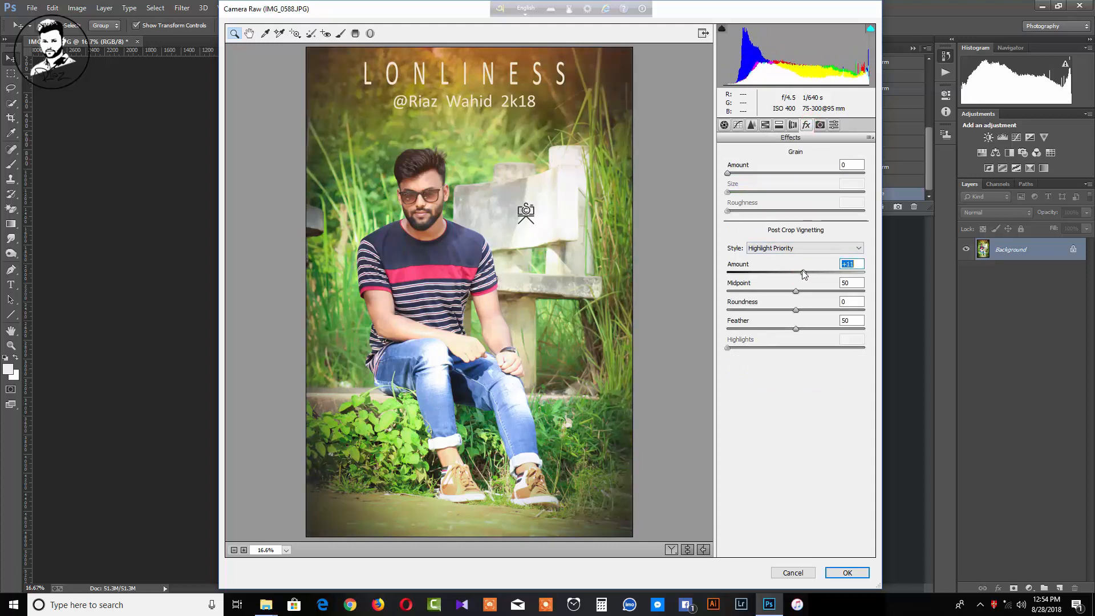
double_click(802, 272)
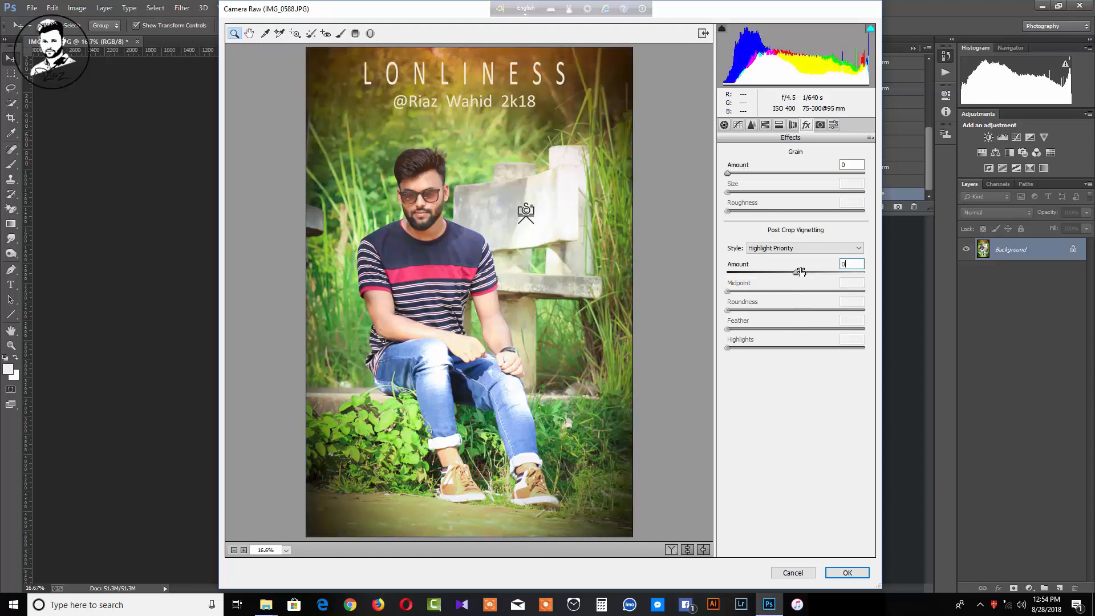
Set luminance noise reduction to 46 and blacks to -20, then apply the Camera Raw adjustments
click(752, 125)
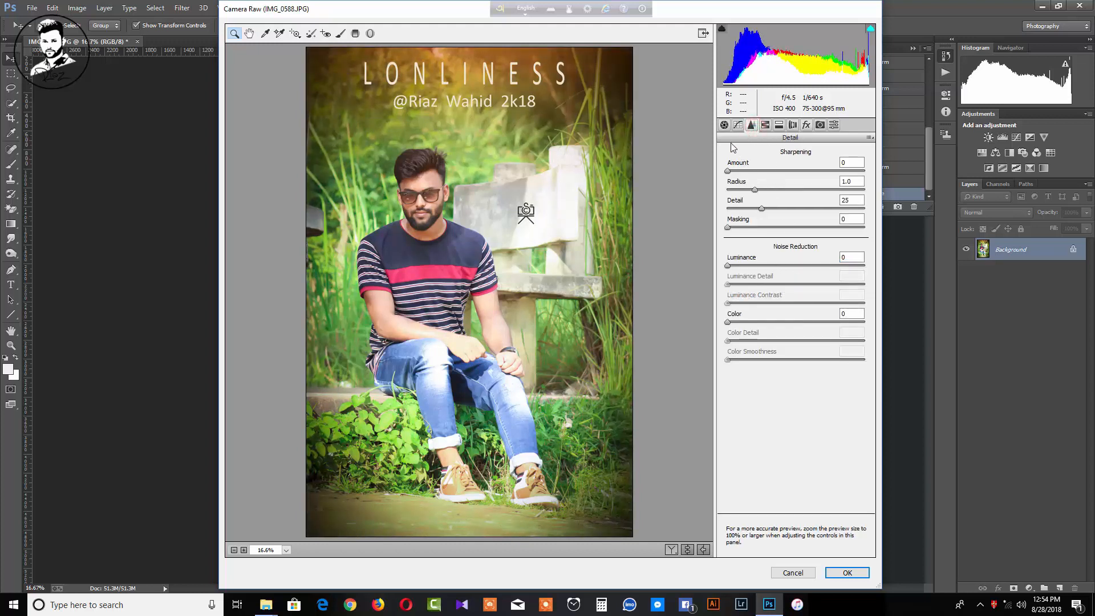
click(723, 126)
click(753, 126)
click(790, 265)
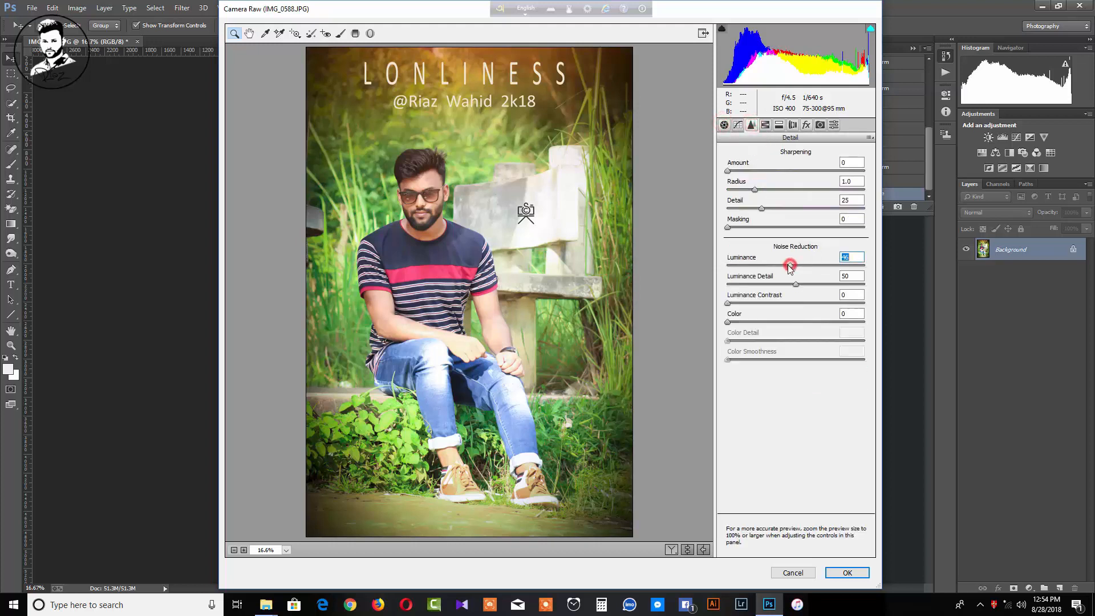
click(723, 126)
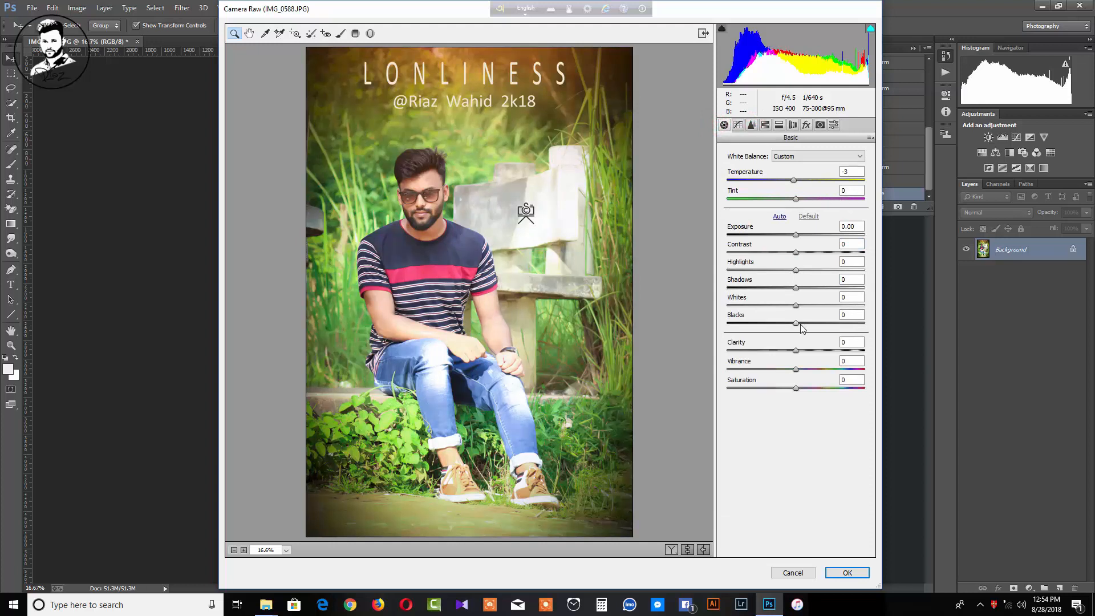
drag(795, 323, 786, 325)
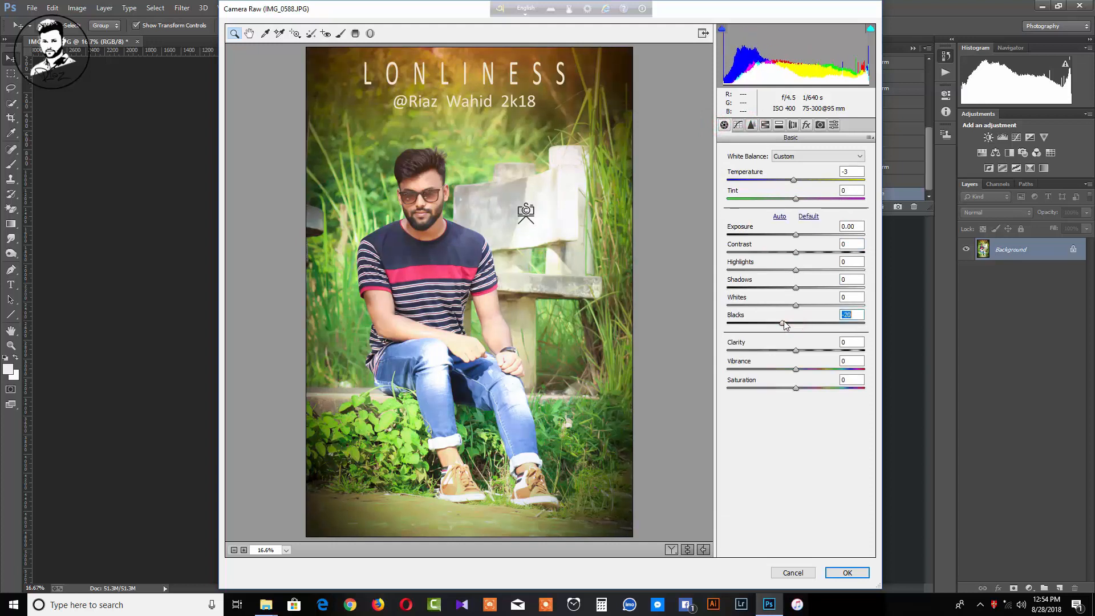
click(798, 253)
click(847, 572)
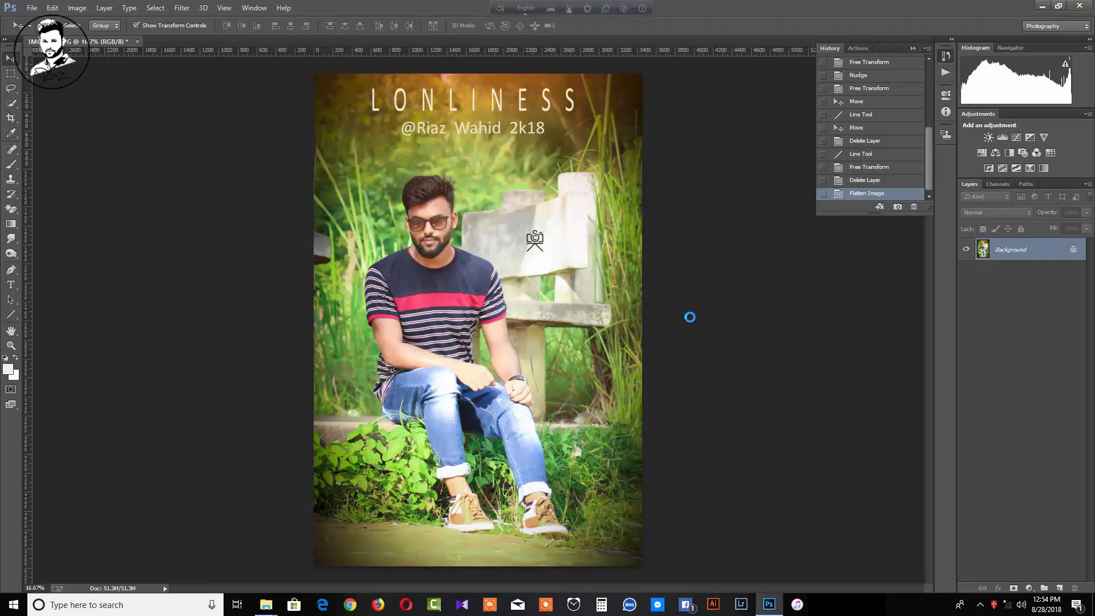